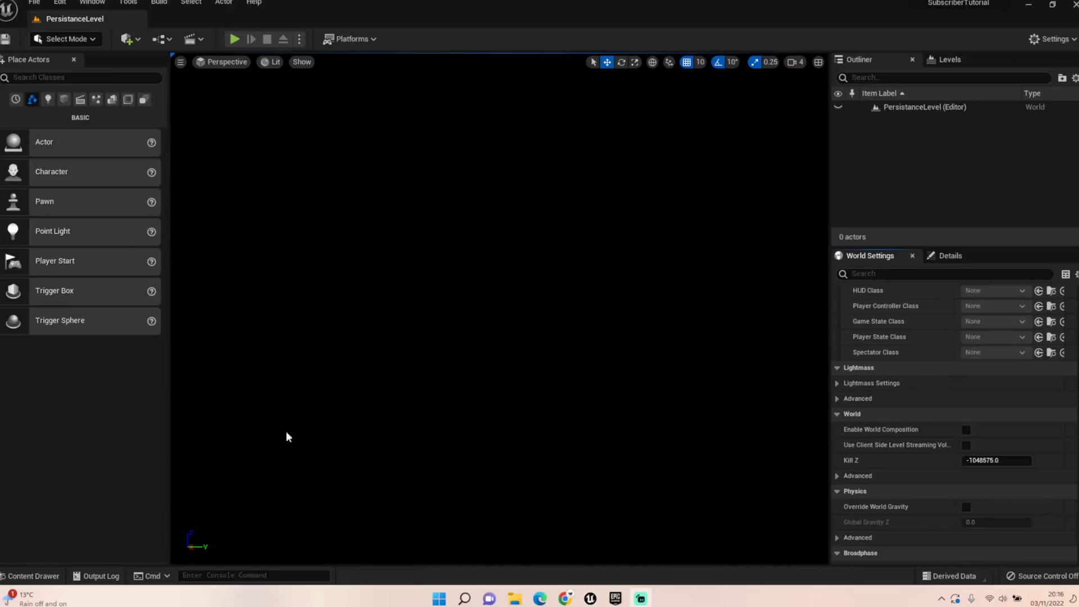
Step: Open the Levels folder under Content to see the PersistanceLevel asset
{"action": "left_click", "coordinate": [51, 571]}
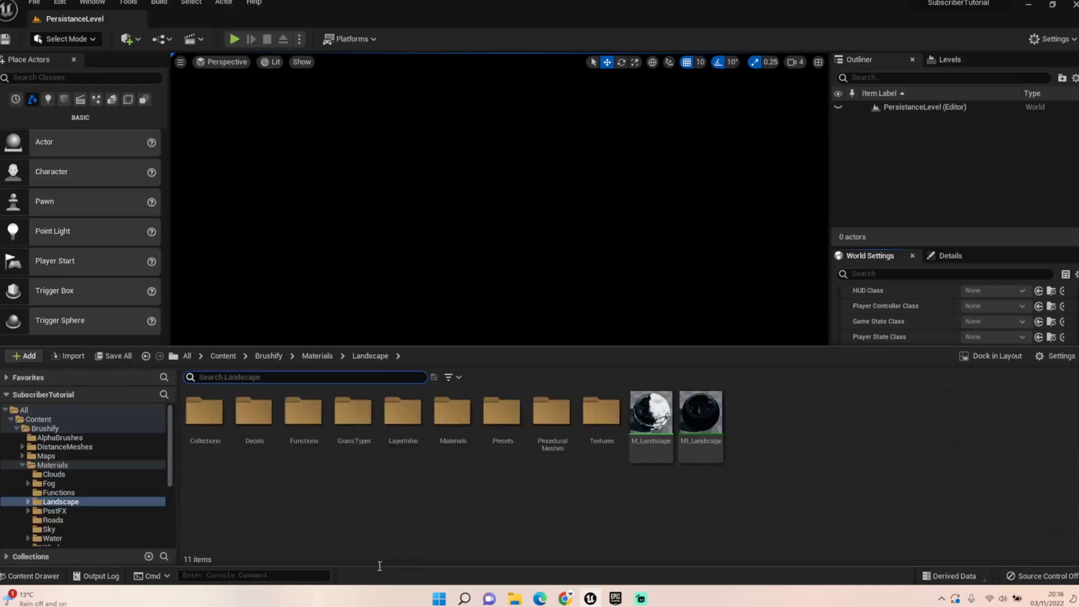
{"action": "left_click", "coordinate": [223, 356]}
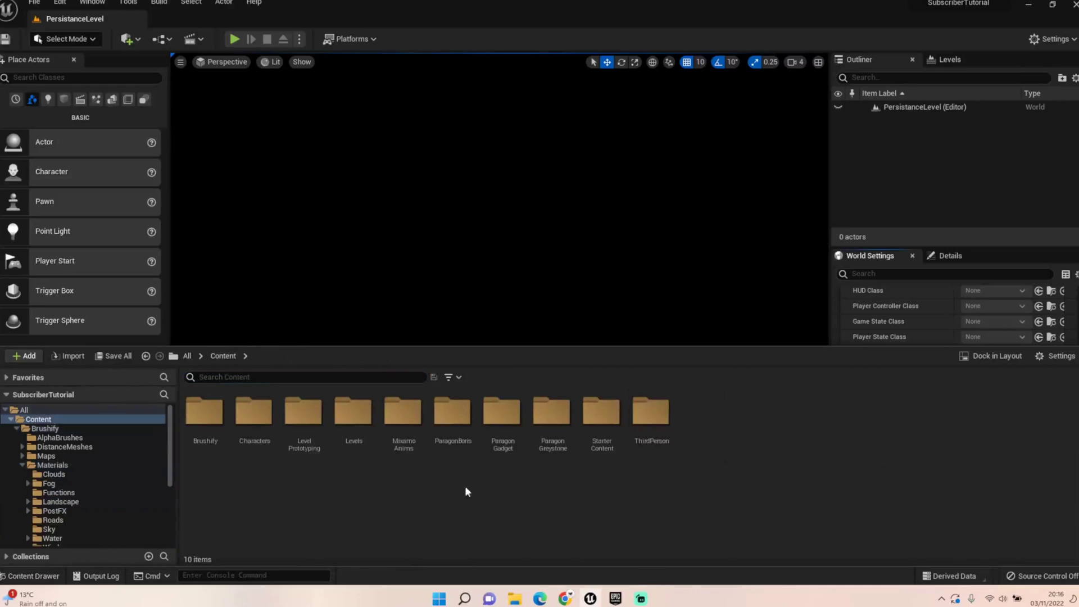
{"action": "double_click", "coordinate": [360, 419]}
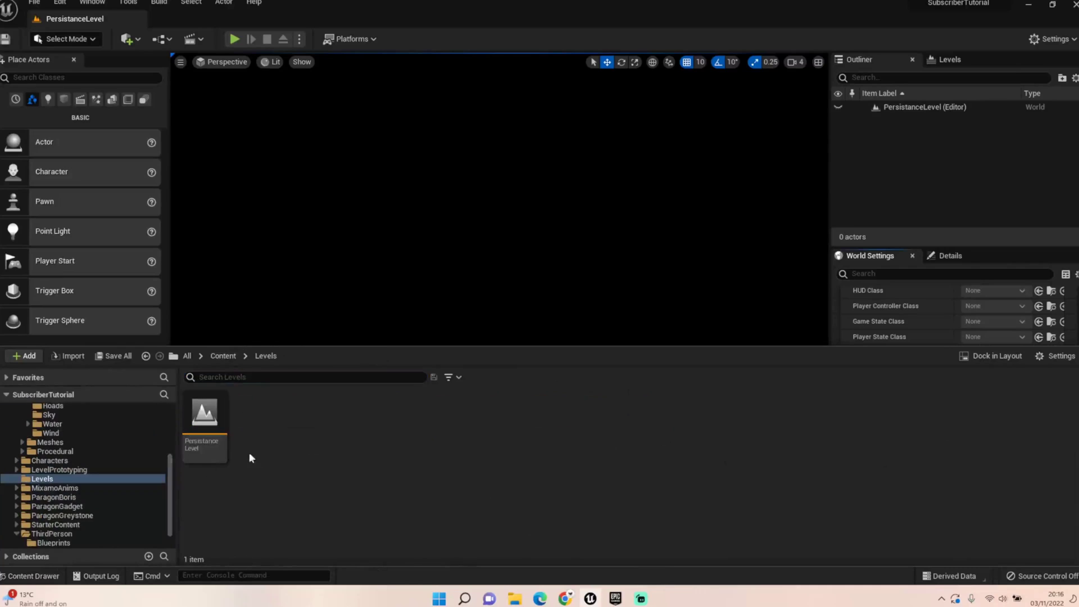
{"action": "mouse_move", "coordinate": [229, 417]}
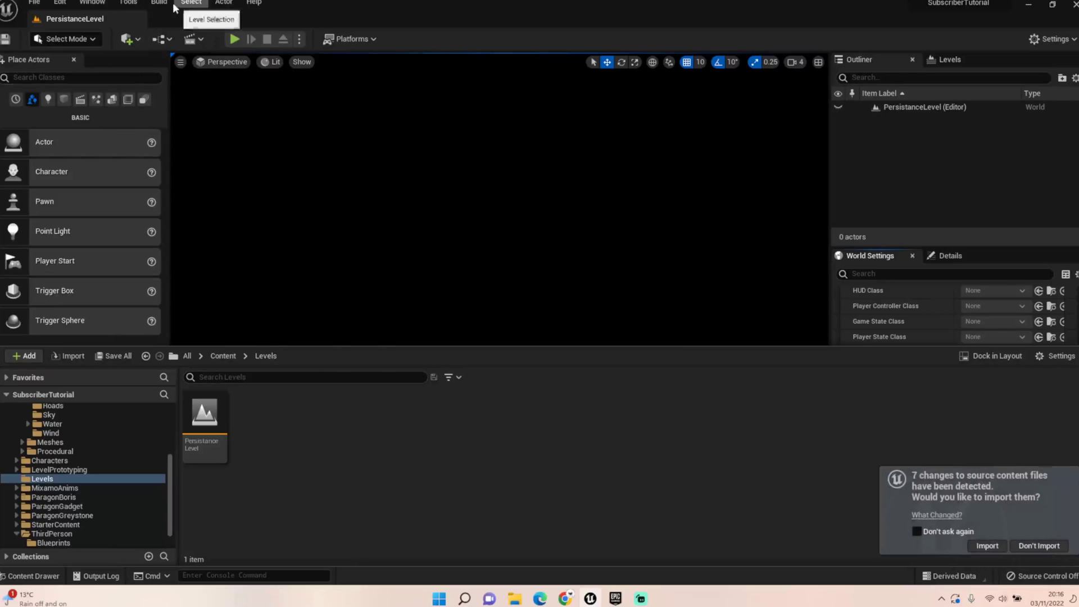
{"action": "left_click", "coordinate": [107, 4]}
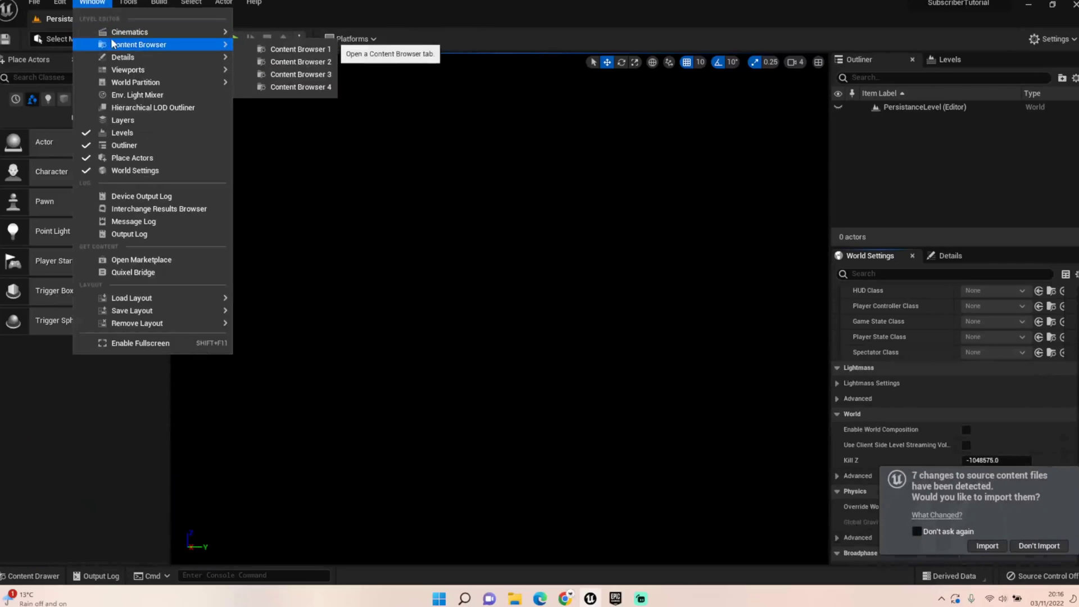
{"action": "mouse_move", "coordinate": [126, 6]}
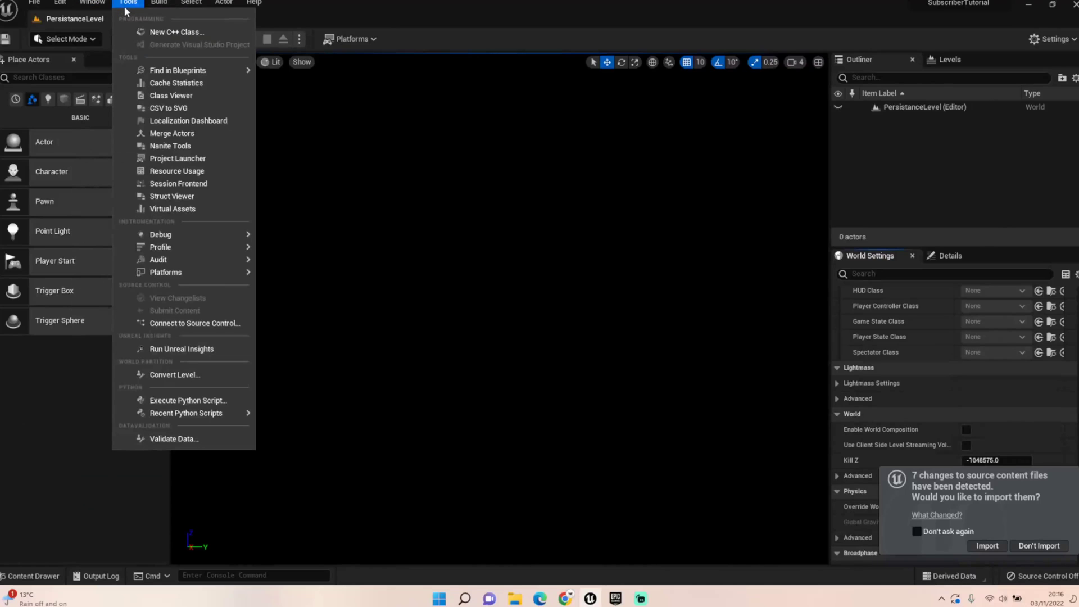
{"action": "left_click", "coordinate": [126, 11]}
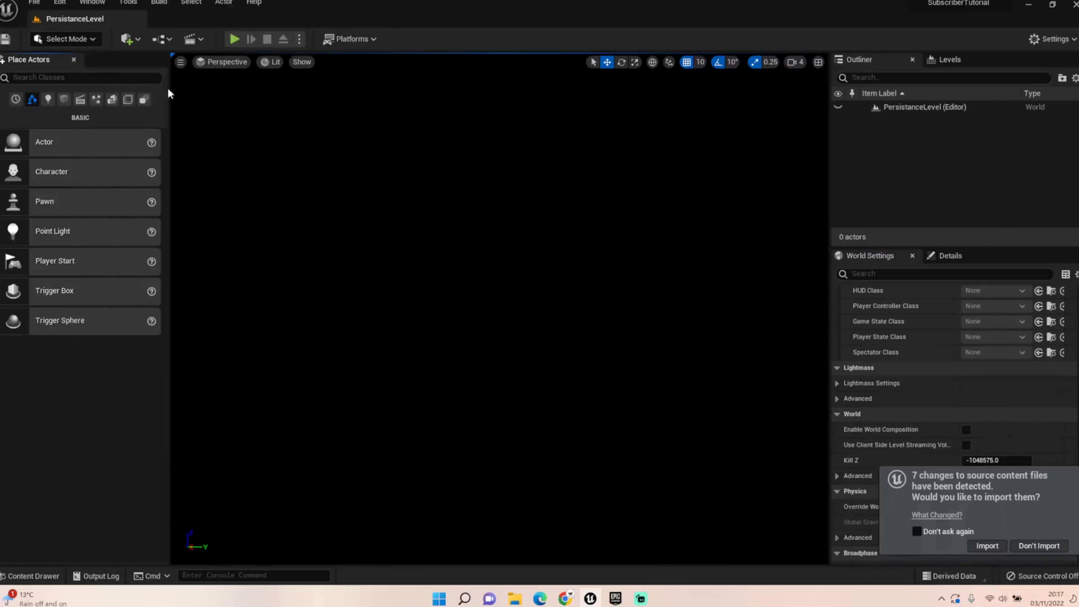
Step: Switch to Landscape mode and view the preview grid of the new landscape
{"action": "left_click", "coordinate": [85, 39]}
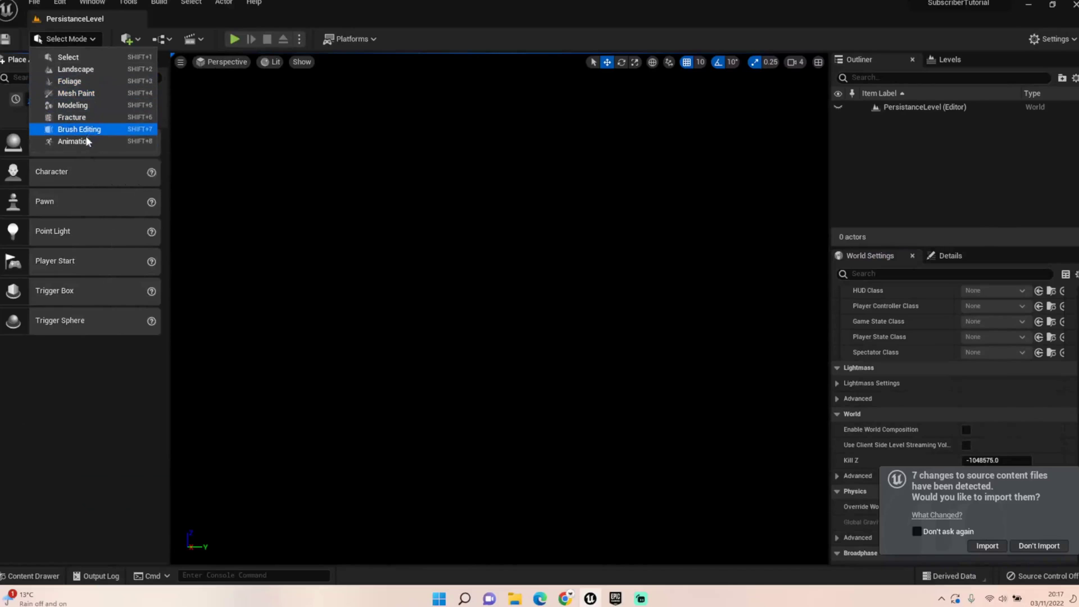
{"action": "left_click", "coordinate": [90, 70]}
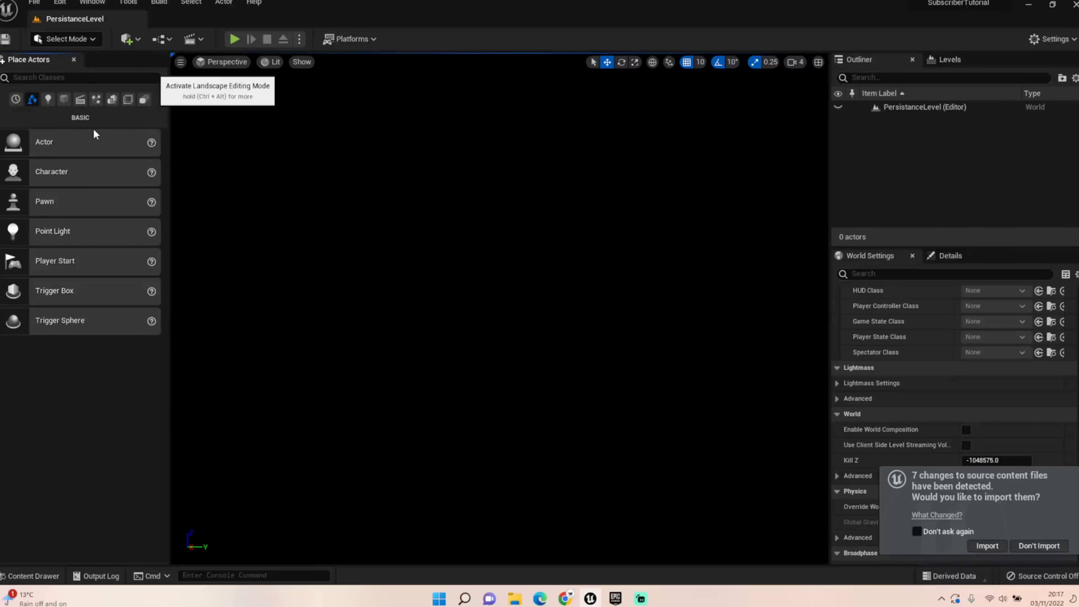
{"action": "right_click_drag", "start_coordinate": [670, 308], "coordinate": [596, 416]}
{"action": "right_click_drag", "start_coordinate": [780, 303], "coordinate": [779, 259]}
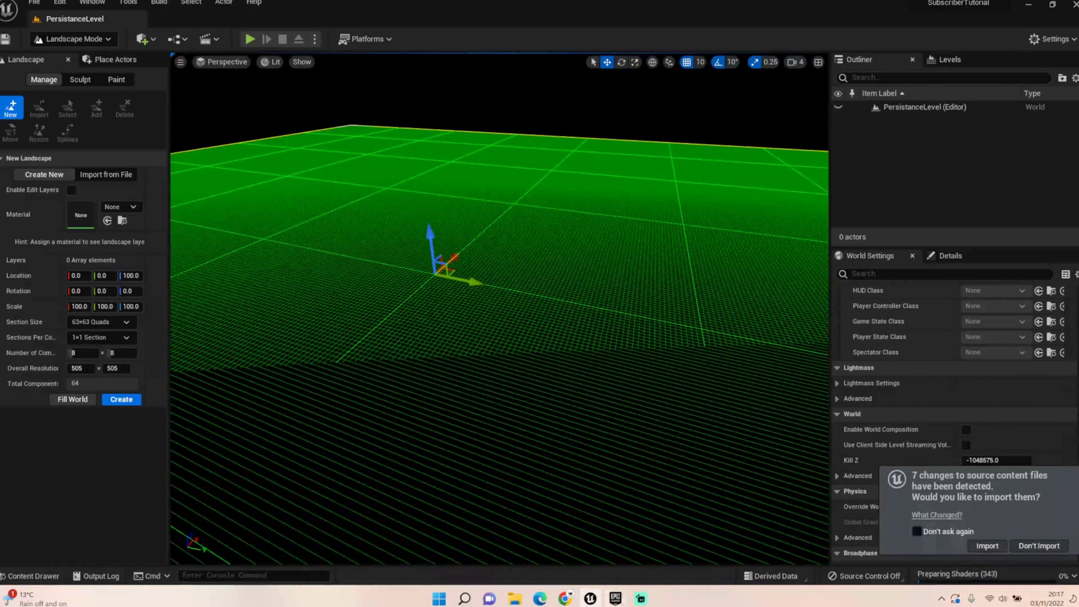
Step: Import the detected source content changes, applying the default FBX options to all road meshes, and close the message log
{"action": "left_click", "coordinate": [612, 599]}
{"action": "left_click", "coordinate": [590, 598]}
{"action": "left_click", "coordinate": [982, 549]}
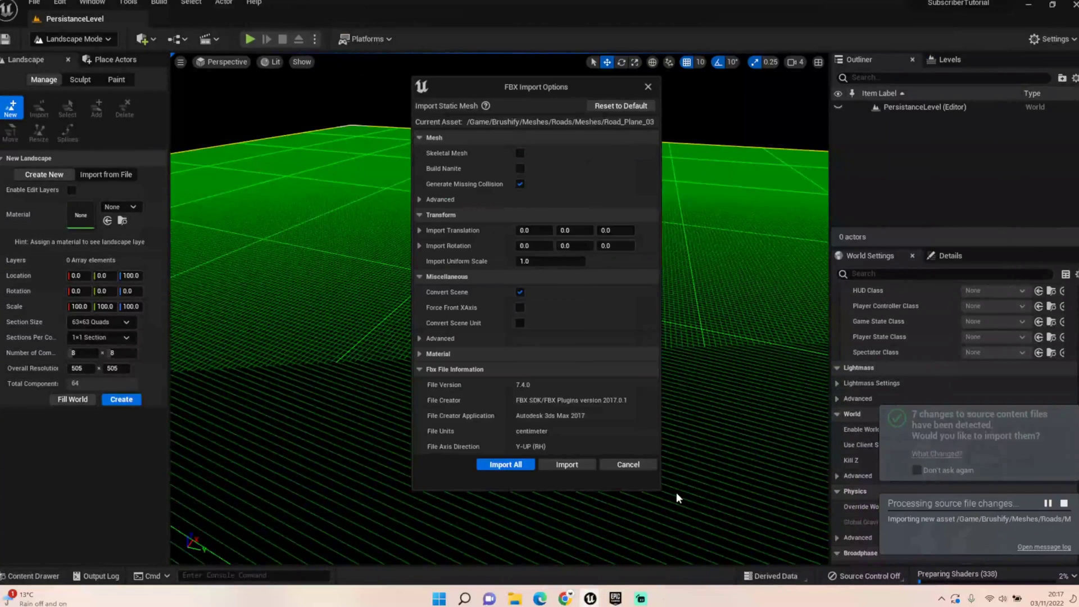
{"action": "left_click", "coordinate": [505, 464]}
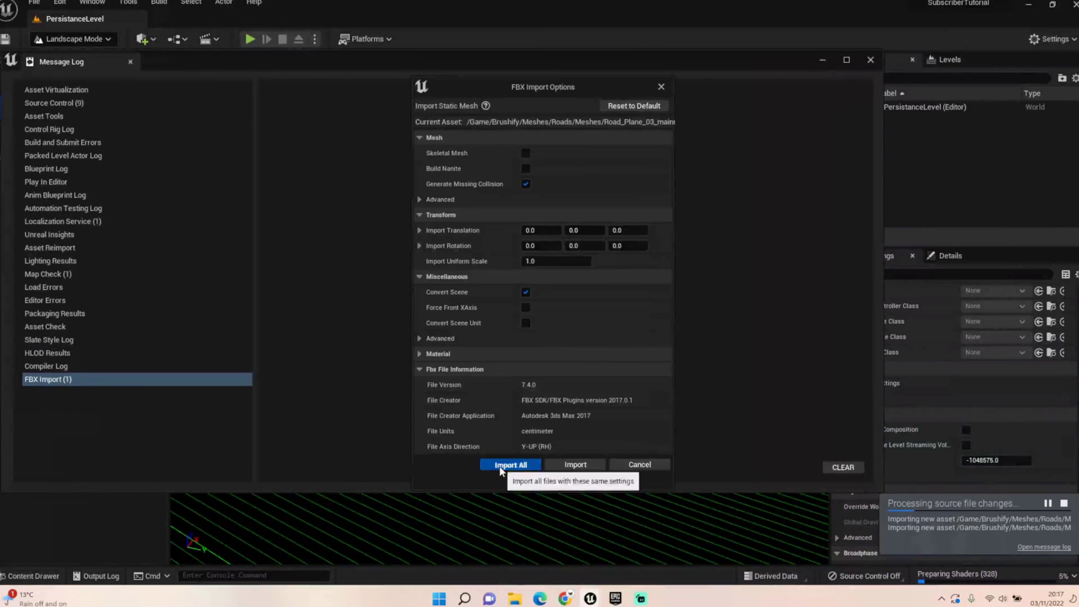
{"action": "left_click", "coordinate": [498, 465]}
{"action": "left_click", "coordinate": [494, 464]}
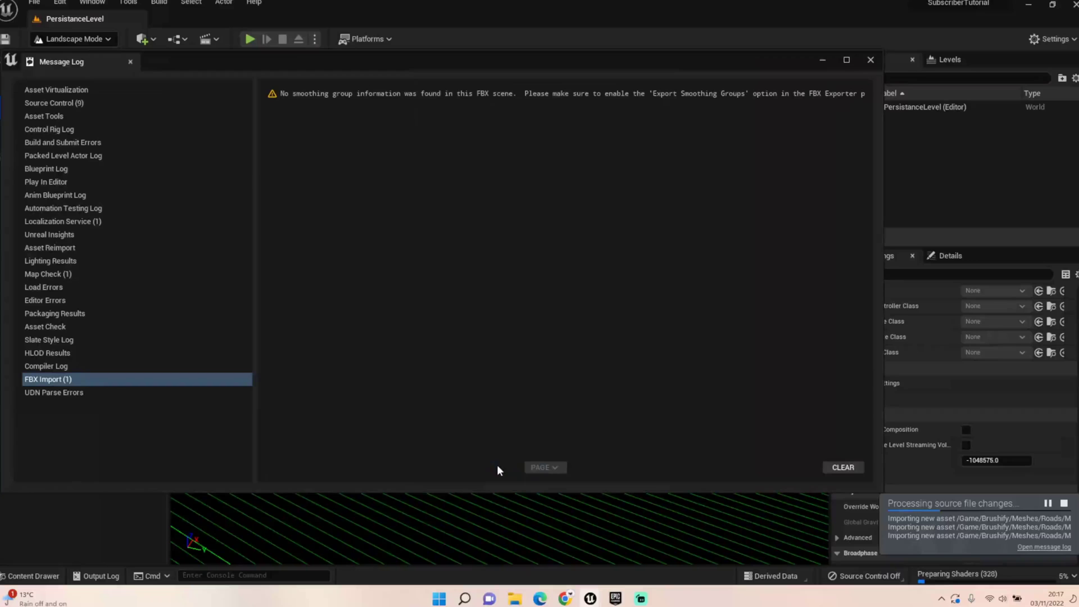
{"action": "left_click", "coordinate": [870, 60]}
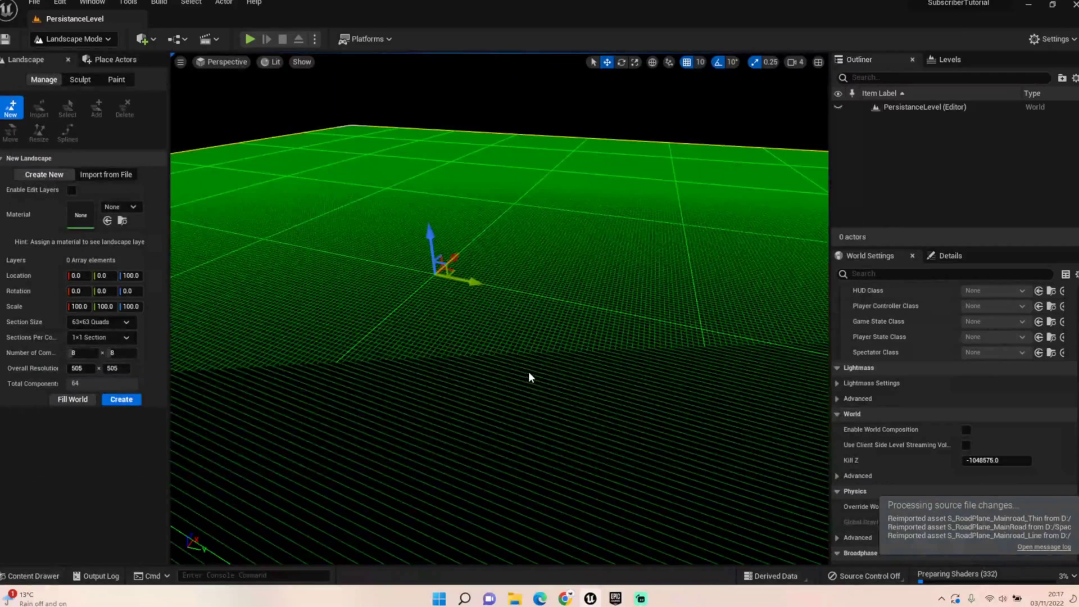
{"action": "right_click_drag", "start_coordinate": [286, 298], "coordinate": [295, 276]}
{"action": "left_click", "coordinate": [133, 206]}
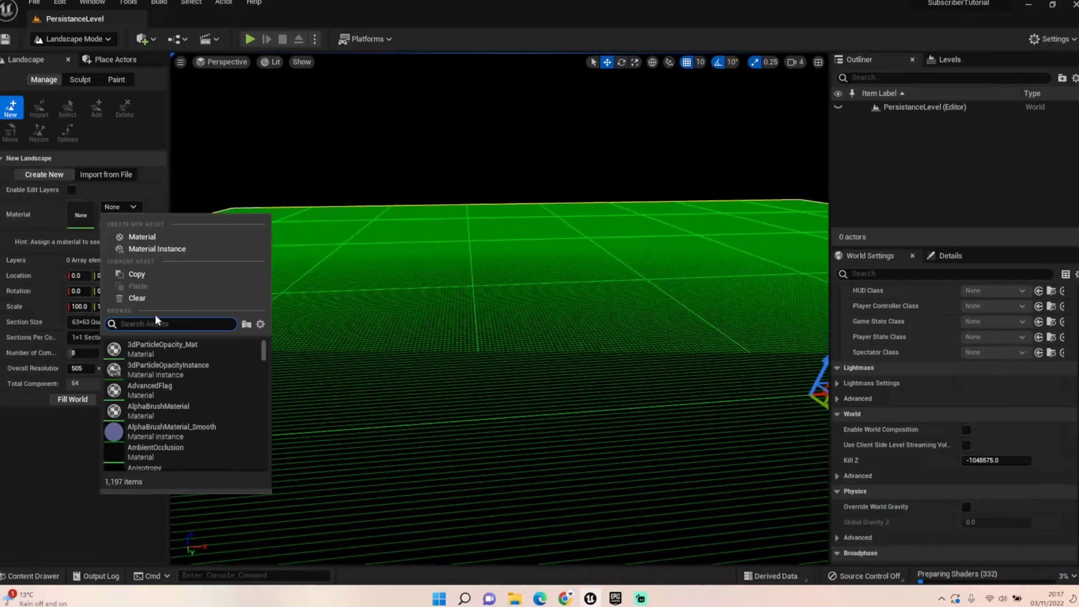
{"action": "left_click", "coordinate": [33, 461]}
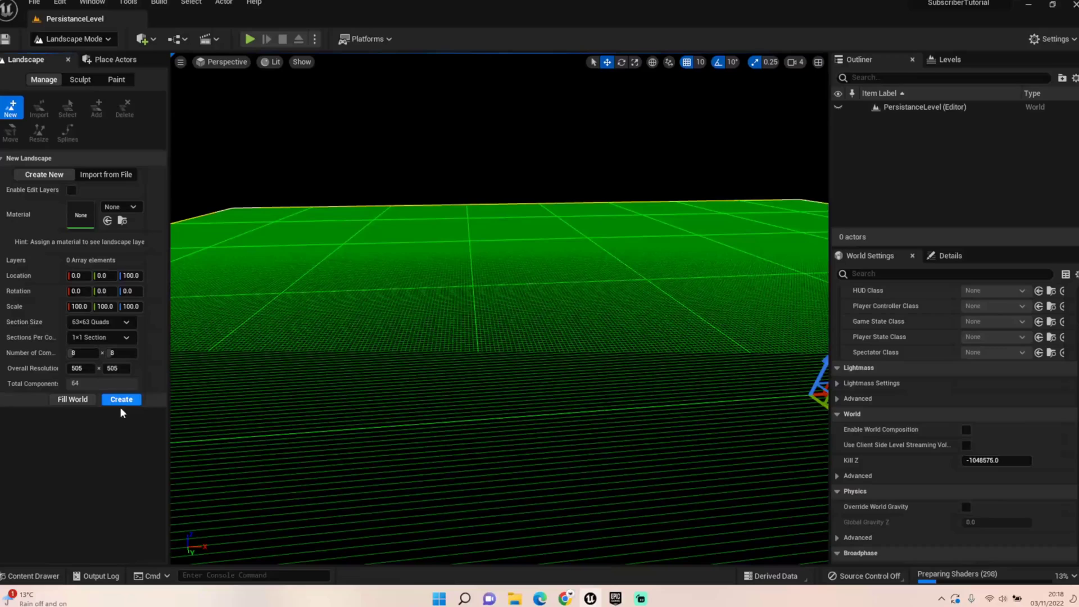
{"action": "left_click", "coordinate": [949, 59]}
{"action": "left_click", "coordinate": [859, 59]}
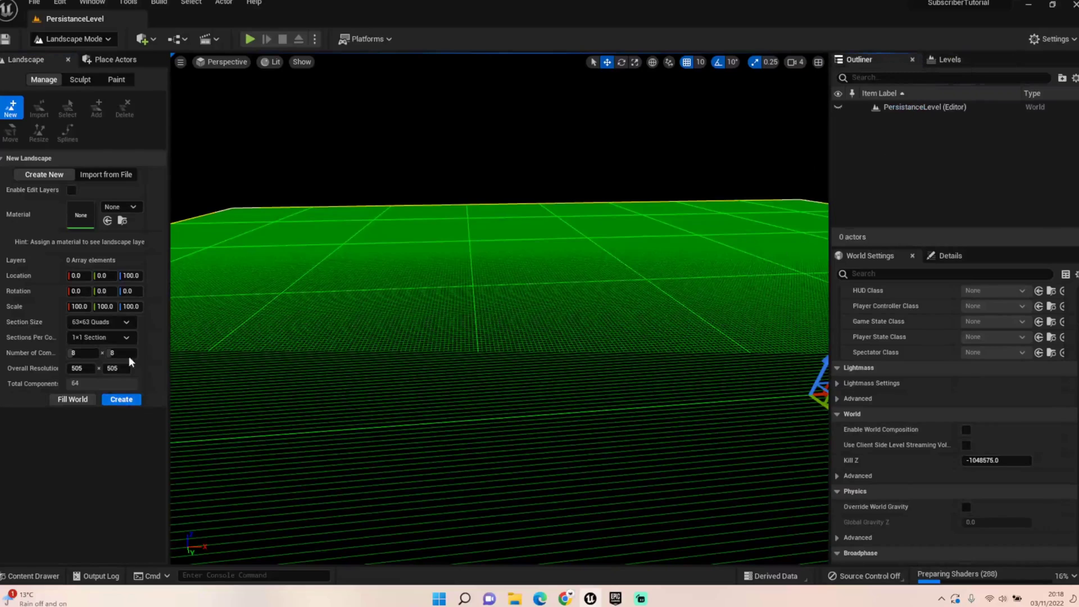
Step: Return to Select mode and enable World Composition in the world settings
{"action": "left_click", "coordinate": [97, 42]}
{"action": "left_click", "coordinate": [93, 55]}
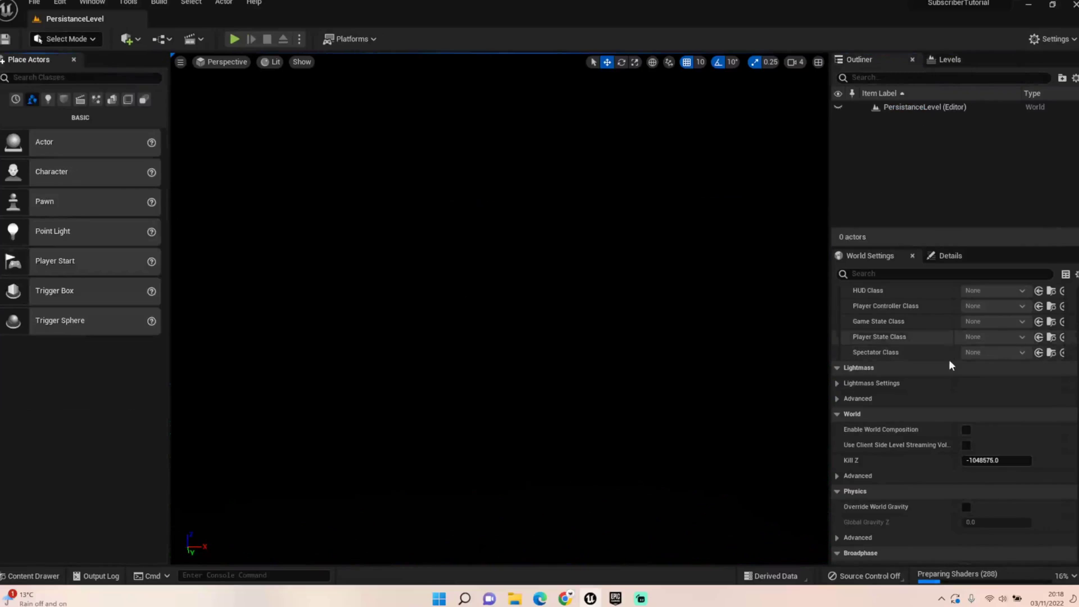
{"action": "left_click", "coordinate": [966, 430]}
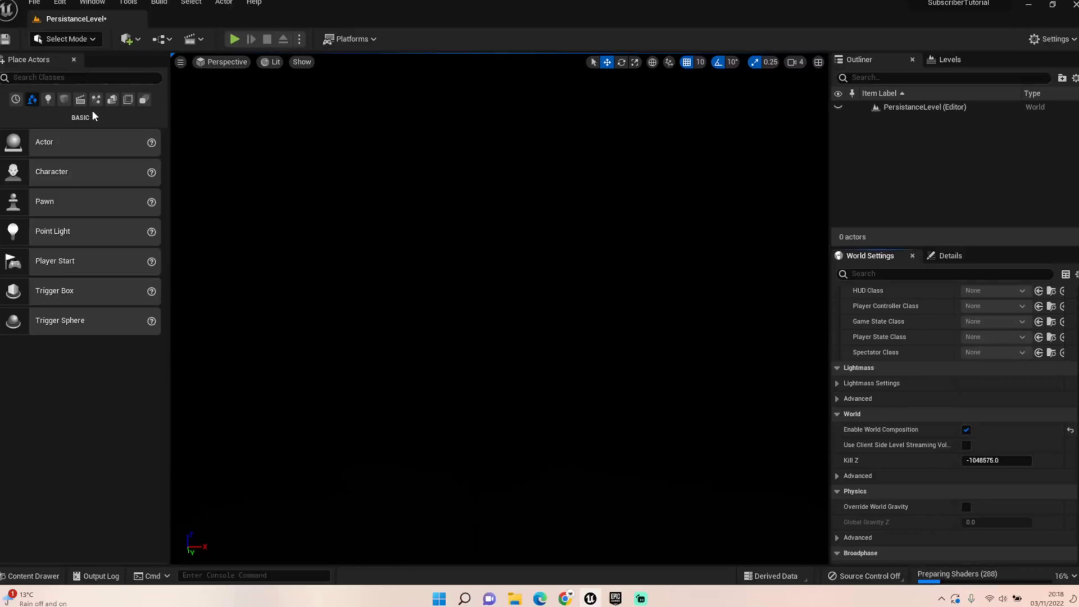
Step: Place a Directional Light and a Sky Light at about the same spot in the empty level
{"action": "left_click", "coordinate": [48, 100]}
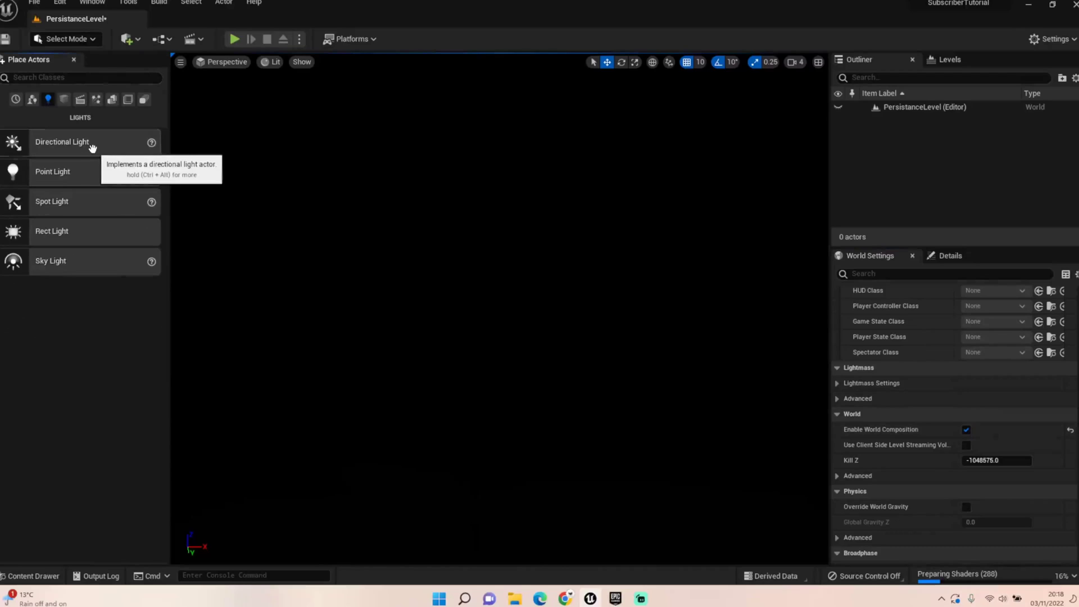
{"action": "left_click_drag", "start_coordinate": [93, 147], "coordinate": [430, 250]}
{"action": "left_click_drag", "start_coordinate": [72, 264], "coordinate": [426, 247]}
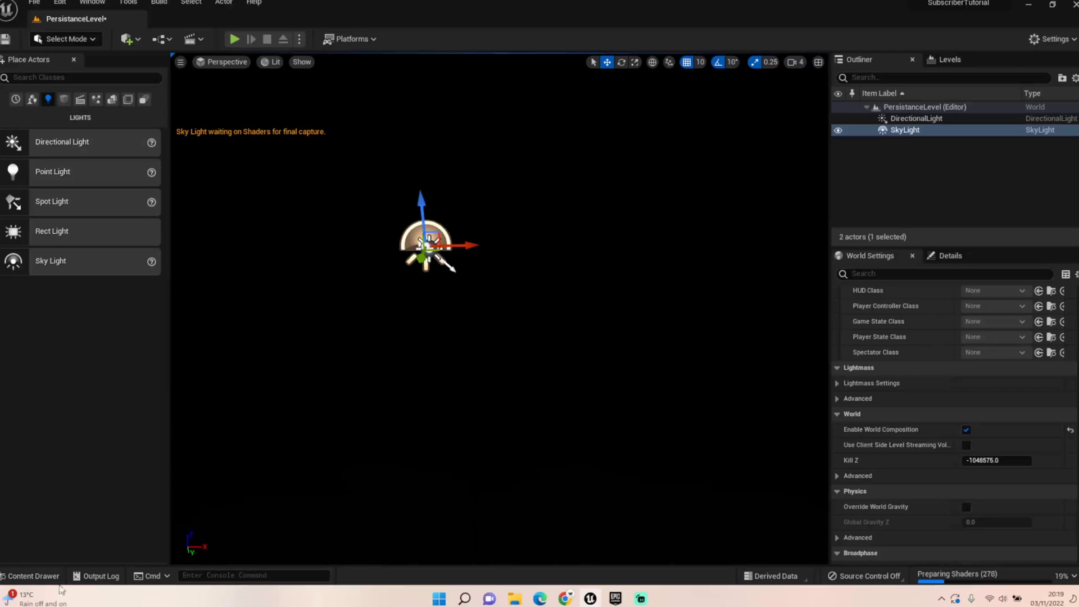
Step: Search all content for Sky and place the BP_Sky_Sphere blueprint in the level beside the lights
{"action": "left_click", "coordinate": [34, 576]}
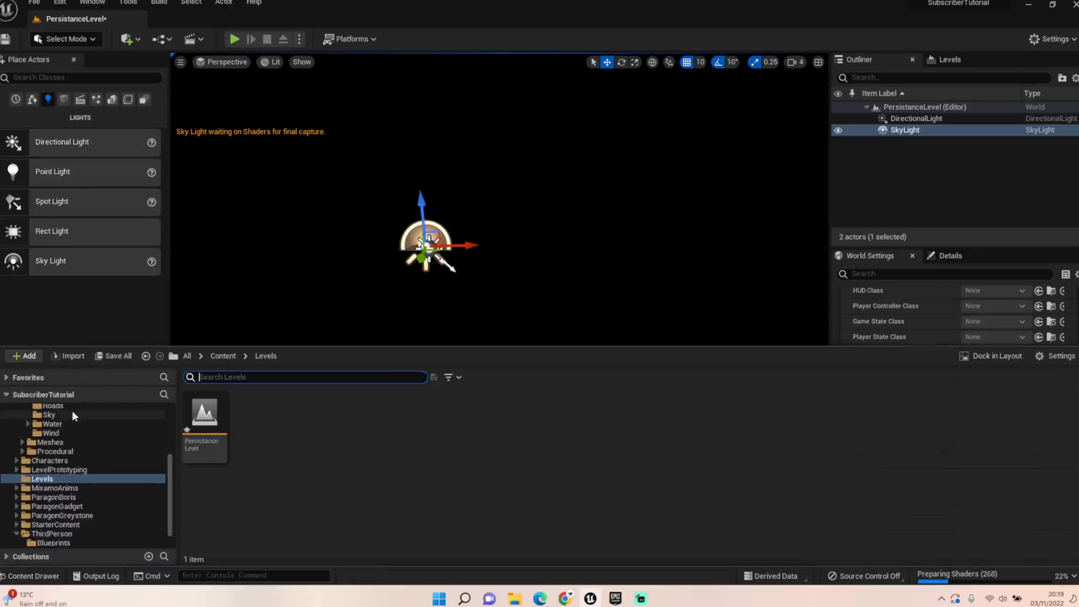
{"action": "scroll", "coordinate": [89, 457], "scroll_direction": "up", "scroll_amount": 5}
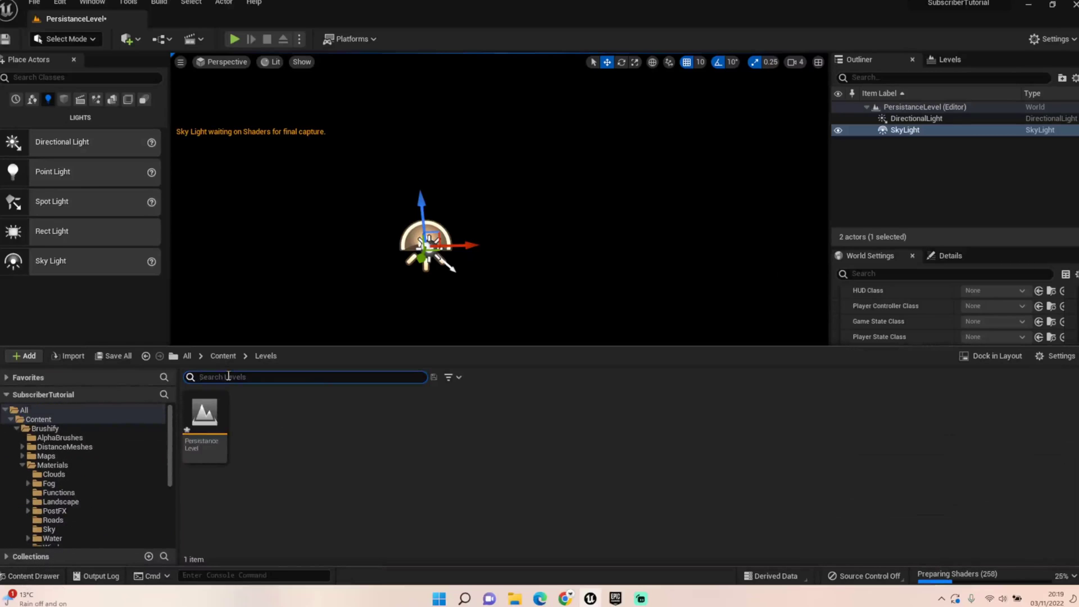
{"action": "left_click", "coordinate": [185, 356]}
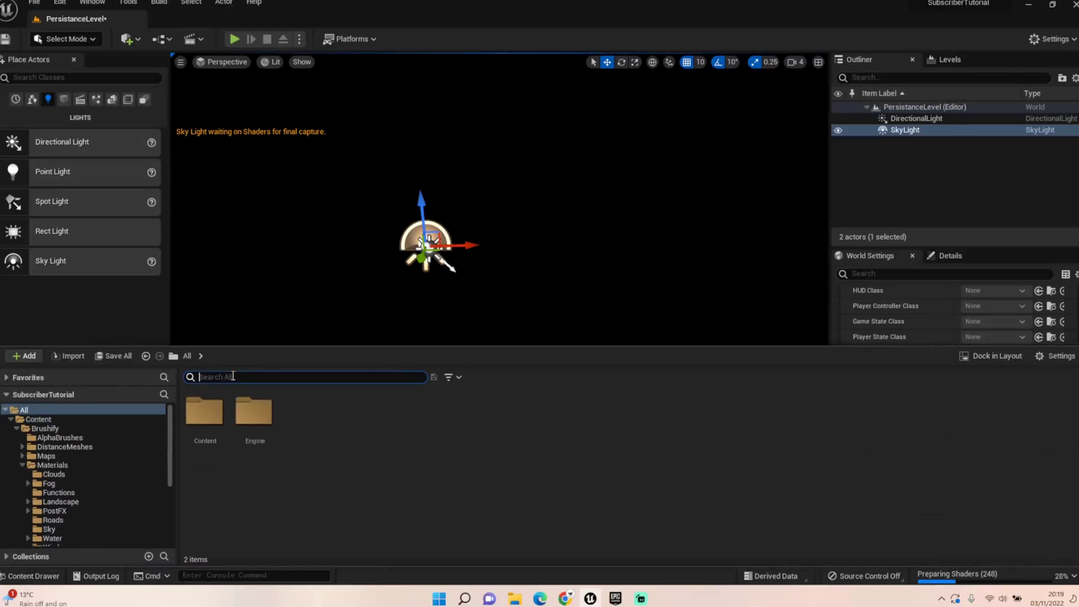
{"action": "type", "text": "Sk"}
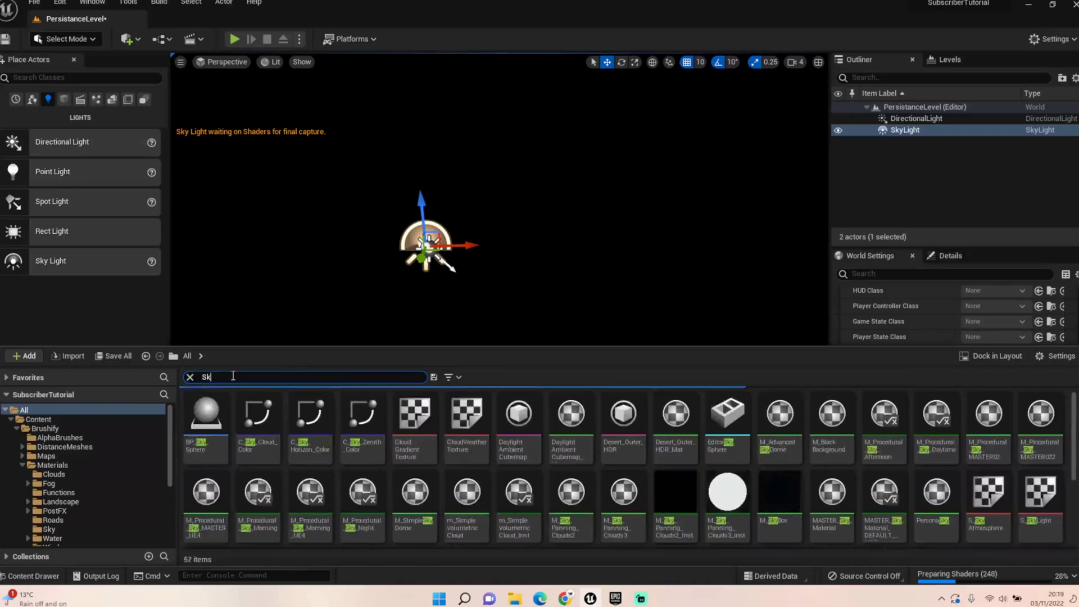
{"action": "type", "text": "y"}
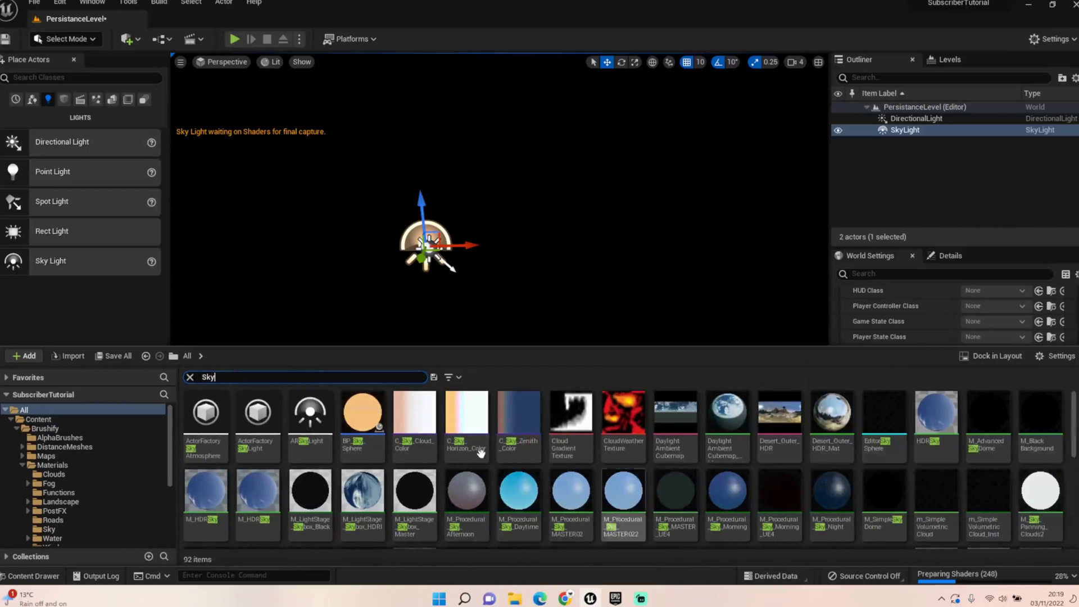
{"action": "left_click_drag", "start_coordinate": [449, 294], "coordinate": [479, 262]}
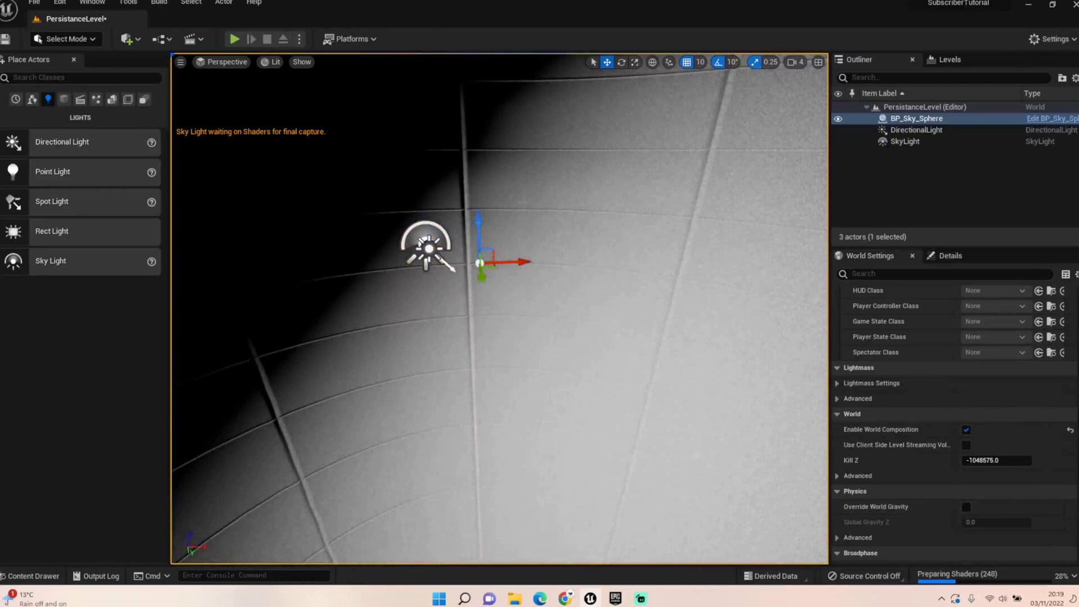
{"action": "right_click_drag", "start_coordinate": [543, 256], "coordinate": [546, 228]}
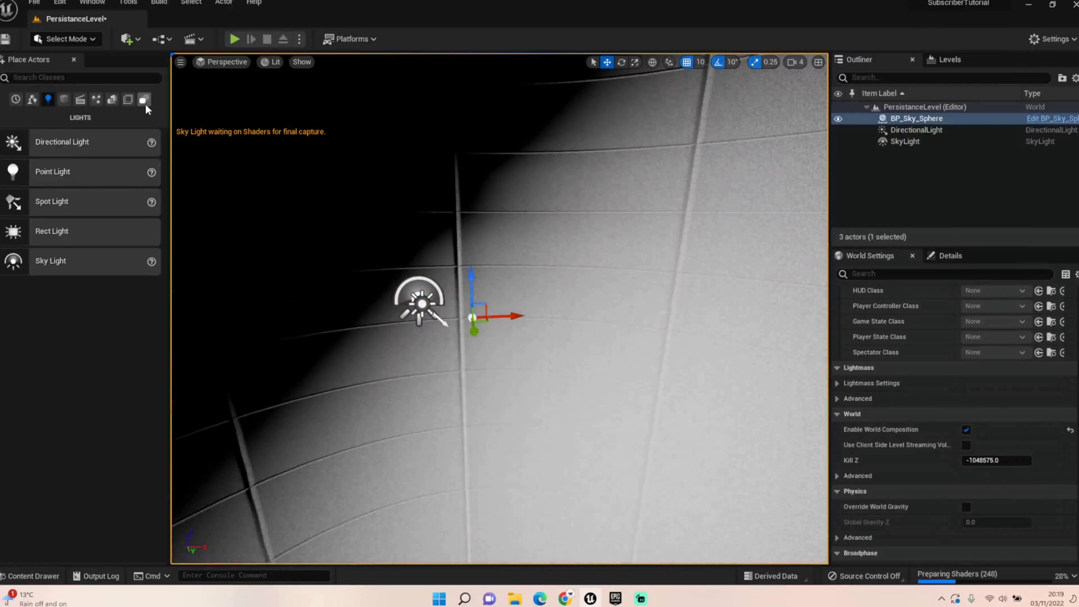
Step: Find the Sky Atmosphere actor by searching for Atmo and place it in the level near the lights
{"action": "left_click", "coordinate": [73, 82]}
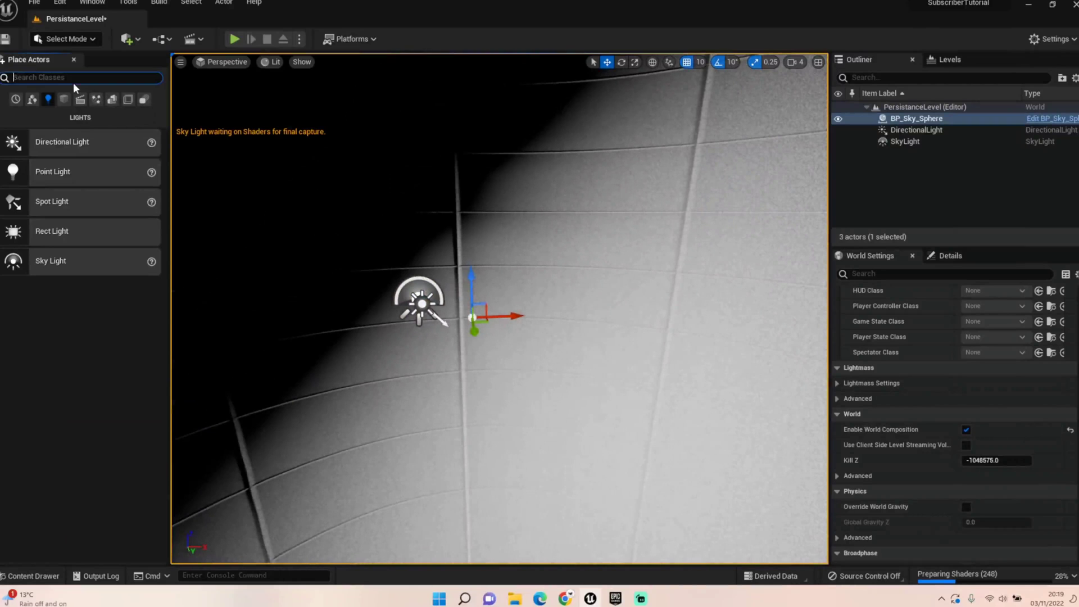
{"action": "type", "text": "At"}
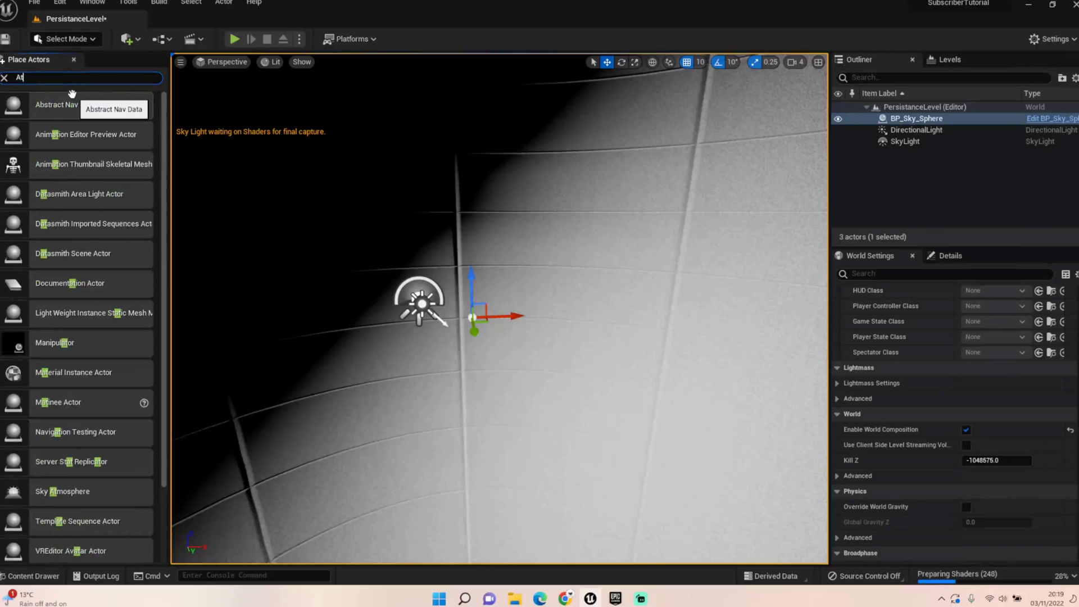
{"action": "type", "text": "mo"}
{"action": "left_click_drag", "start_coordinate": [72, 104], "coordinate": [487, 310]}
{"action": "right_click_drag", "start_coordinate": [487, 310], "coordinate": [708, 269]}
{"action": "key", "text": "f"}
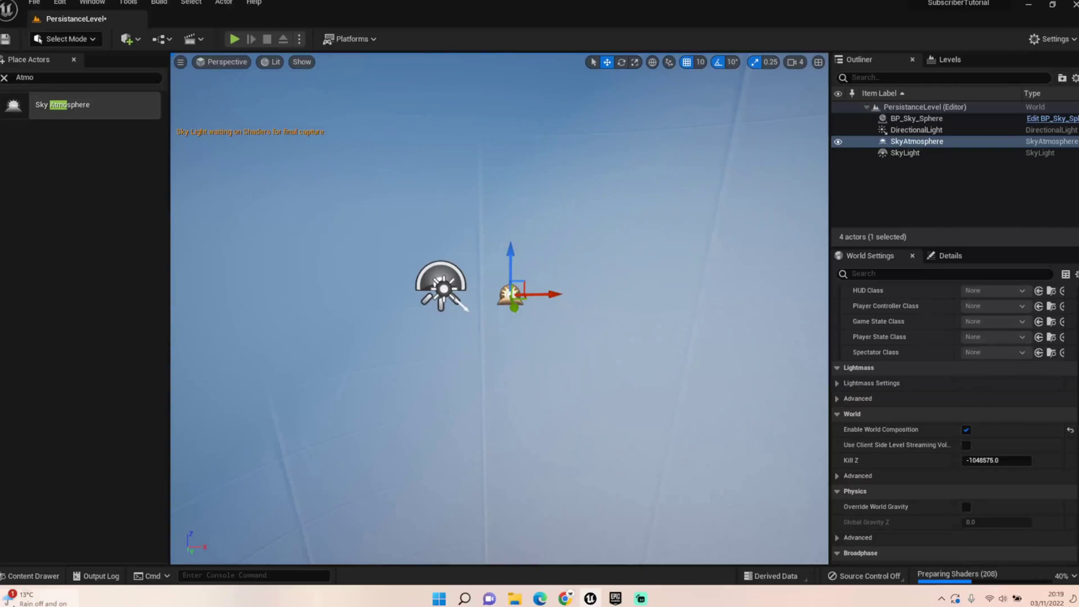
Step: Clear the Sky search in the content browser and open the Levels folder under Content
{"action": "mouse_move", "coordinate": [26, 596]}
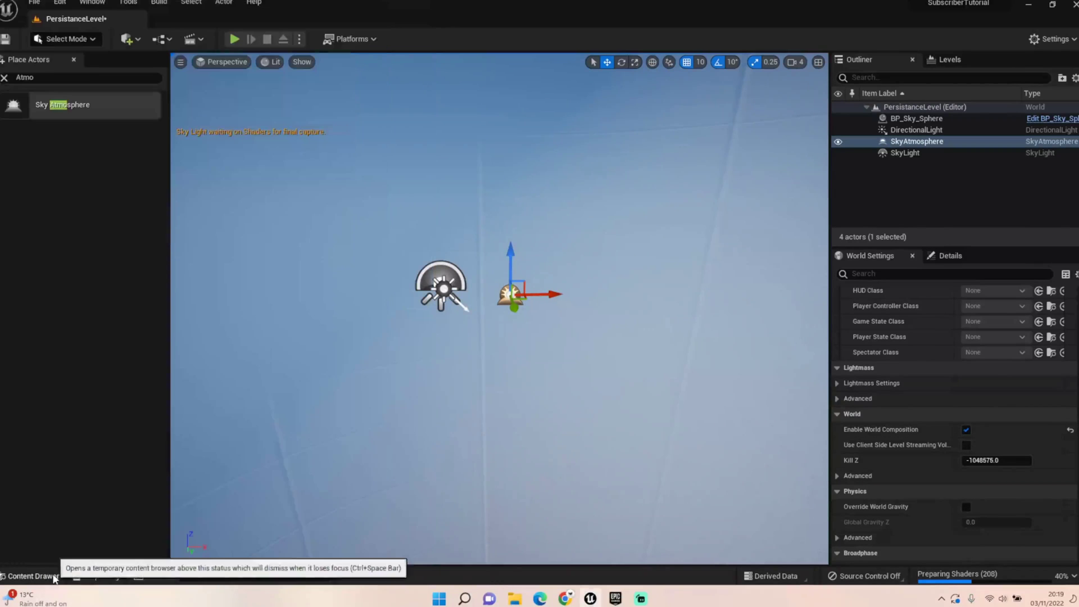
{"action": "left_click", "coordinate": [32, 576]}
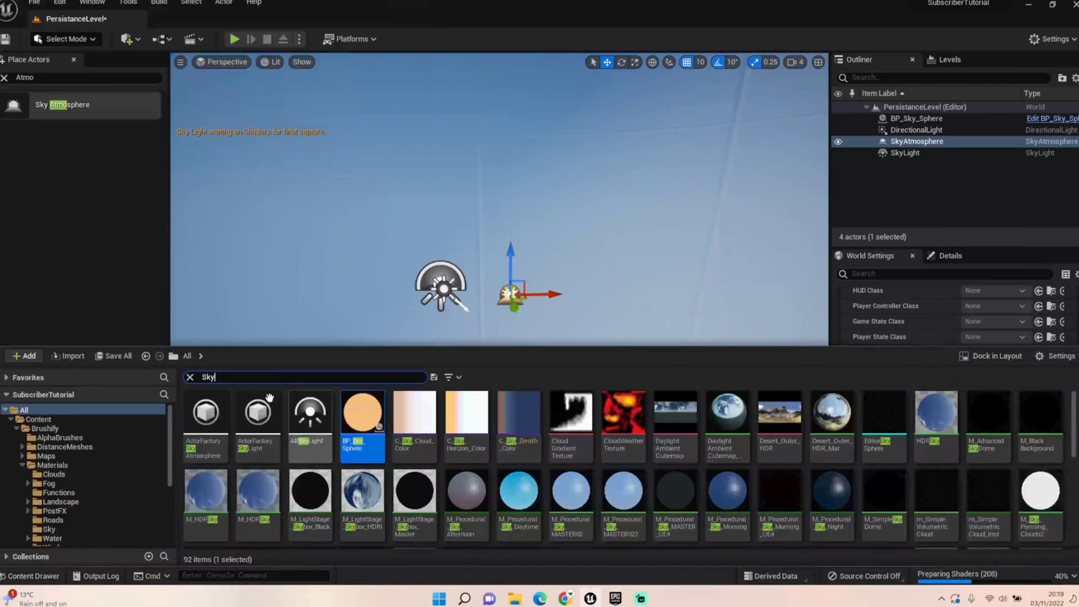
{"action": "left_click", "coordinate": [186, 357]}
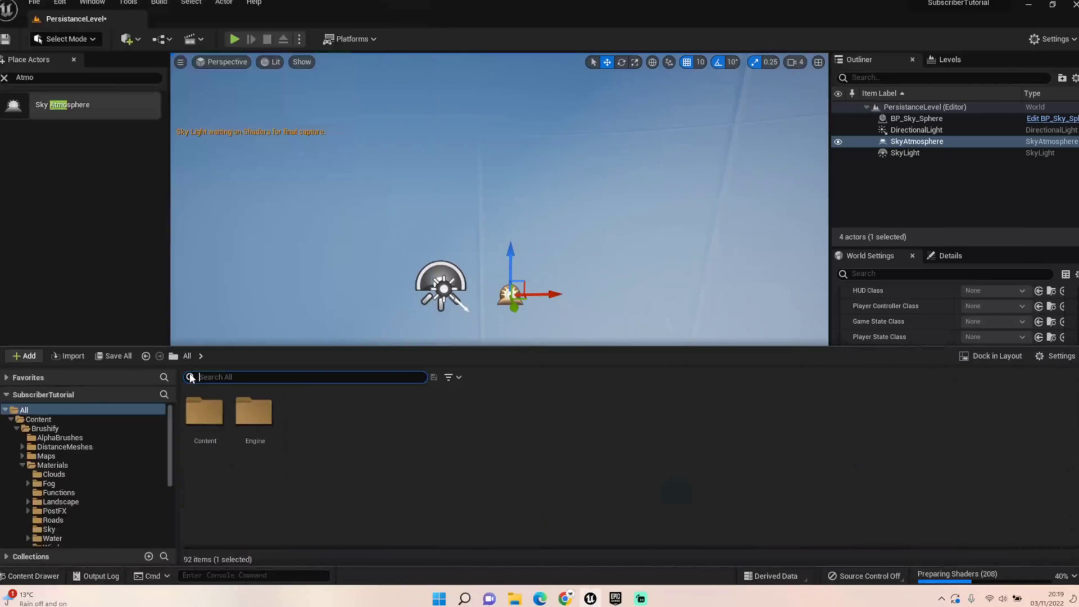
{"action": "double_click", "coordinate": [205, 413]}
{"action": "double_click", "coordinate": [353, 413]}
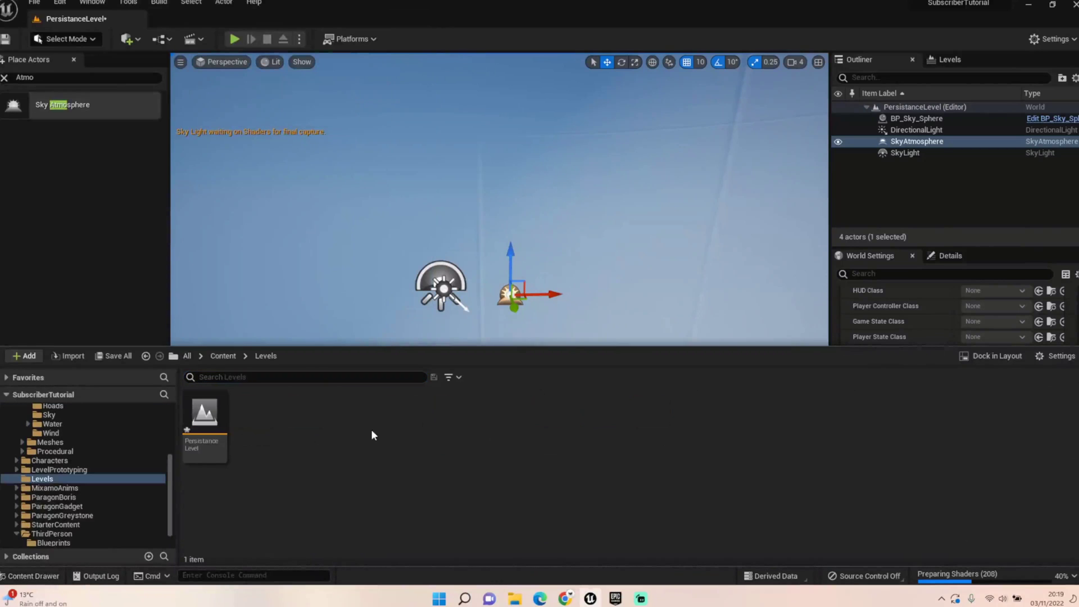
Step: Create a new level asset in the Levels folder and name it Level_1
{"action": "right_click", "coordinate": [254, 416]}
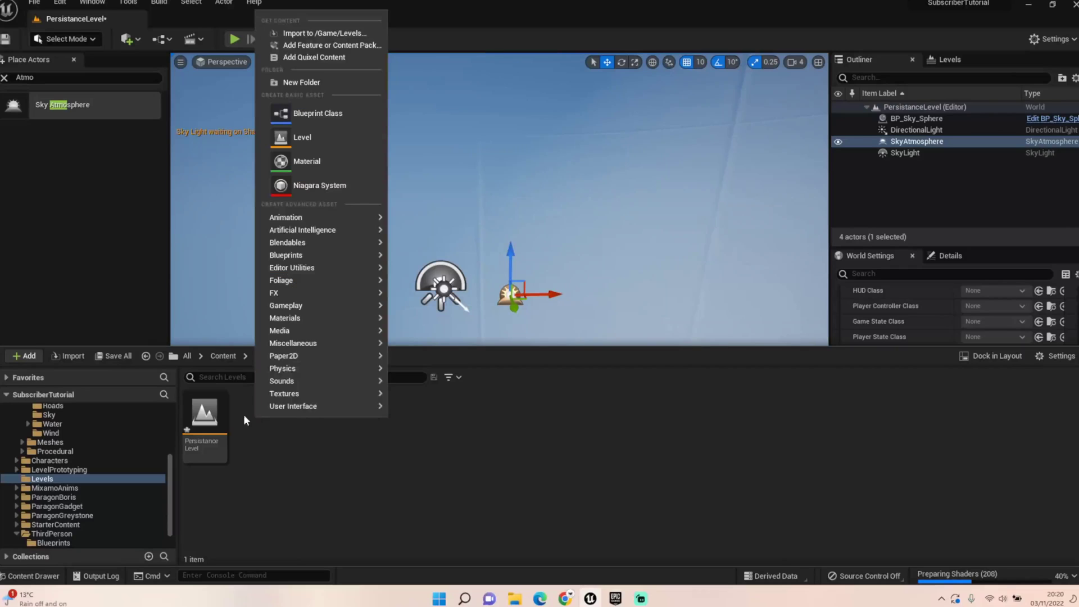
{"action": "left_click", "coordinate": [341, 130]}
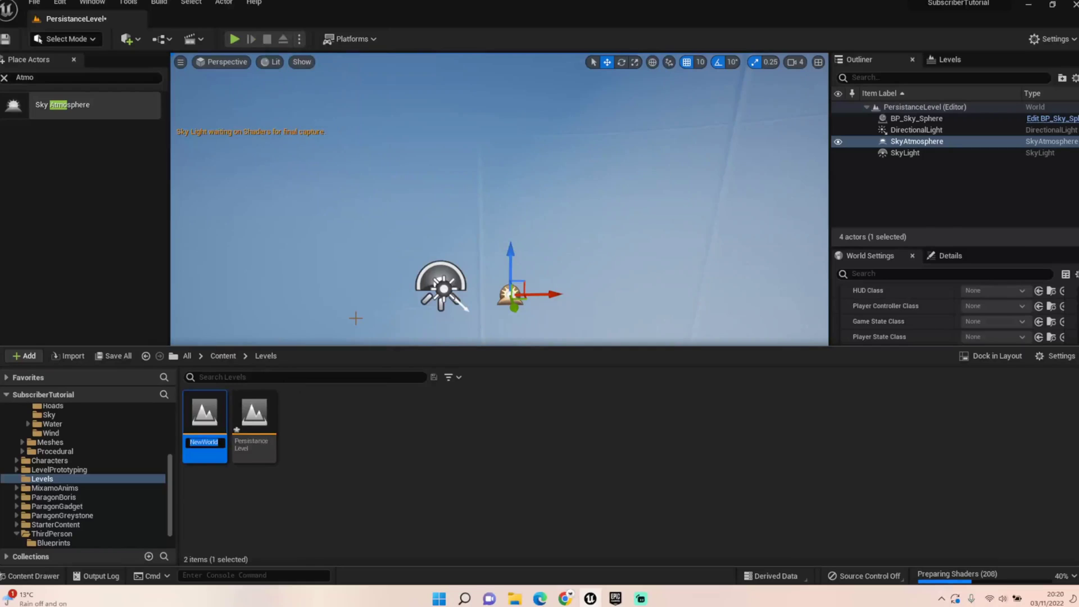
{"action": "type", "text": "Level 1"}
{"action": "key", "text": "BackSpace"}
{"action": "type", "text": "1"}
{"action": "key", "text": "BackSpace"}
{"action": "type", "text": "_1"}
{"action": "key", "text": "BackSpace"}
{"action": "key", "text": "BackSpace"}
{"action": "key", "text": "BackSpace"}
{"action": "type", "text": "_1"}
{"action": "key", "text": "Return"}
{"action": "right_click", "coordinate": [301, 447]}
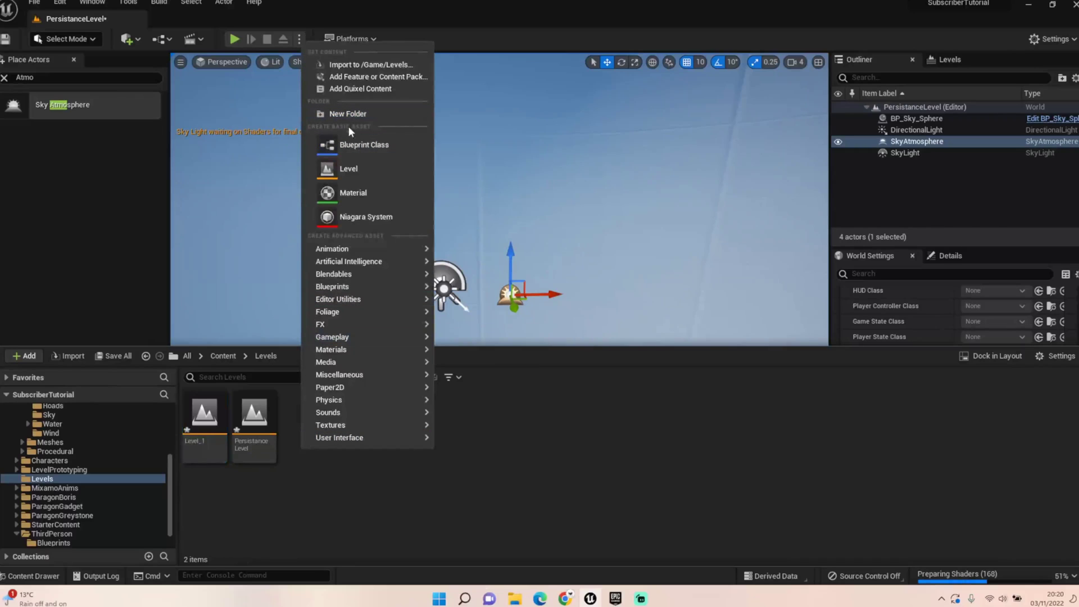
{"action": "mouse_move", "coordinate": [360, 243]}
{"action": "left_click", "coordinate": [361, 177]}
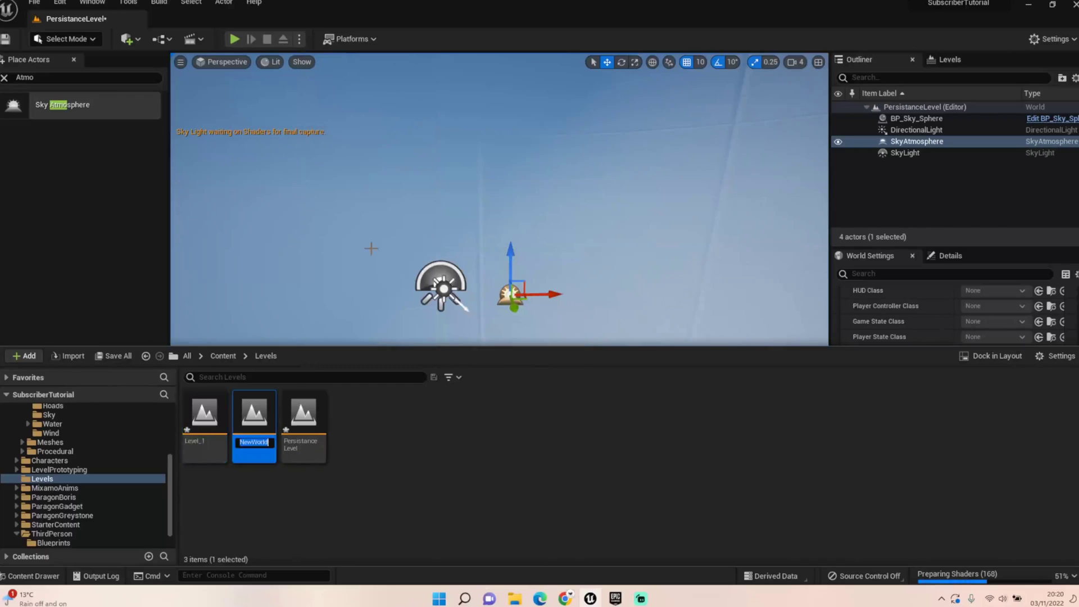
{"action": "left_click", "coordinate": [271, 491]}
{"action": "left_click", "coordinate": [250, 453]}
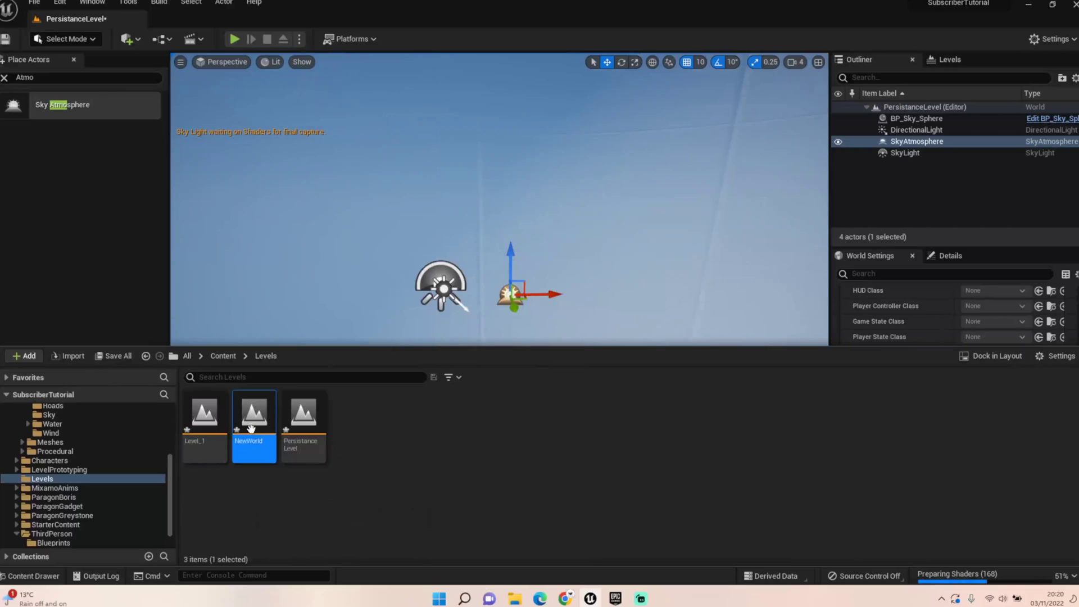
{"action": "key", "text": "Delete"}
{"action": "left_click", "coordinate": [391, 481]}
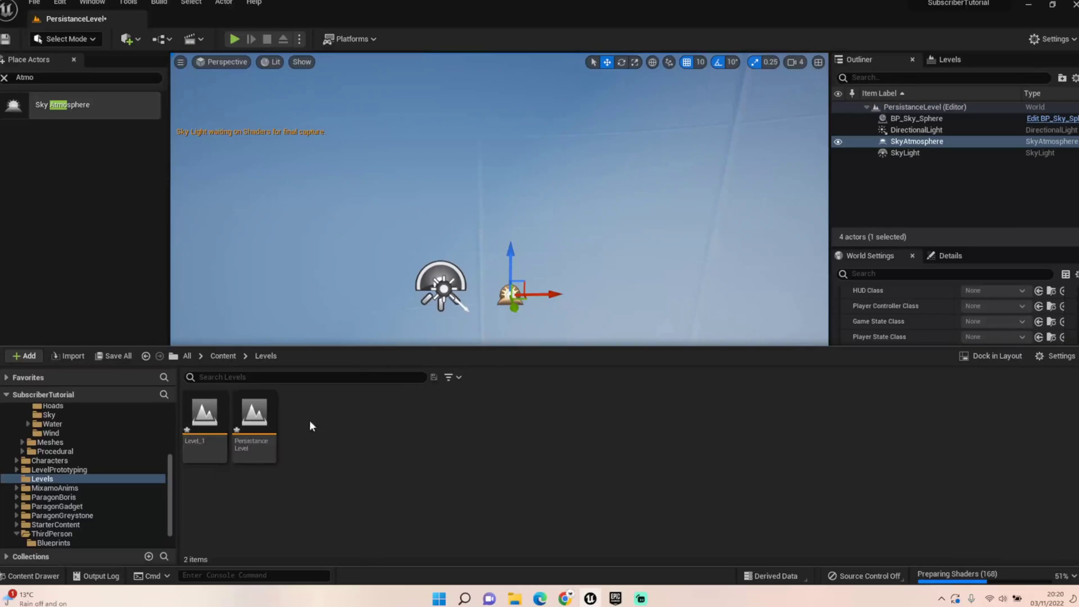
Step: Open Level_1, saving all the listed modified content, including PersistanceLevel and the road assets
{"action": "double_click", "coordinate": [219, 413]}
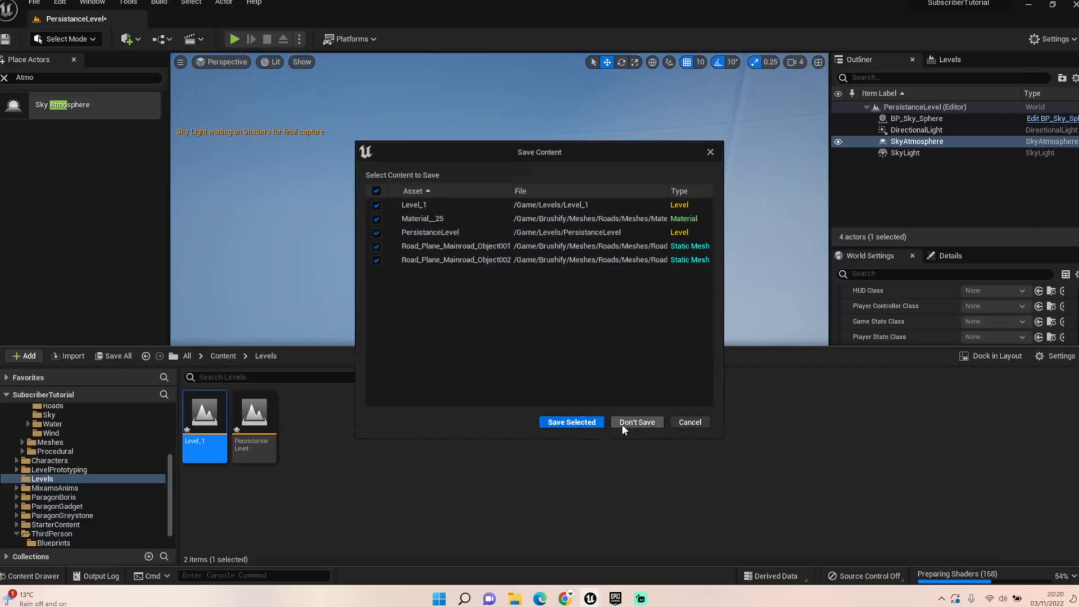
{"action": "left_click", "coordinate": [571, 422]}
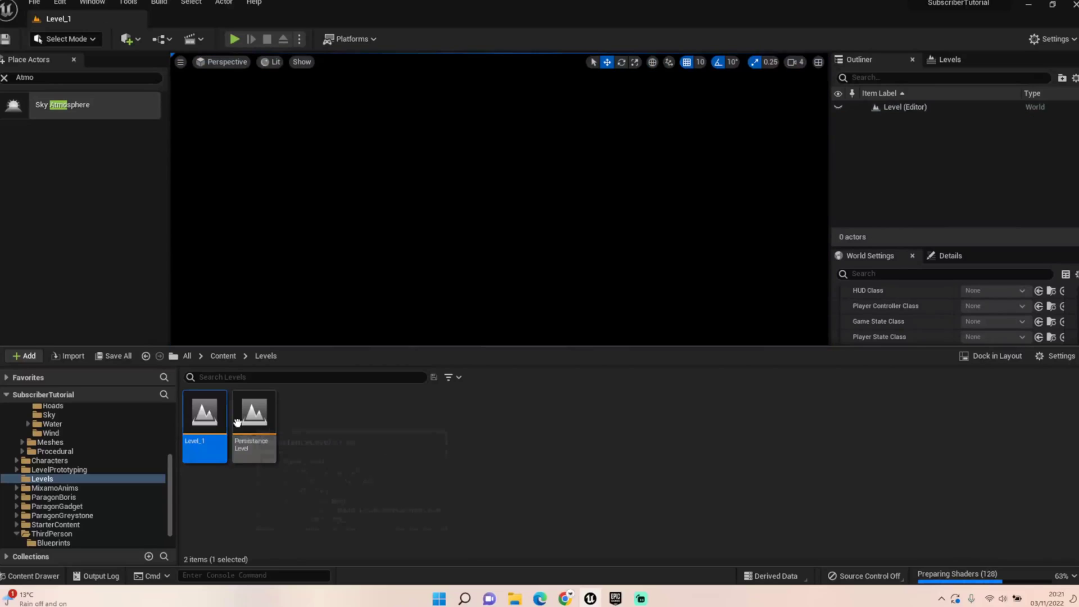
{"action": "left_click", "coordinate": [376, 456]}
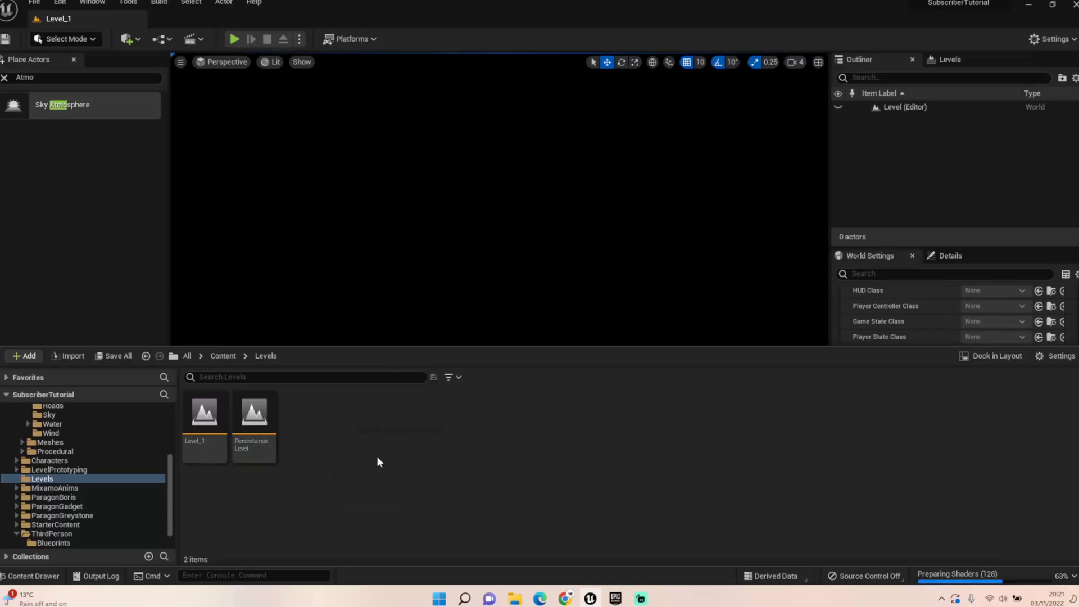
{"action": "left_click", "coordinate": [82, 224]}
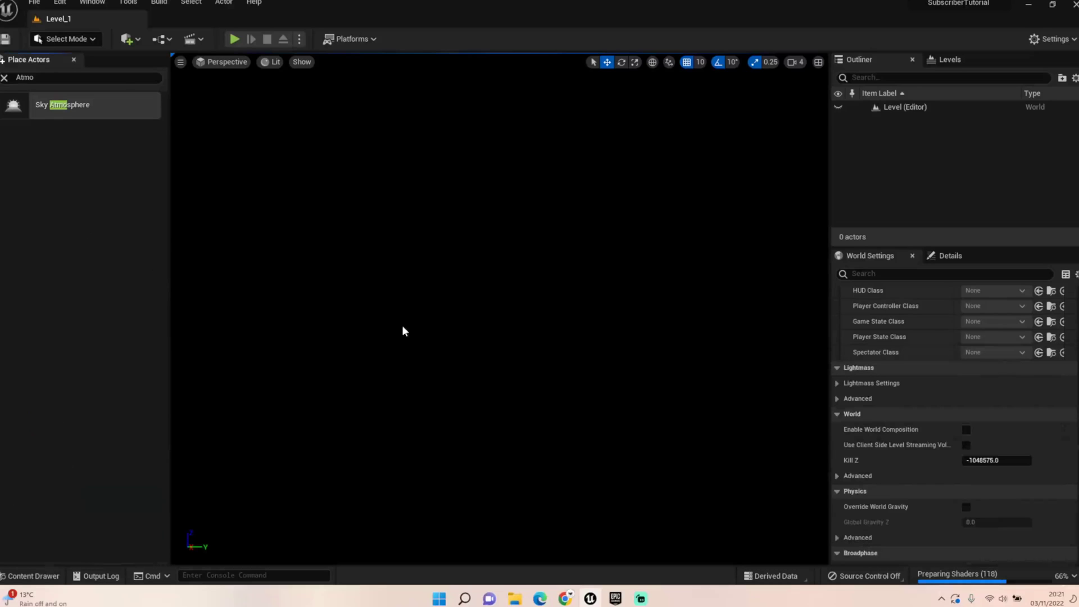
Step: Switch to Landscape mode and open the Landscape folder under Brushify > Materials in the project content
{"action": "left_click", "coordinate": [63, 39]}
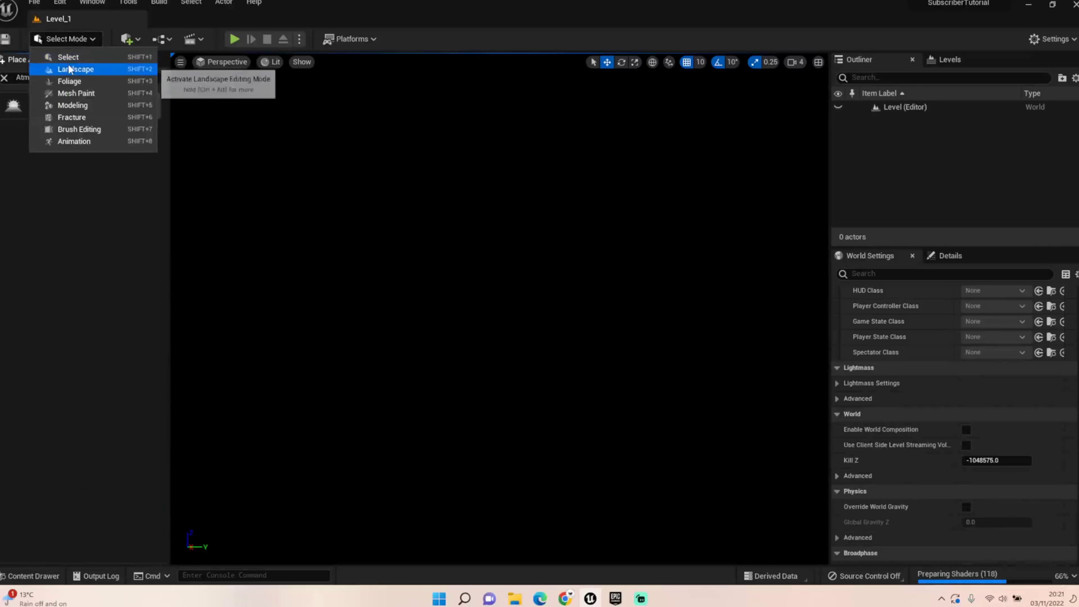
{"action": "left_click", "coordinate": [82, 67]}
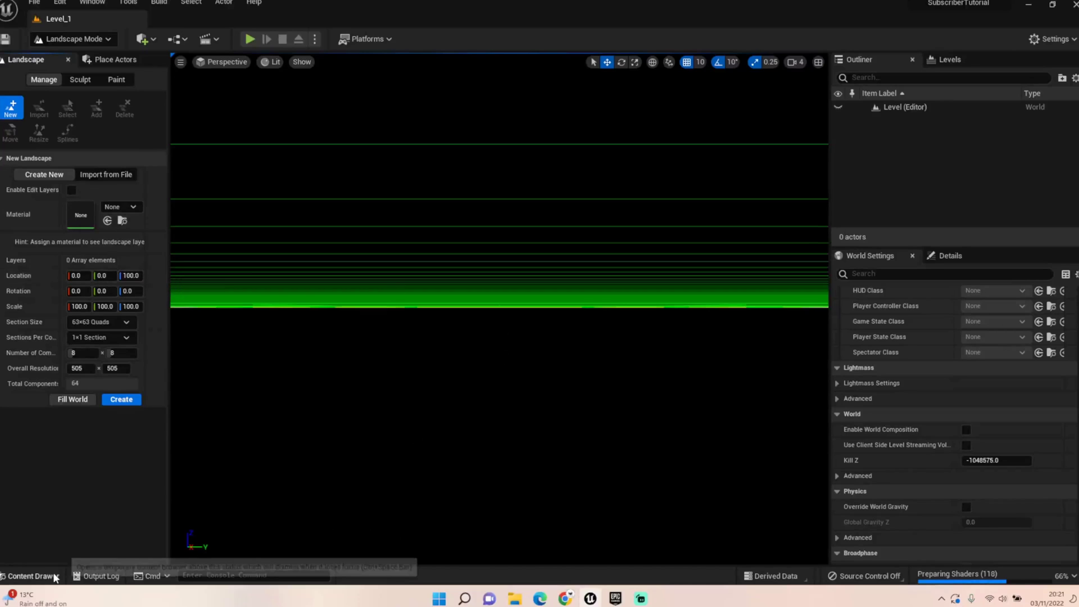
{"action": "left_click", "coordinate": [34, 576]}
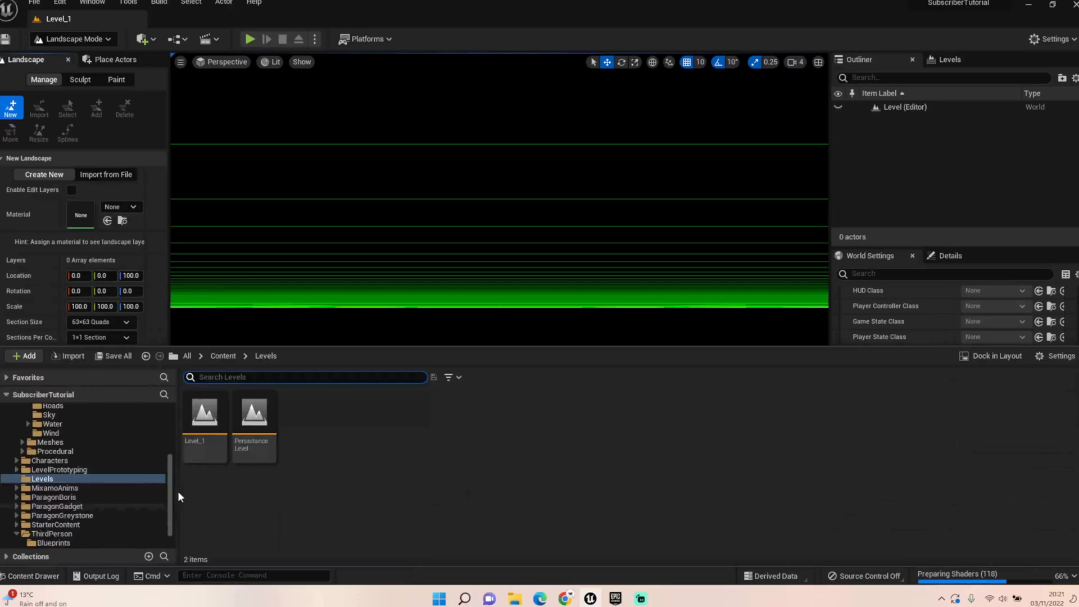
{"action": "left_click", "coordinate": [219, 356]}
{"action": "double_click", "coordinate": [214, 414]}
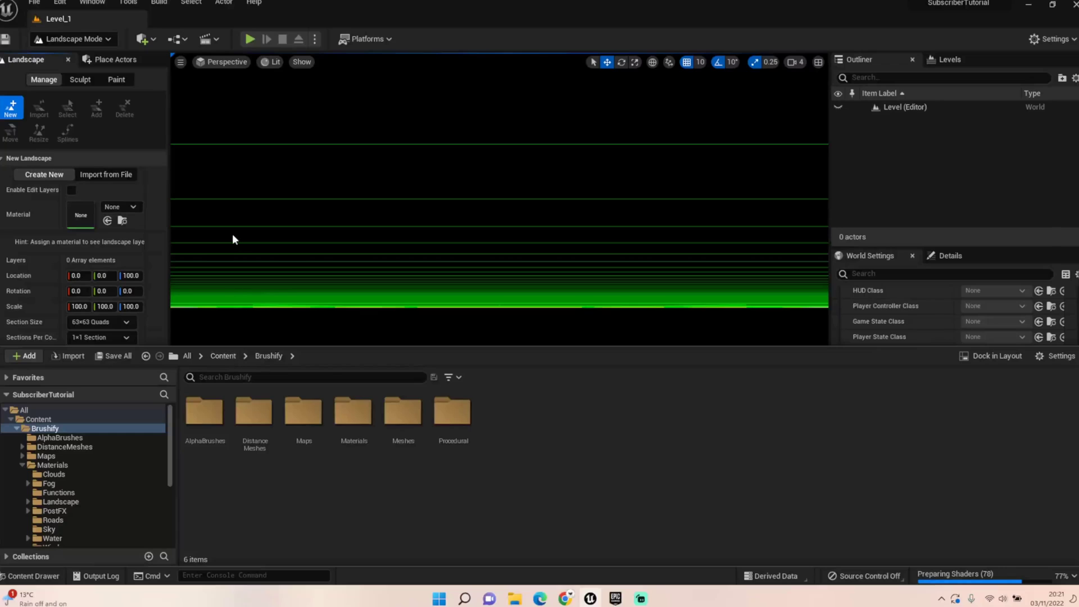
{"action": "left_click", "coordinate": [222, 356]}
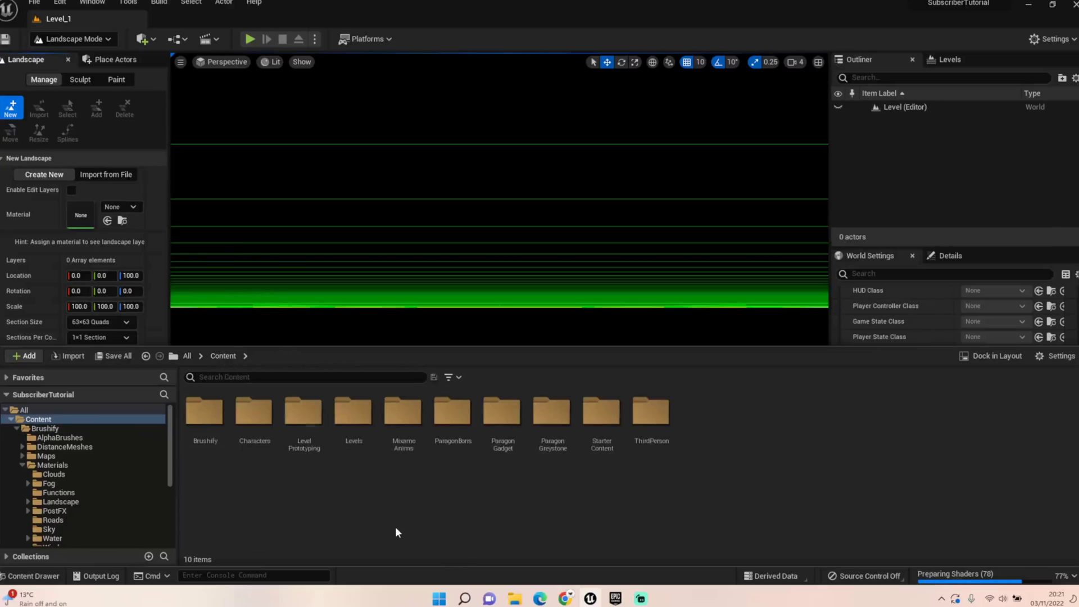
{"action": "double_click", "coordinate": [215, 430]}
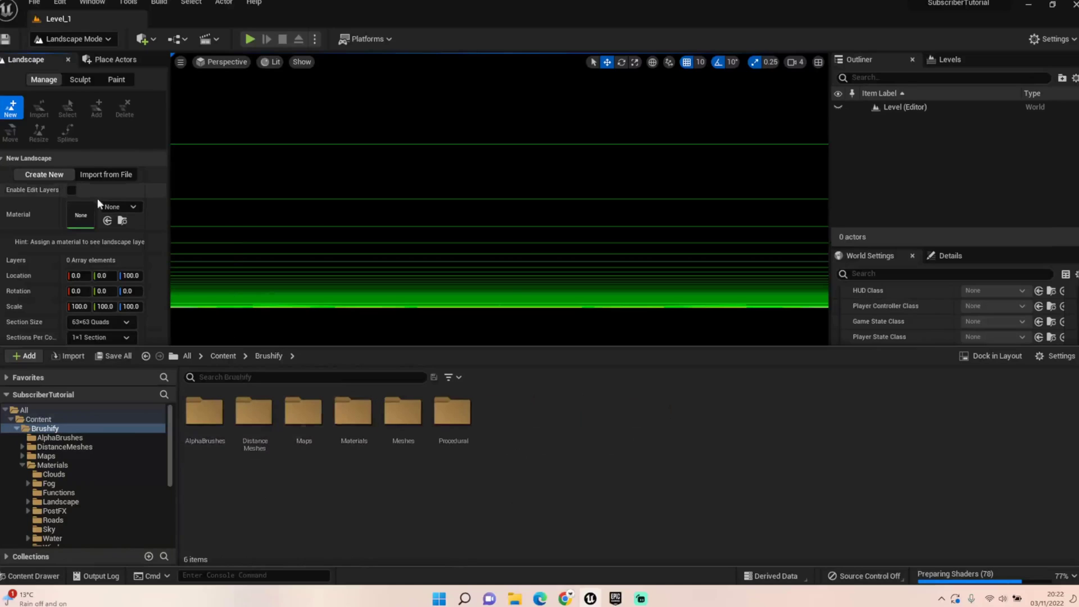
{"action": "double_click", "coordinate": [354, 411]}
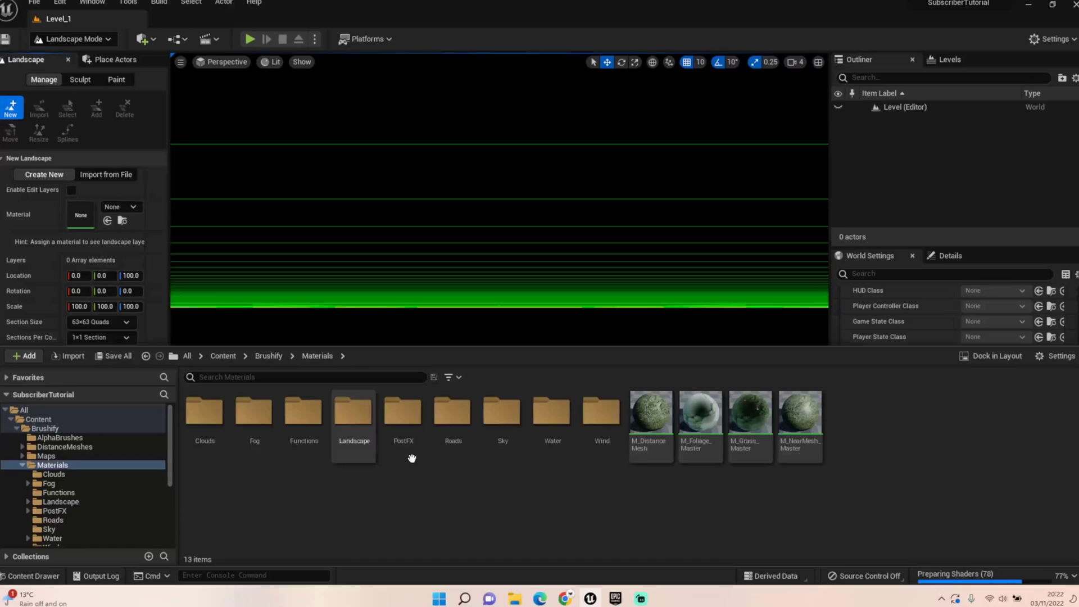
{"action": "double_click", "coordinate": [352, 412]}
Step: Assign MI_Landscape as the new landscape's material and create the landscape in Level_1
{"action": "mouse_move", "coordinate": [701, 405]}
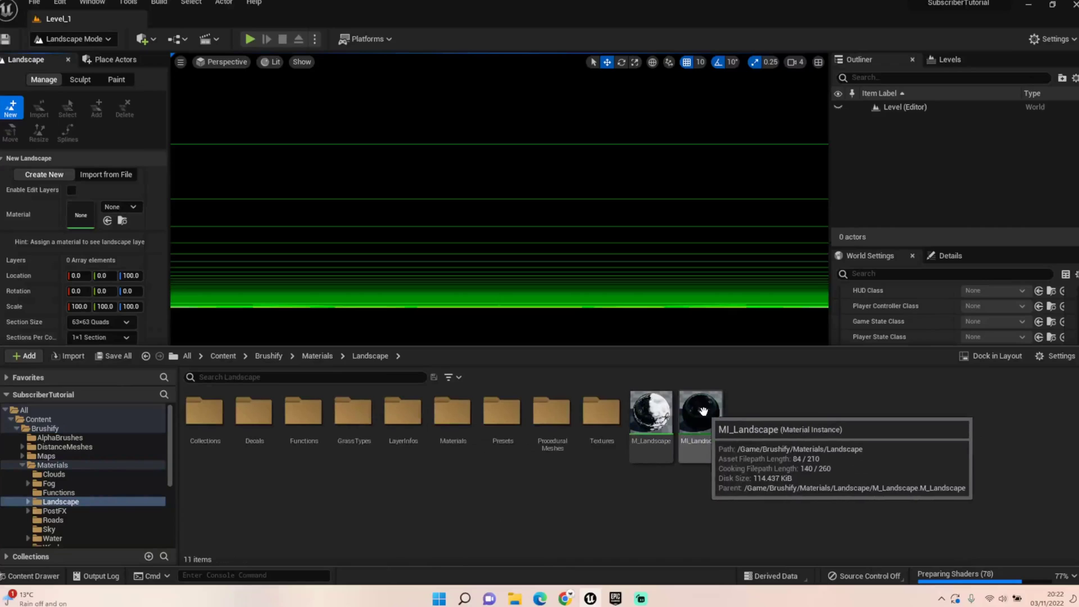
{"action": "left_click", "coordinate": [700, 413]}
{"action": "left_click_drag", "start_coordinate": [640, 492], "coordinate": [86, 212]}
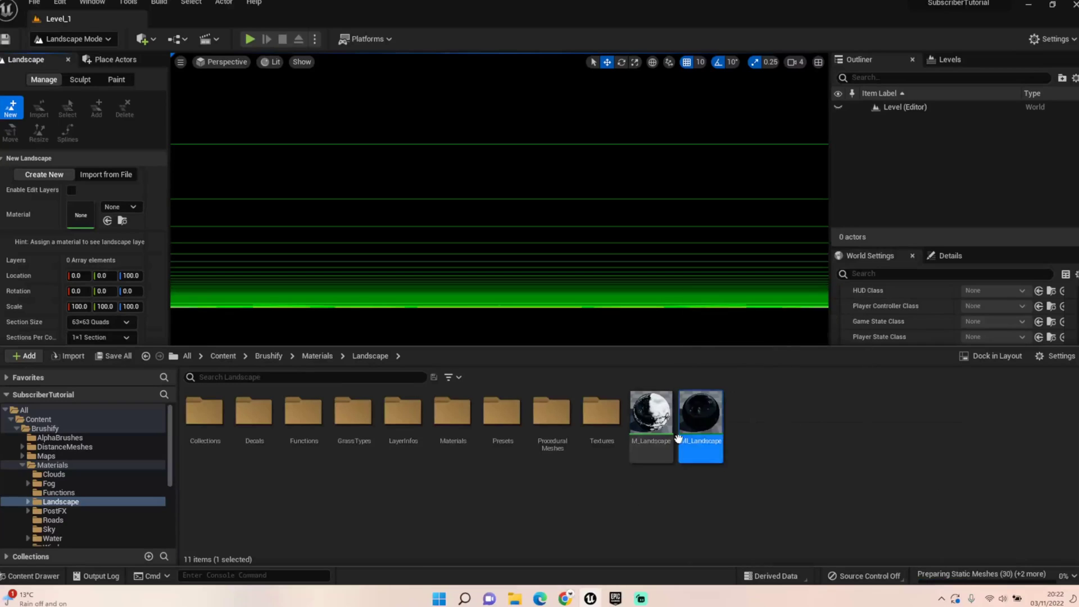
{"action": "left_click_drag", "start_coordinate": [699, 419], "coordinate": [129, 303]}
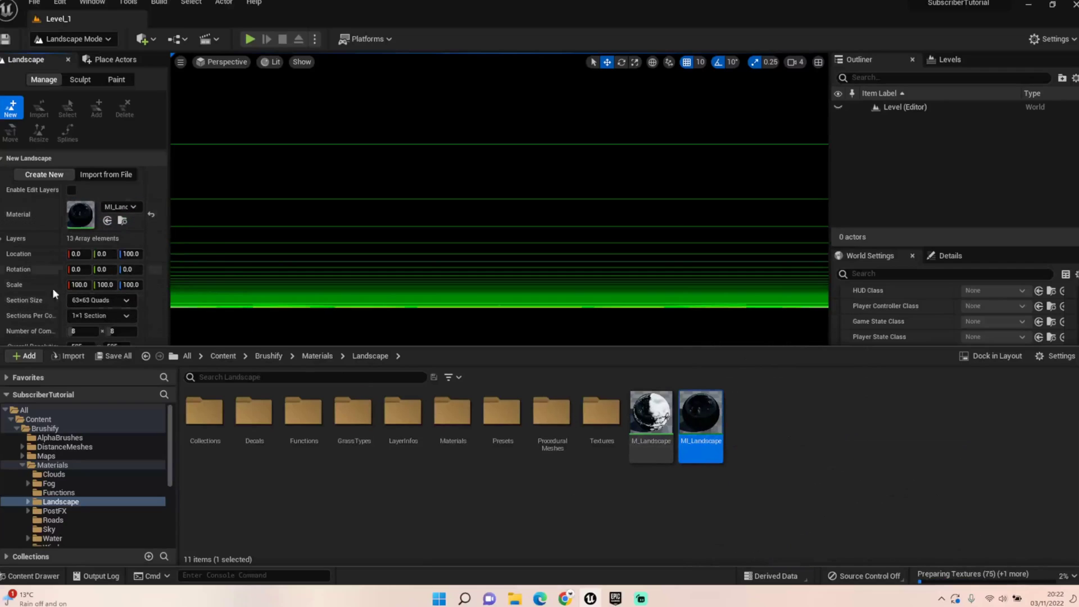
{"action": "left_click", "coordinate": [19, 574]}
{"action": "left_click", "coordinate": [122, 377]}
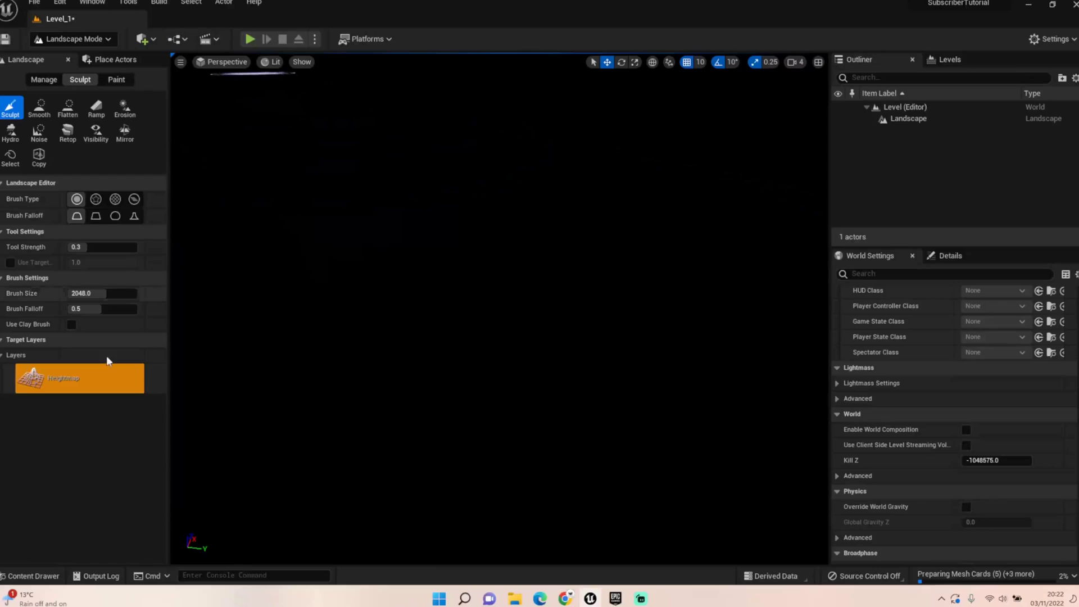
Step: Save Level_1 with its new landscape through Save All
{"action": "left_click", "coordinate": [29, 579]}
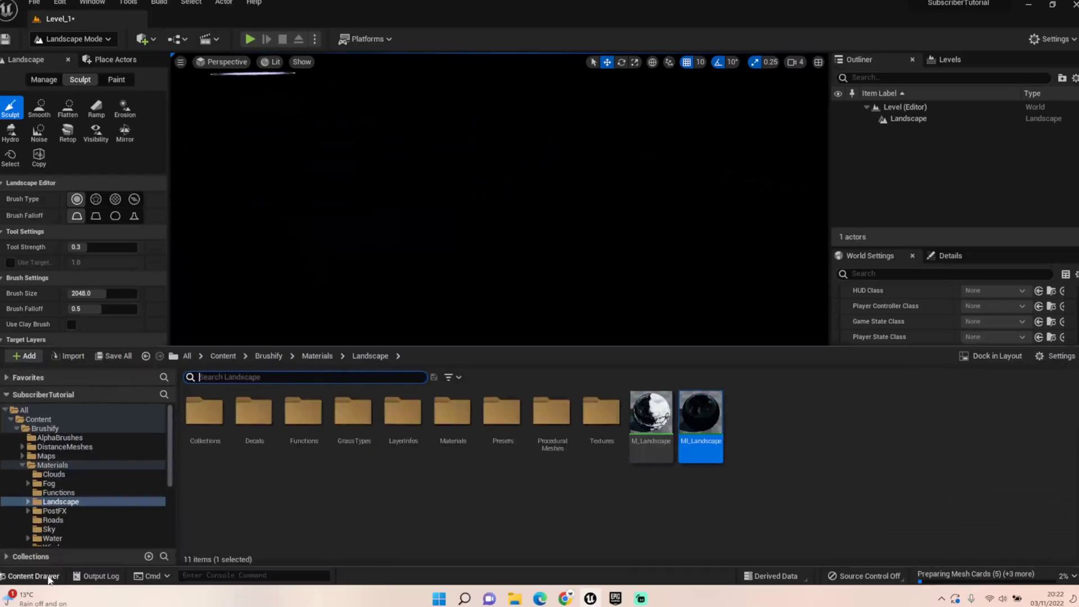
{"action": "left_click", "coordinate": [113, 356]}
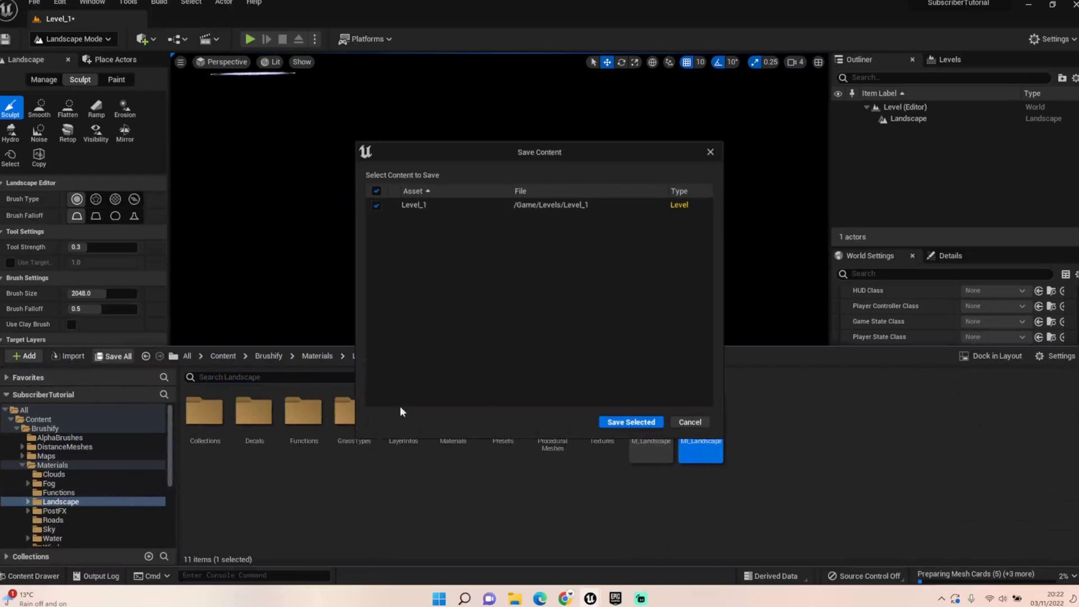
{"action": "left_click", "coordinate": [618, 422]}
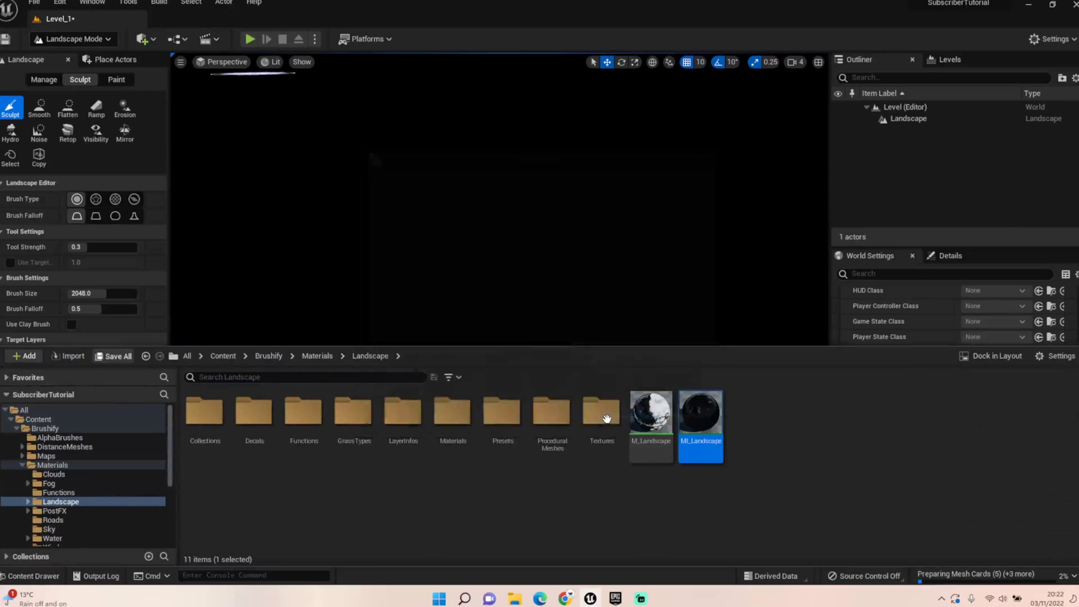
Step: Return to the Levels folder under Content and open PersistanceLevel
{"action": "left_click", "coordinate": [223, 356]}
{"action": "double_click", "coordinate": [353, 413]}
{"action": "left_click", "coordinate": [243, 414]}
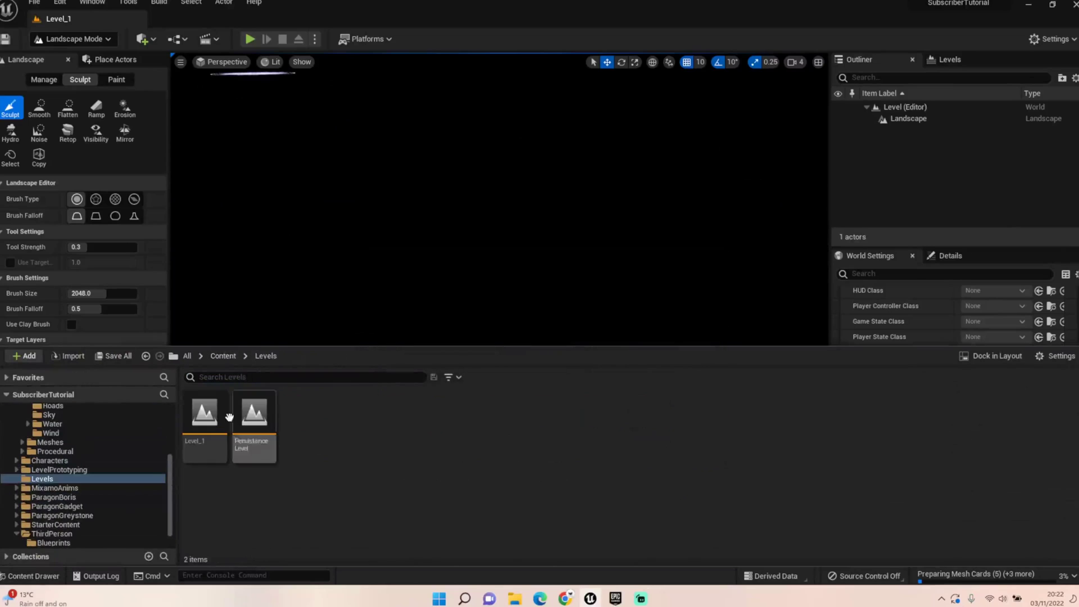
{"action": "double_click", "coordinate": [243, 414]}
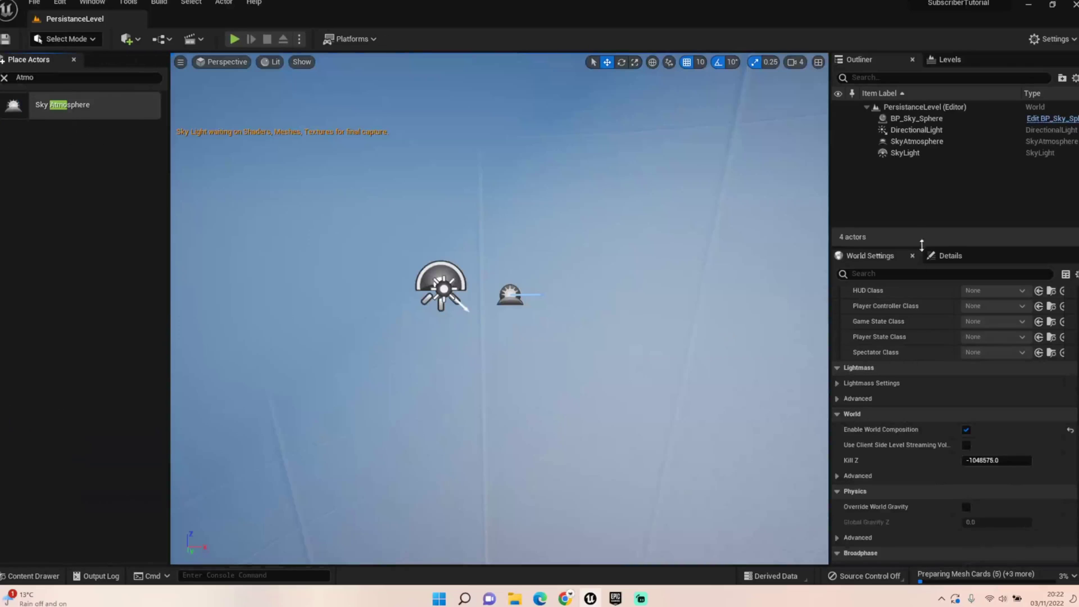
Step: Load Level_1 into the persistent level from the levels list and inspect its landscape in the viewport
{"action": "left_click", "coordinate": [977, 63]}
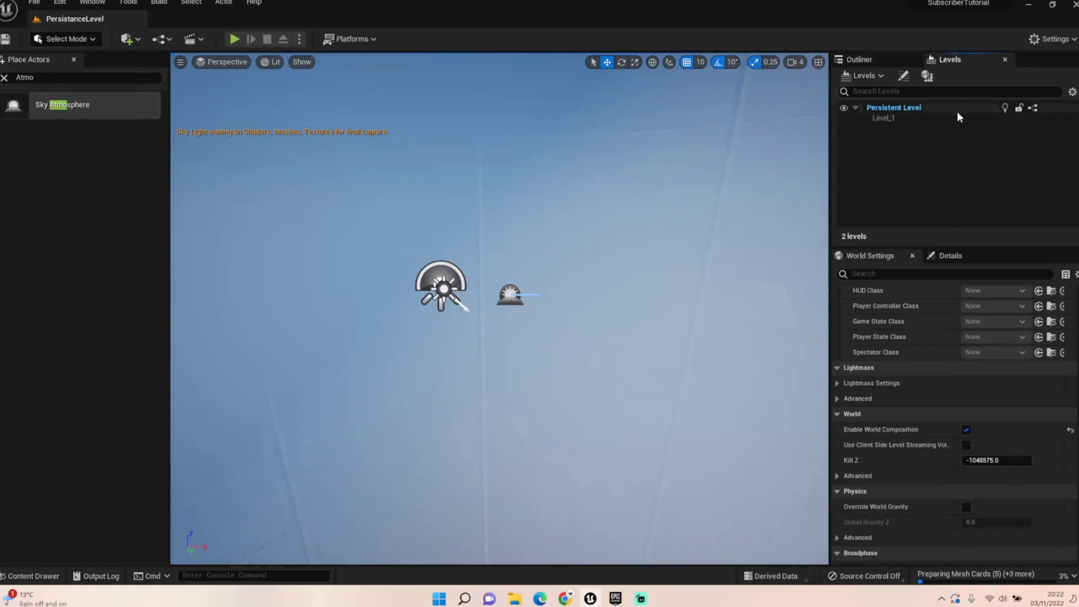
{"action": "right_click", "coordinate": [880, 119]}
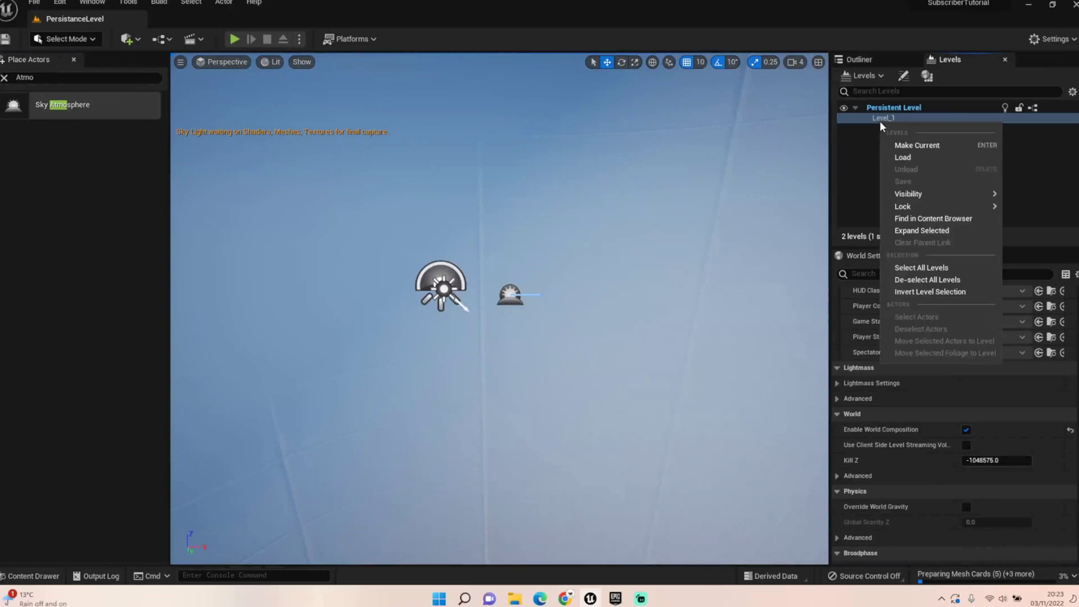
{"action": "left_click", "coordinate": [904, 157]}
{"action": "right_click_drag", "start_coordinate": [505, 376], "coordinate": [590, 405]}
{"action": "right_click_drag", "start_coordinate": [527, 358], "coordinate": [585, 357]}
{"action": "right_click_drag", "start_coordinate": [191, 281], "coordinate": [285, 253]}
{"action": "right_click_drag", "start_coordinate": [432, 251], "coordinate": [615, 225]}
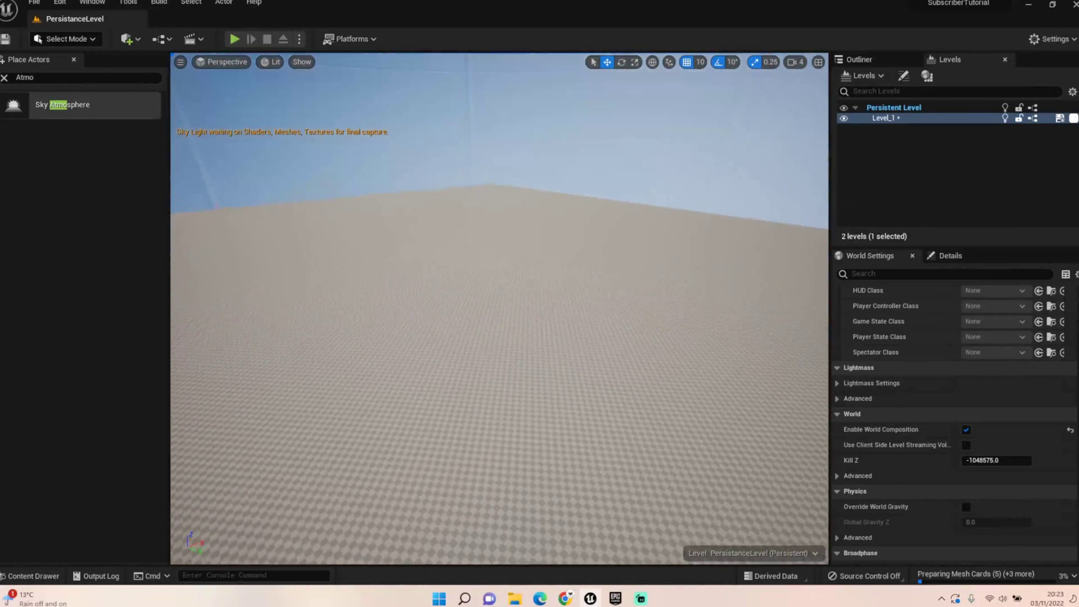
Step: Select the Level_1 landscape and switch to Landscape mode's Paint tools to show its target layers
{"action": "left_click", "coordinate": [615, 225]}
{"action": "left_click", "coordinate": [875, 119]}
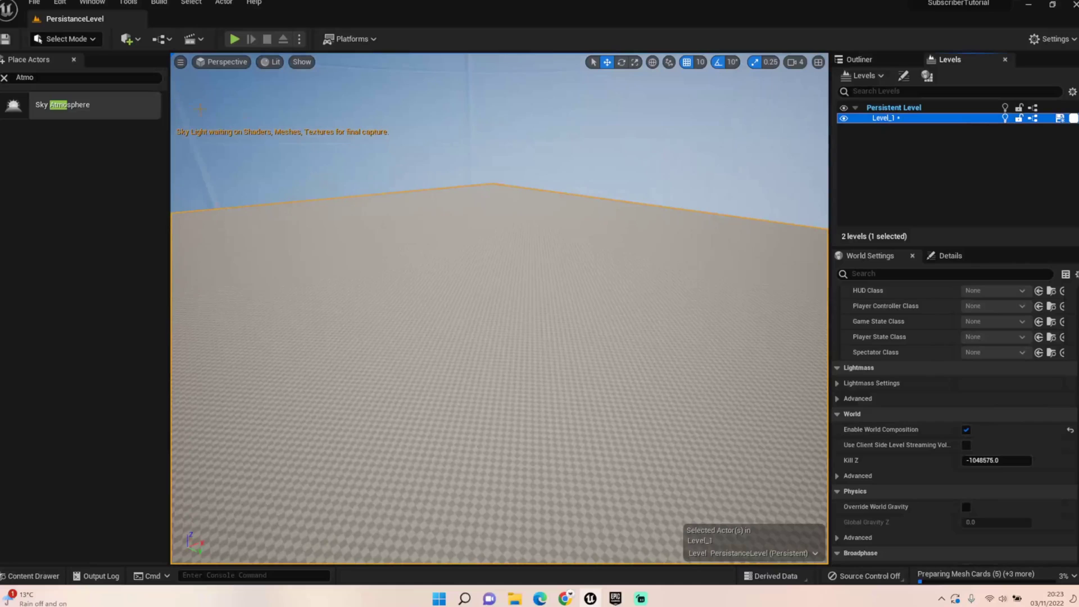
{"action": "left_click", "coordinate": [66, 38]}
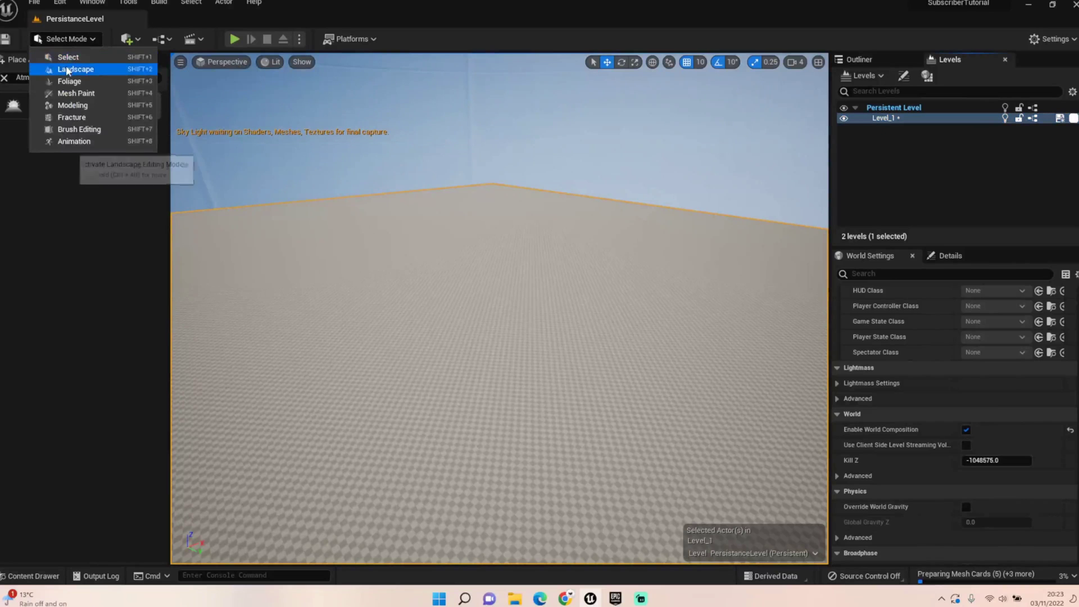
{"action": "left_click", "coordinate": [73, 68]}
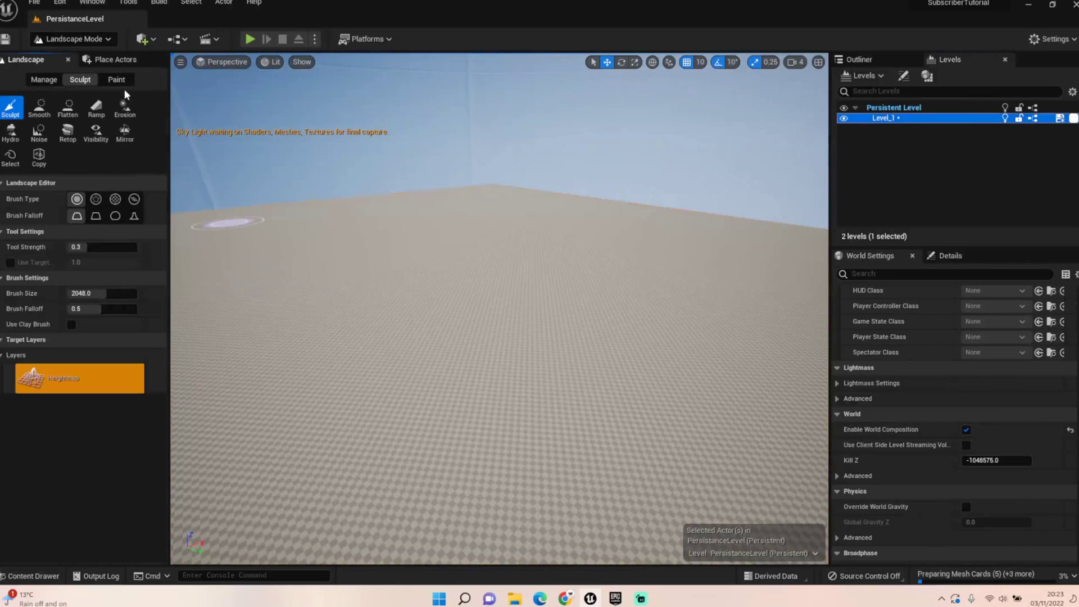
{"action": "left_click", "coordinate": [123, 79]}
{"action": "scroll", "coordinate": [70, 303], "scroll_direction": "down", "scroll_amount": 2}
Step: Assign the matching LayerInfo assets to the Grass, GrassDry and Desert paint layers
{"action": "left_click", "coordinate": [70, 302]}
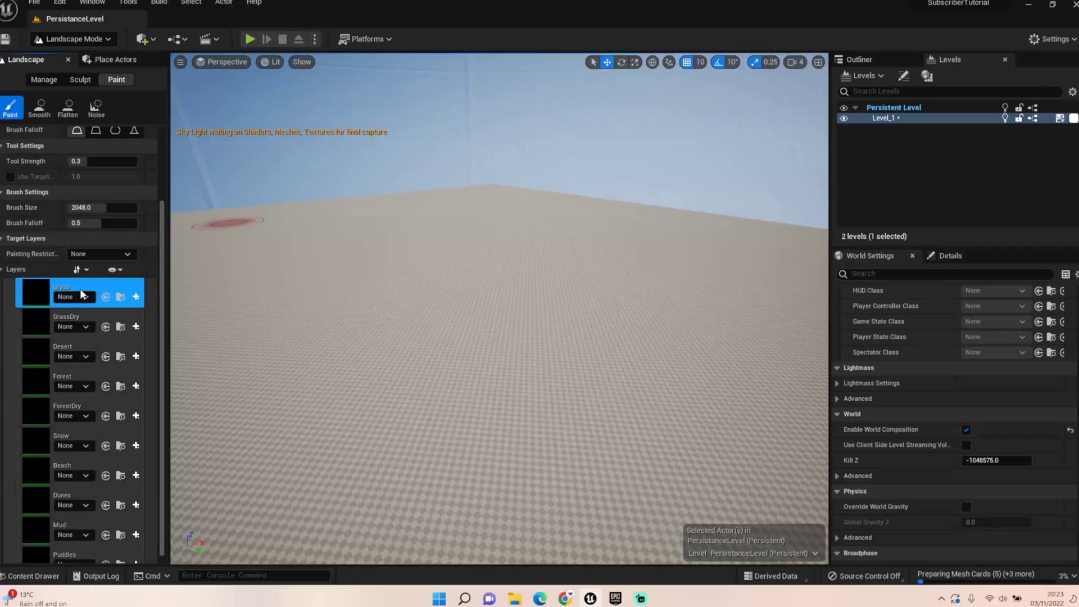
{"action": "left_click", "coordinate": [82, 298]}
{"action": "left_click", "coordinate": [92, 385]}
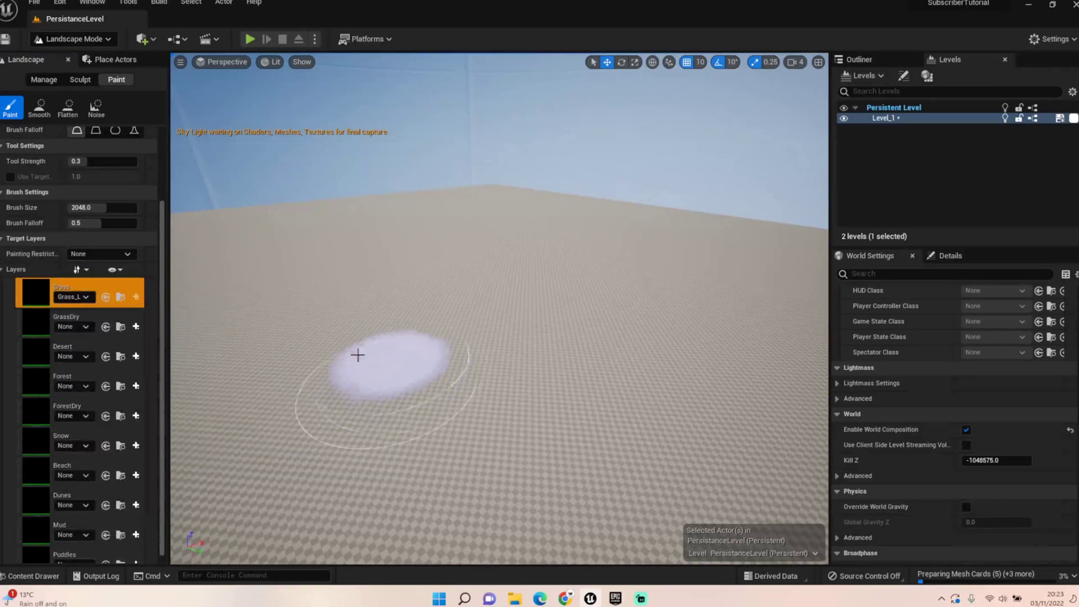
{"action": "left_click", "coordinate": [84, 323]}
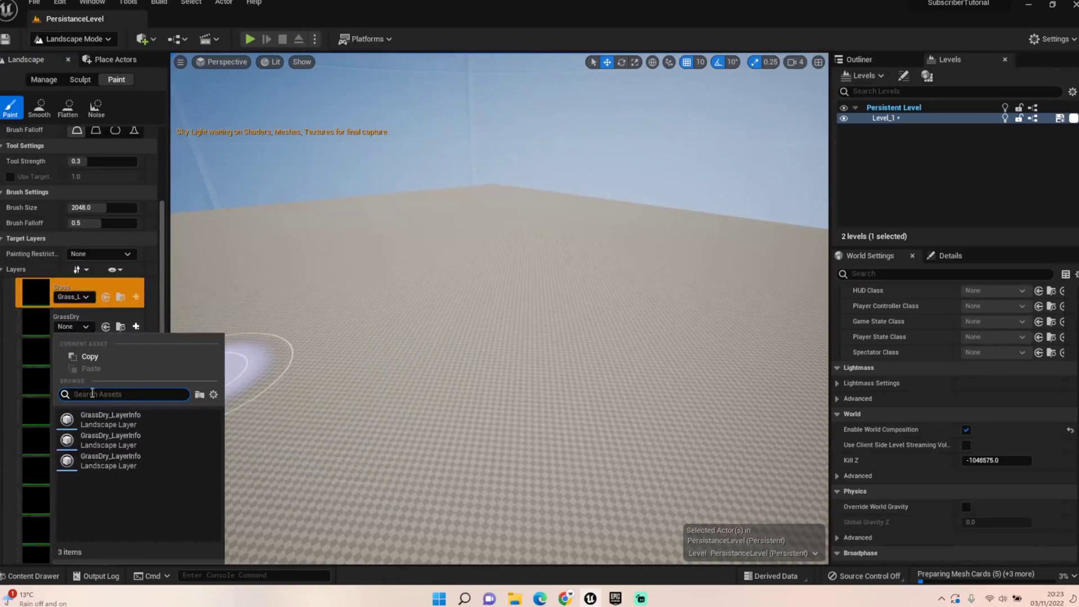
{"action": "left_click", "coordinate": [95, 417]}
{"action": "left_click", "coordinate": [86, 357]}
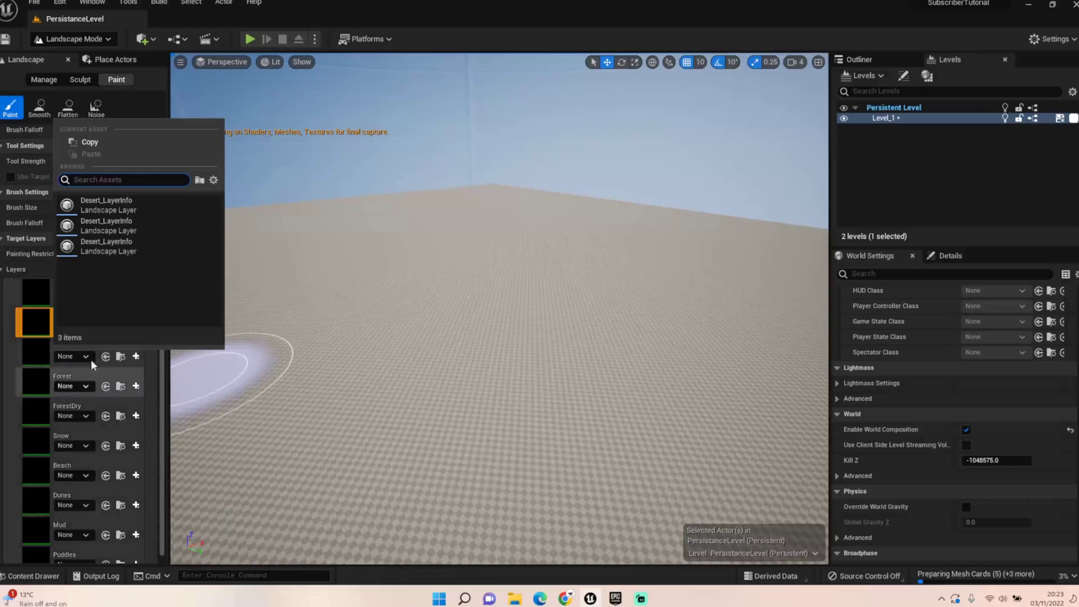
{"action": "left_click", "coordinate": [108, 226]}
Step: Assign the matching LayerInfo assets from Brushify's Maps/Forest/LayerInfos folder to the Forest, ForestDry and Snow paint layers
{"action": "left_click", "coordinate": [76, 382]}
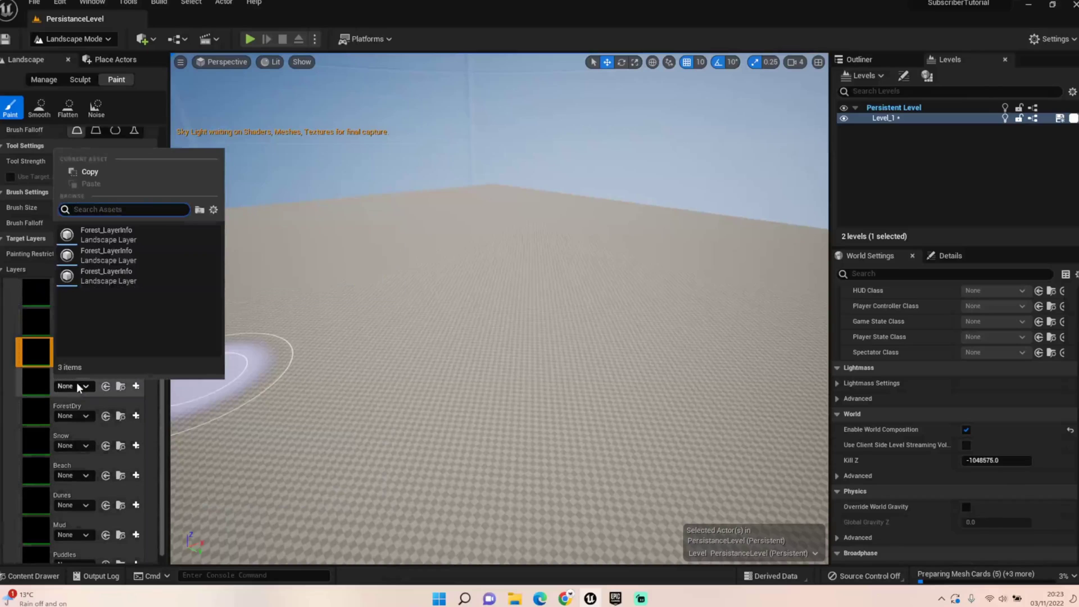
{"action": "left_click", "coordinate": [100, 243]}
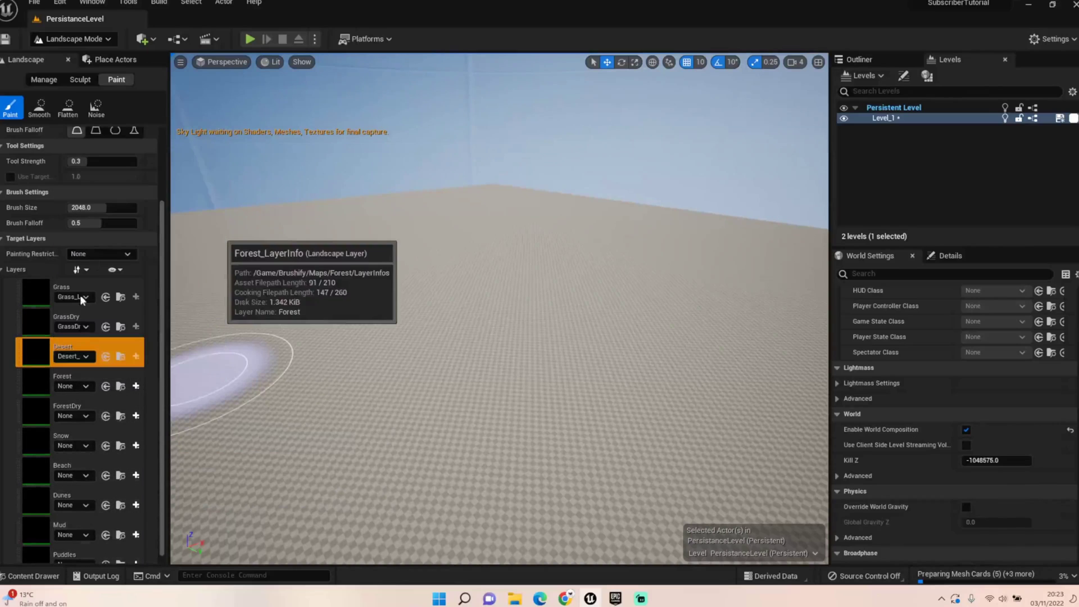
{"action": "left_click", "coordinate": [77, 416]}
{"action": "left_click", "coordinate": [99, 267]}
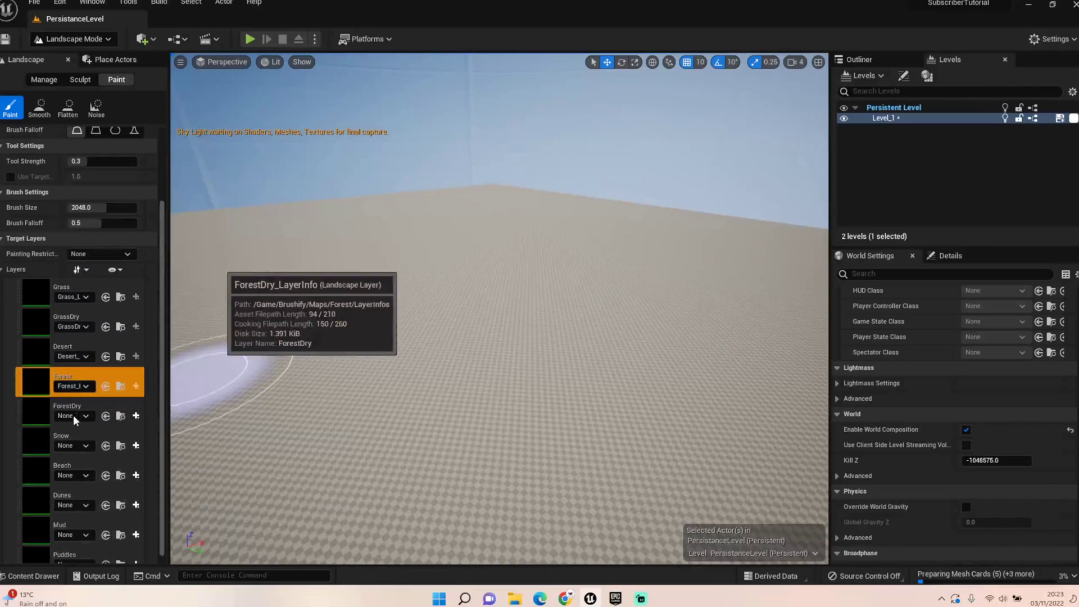
{"action": "scroll", "coordinate": [73, 409], "scroll_direction": "down", "scroll_amount": 1}
{"action": "left_click", "coordinate": [83, 400]}
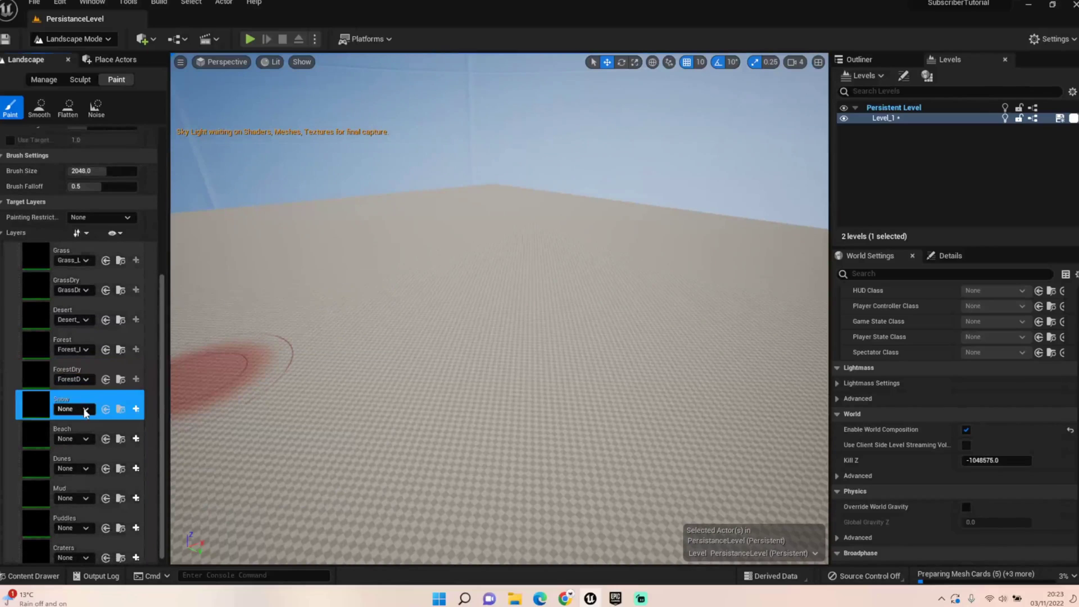
{"action": "left_click", "coordinate": [85, 398]}
{"action": "left_click", "coordinate": [108, 272]}
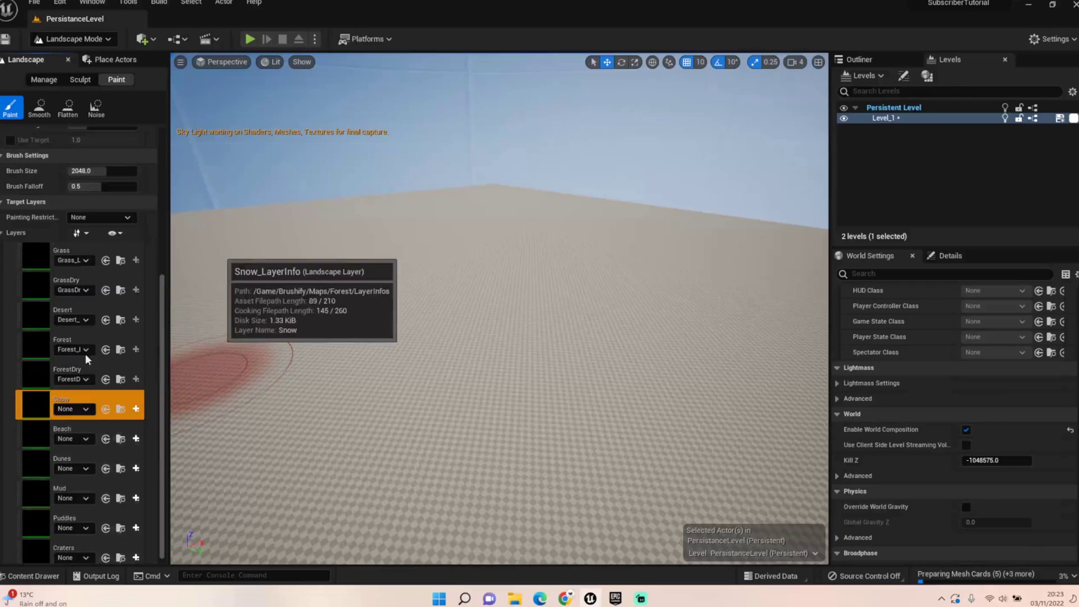
Step: Assign Beach_LayerInfo to the Beach paint layer and Dunes_LayerInfo to the Dunes paint layer
{"action": "left_click", "coordinate": [65, 434]}
{"action": "left_click", "coordinate": [106, 290]}
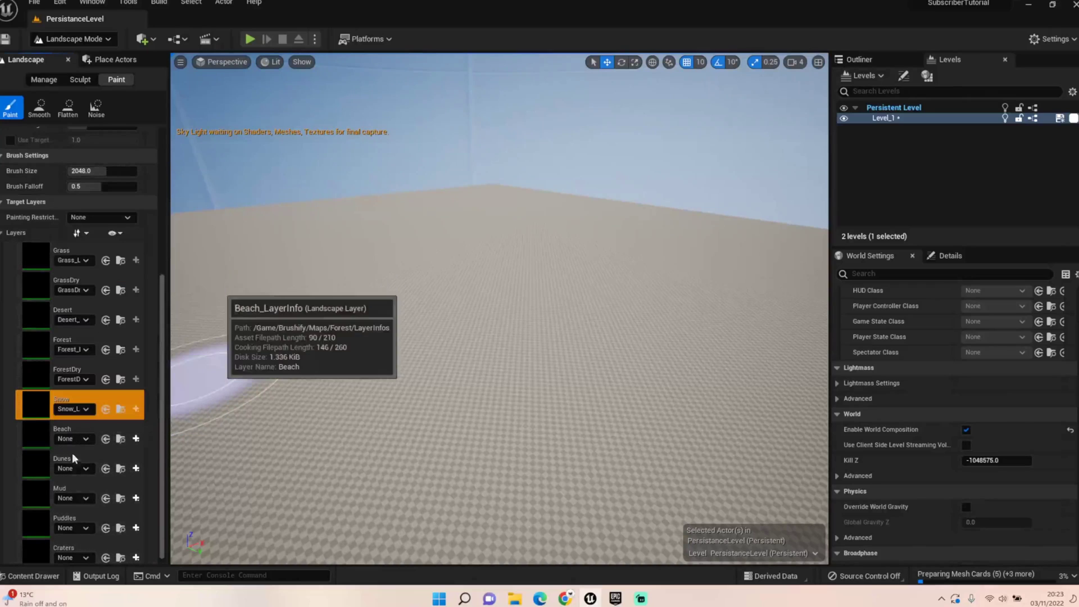
{"action": "left_click", "coordinate": [81, 439]}
{"action": "left_click", "coordinate": [80, 454]}
{"action": "left_click", "coordinate": [75, 470]}
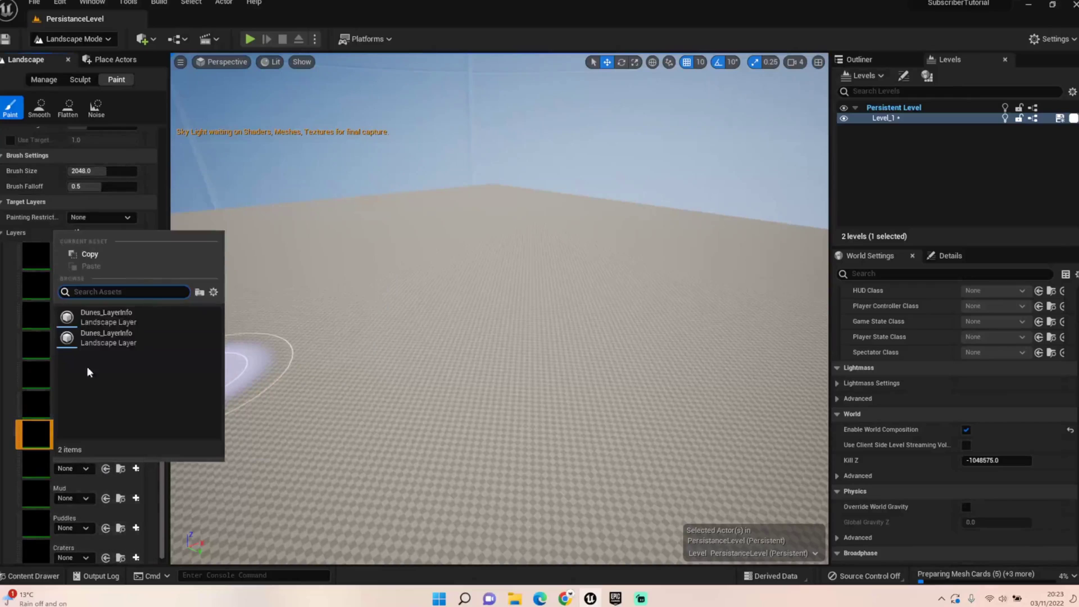
{"action": "left_click", "coordinate": [100, 315]}
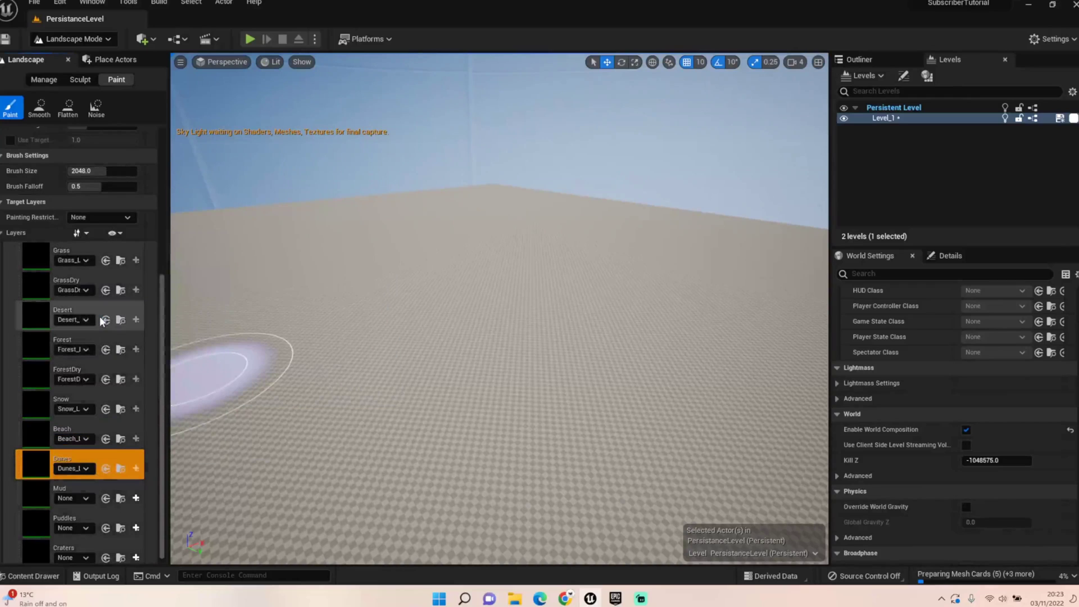
Step: Assign Mud_LayerInfo to the Mud paint layer and Puddles_LayerInfo to the Puddles paint layer
{"action": "left_click", "coordinate": [78, 497]}
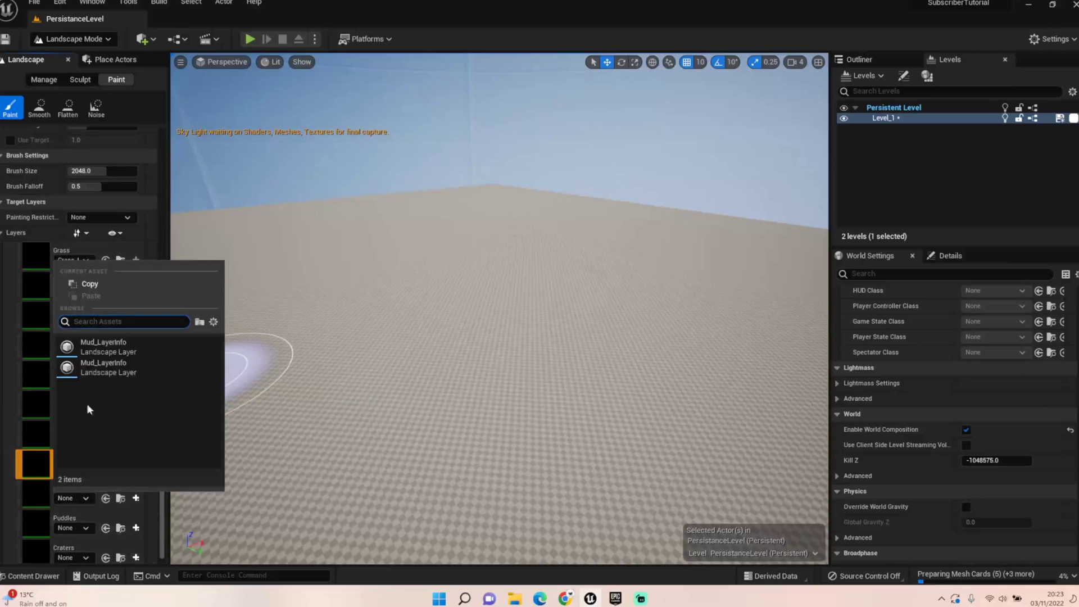
{"action": "left_click", "coordinate": [100, 342]}
{"action": "left_click", "coordinate": [76, 501]}
{"action": "left_click", "coordinate": [76, 531]}
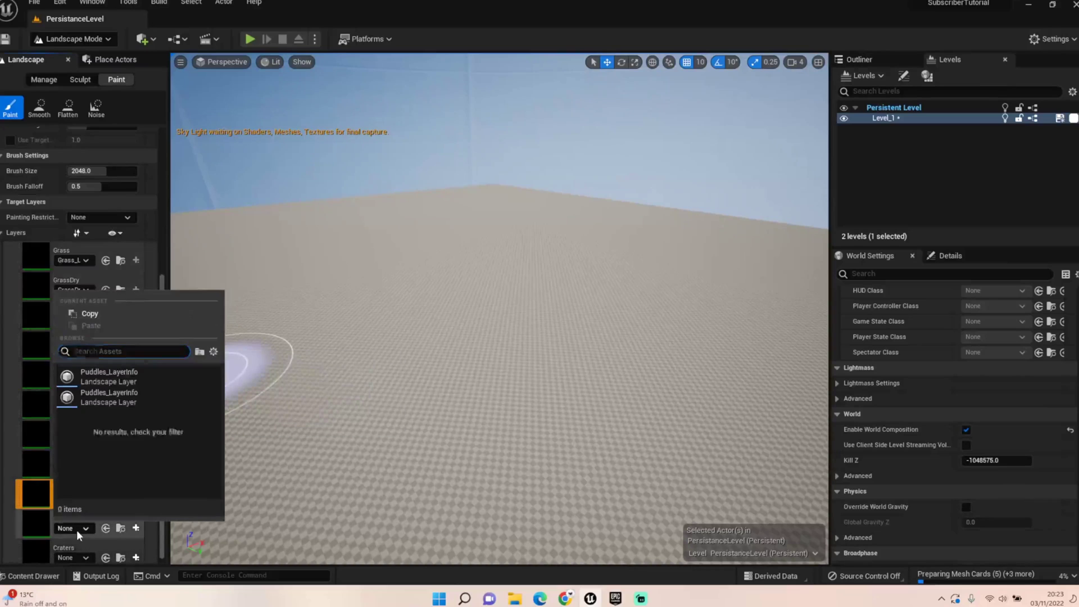
{"action": "left_click", "coordinate": [94, 391]}
Step: Assign Craters_LayerInfo to the Craters paint layer and RemoveProcedural_LayerInfo to the RemoveProcedural paint layer
{"action": "scroll", "coordinate": [85, 495], "scroll_direction": "down", "scroll_amount": 2}
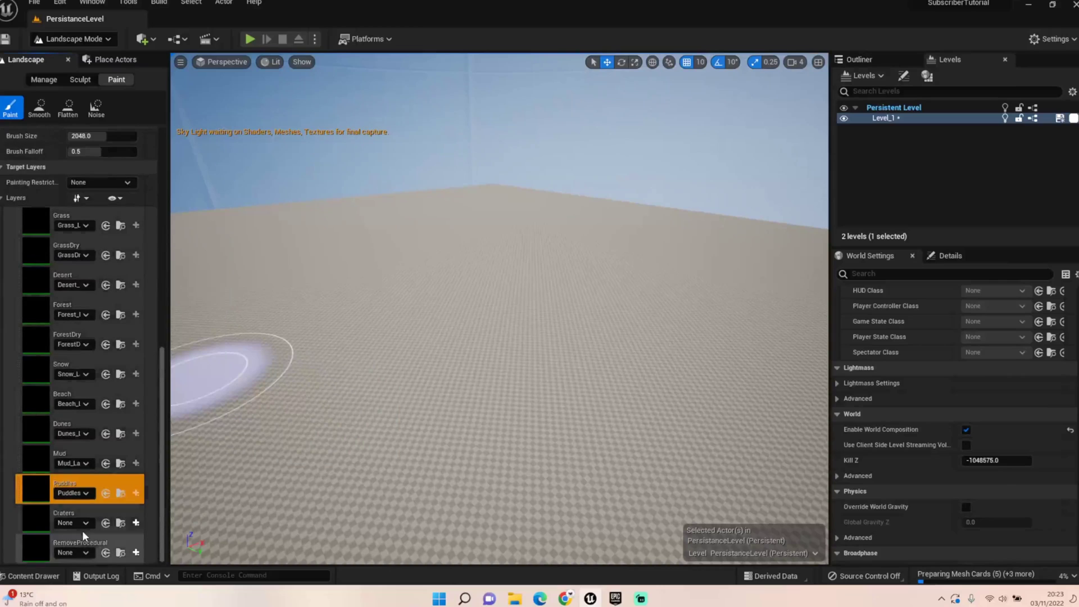
{"action": "left_click", "coordinate": [83, 518]}
{"action": "left_click", "coordinate": [94, 371]}
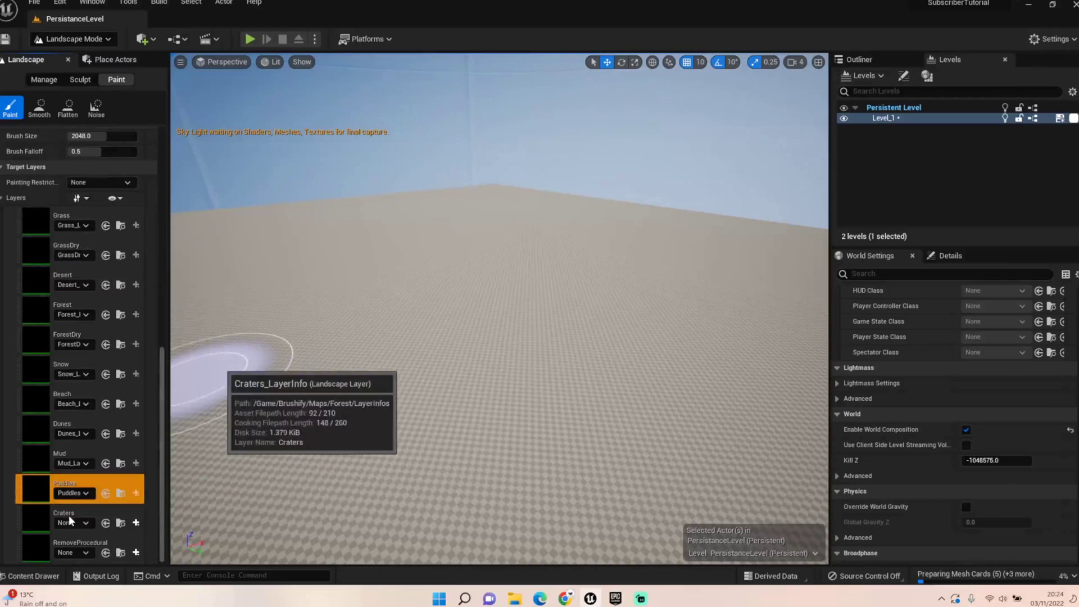
{"action": "left_click", "coordinate": [70, 550]}
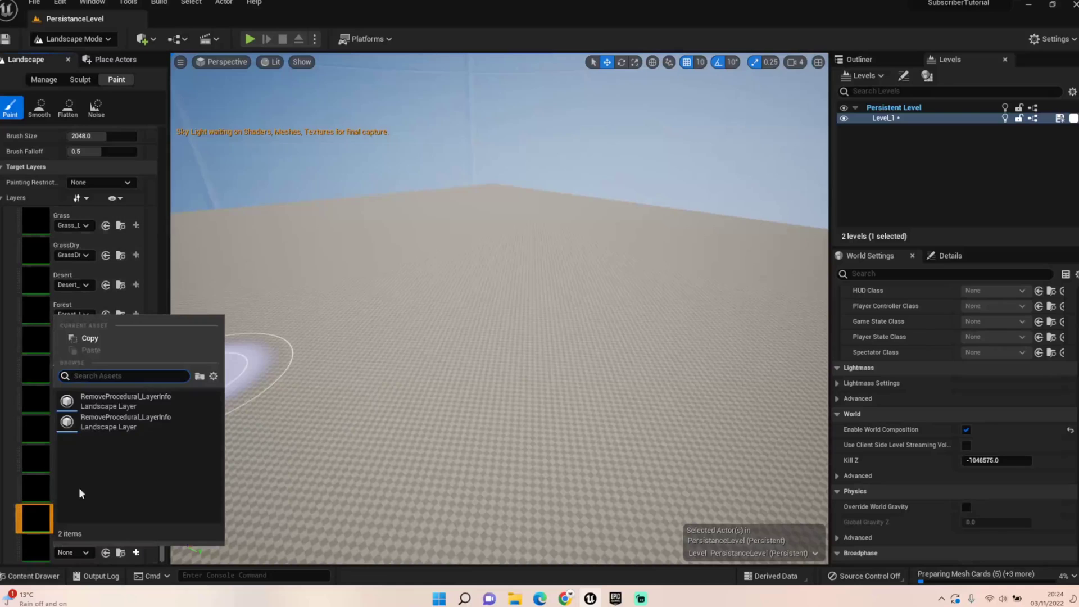
{"action": "left_click", "coordinate": [99, 396]}
{"action": "scroll", "coordinate": [90, 323], "scroll_direction": "up", "scroll_amount": 4}
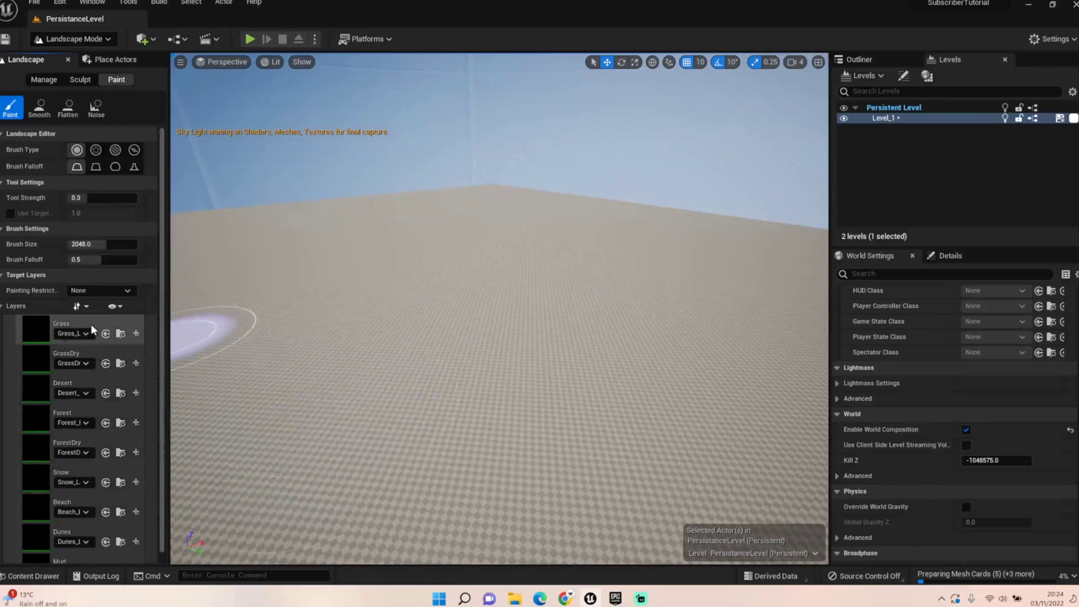
Step: Make Grass the active paint layer and return the editor to Select mode
{"action": "left_click", "coordinate": [48, 329]}
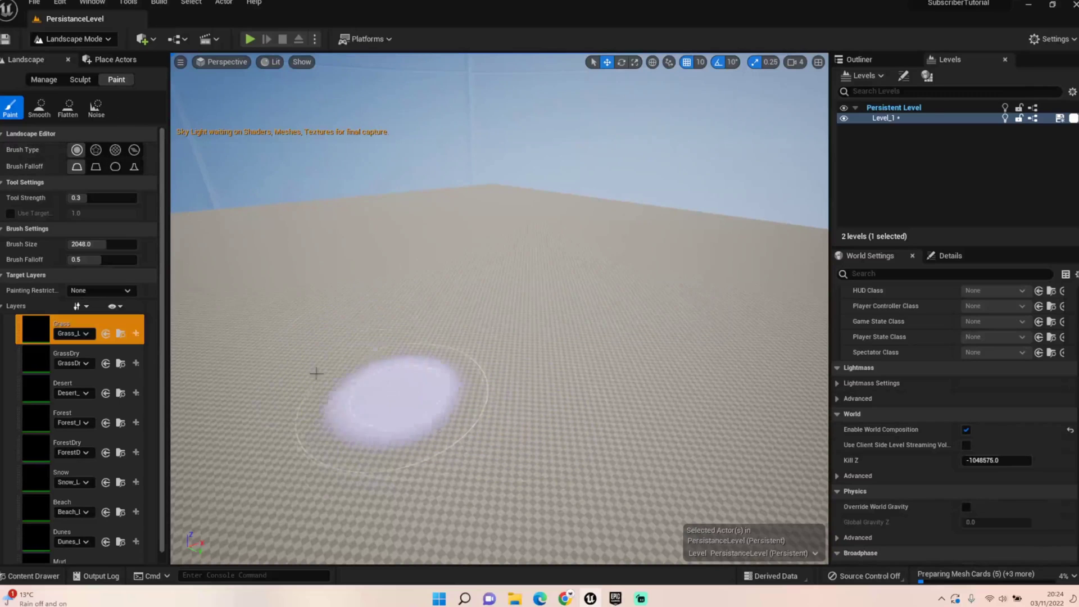
{"action": "right_click_drag", "start_coordinate": [724, 403], "coordinate": [641, 403]}
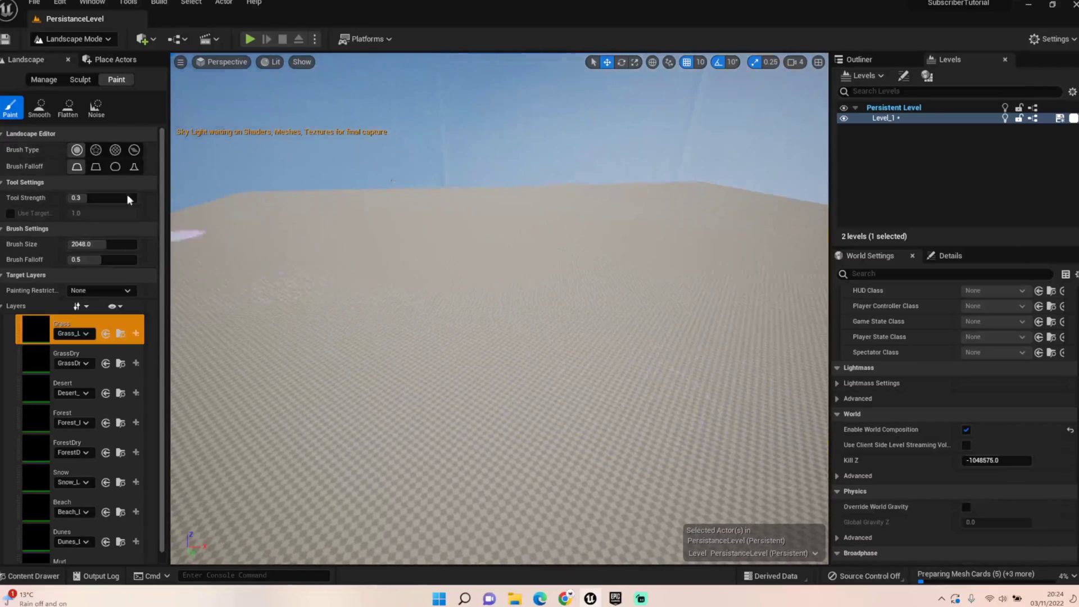
{"action": "key", "text": "shift+1"}
{"action": "right_click_drag", "start_coordinate": [499, 307], "coordinate": [399, 272]}
{"action": "right_click_drag", "start_coordinate": [522, 269], "coordinate": [325, 185]}
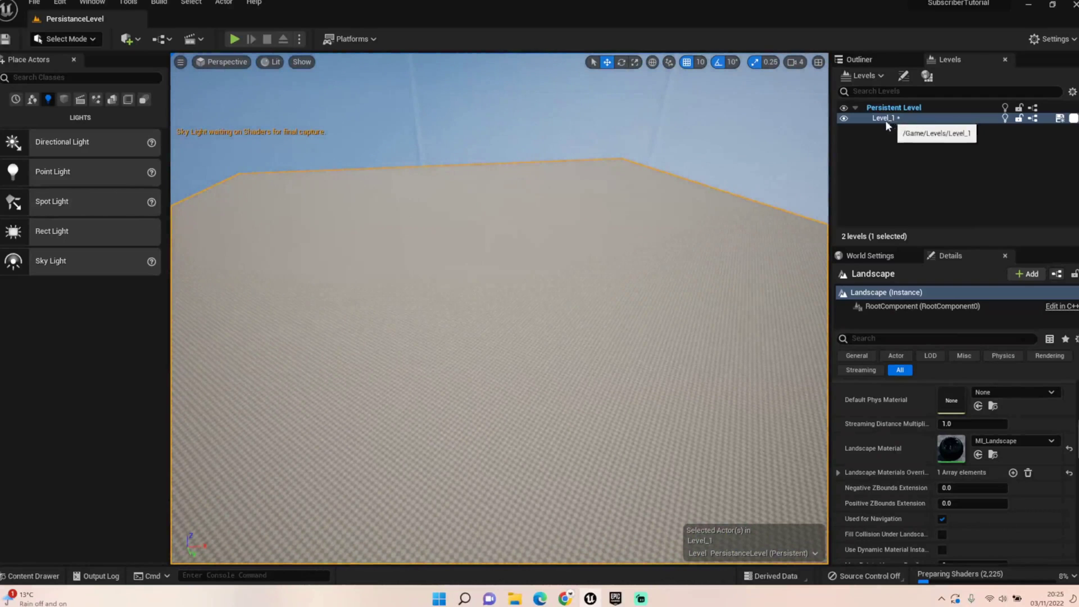
Step: Duplicate Level_1 in the Levels folder, keeping the suggested name
{"action": "left_click", "coordinate": [26, 575]}
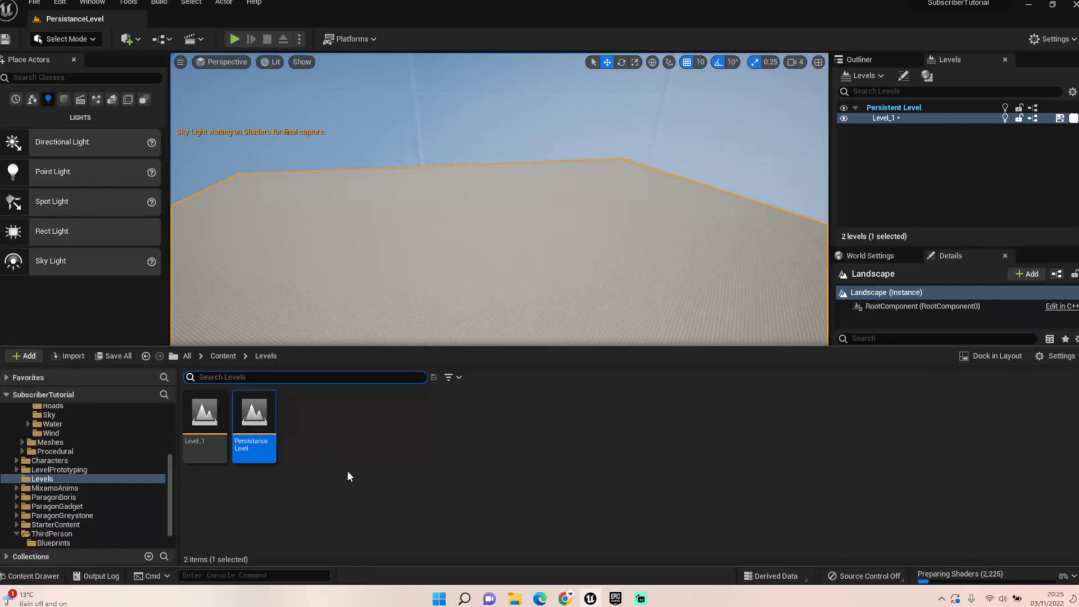
{"action": "left_click", "coordinate": [214, 430]}
{"action": "right_click", "coordinate": [214, 430]}
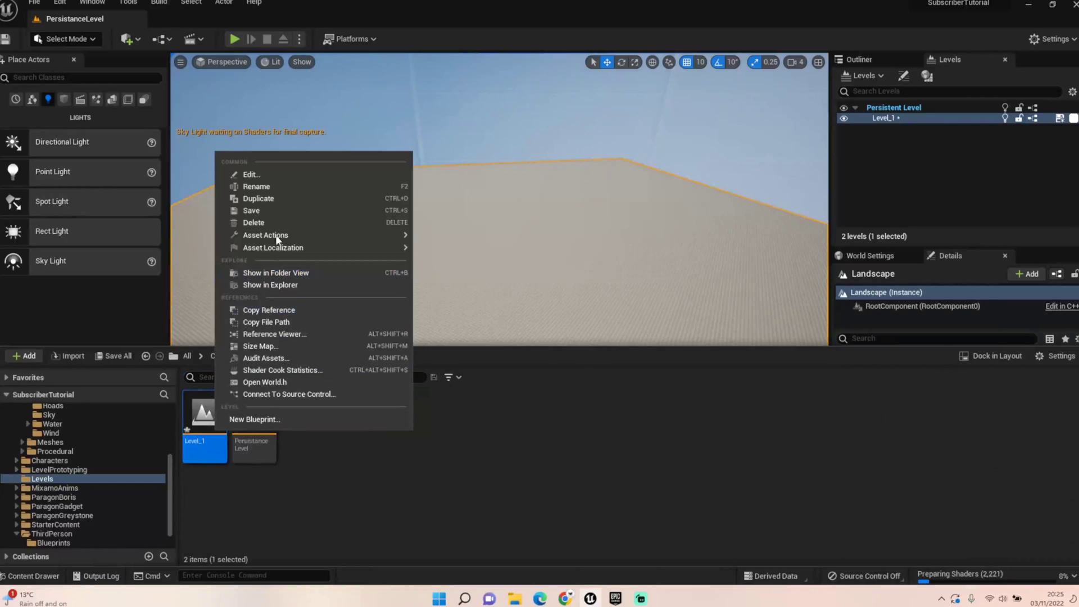
{"action": "left_click", "coordinate": [275, 198]}
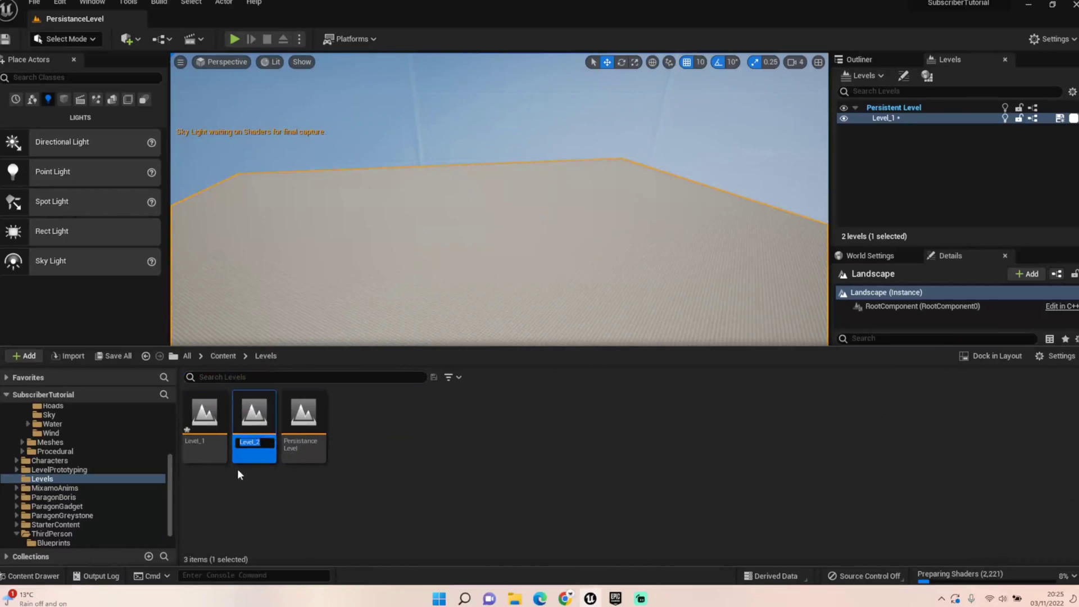
{"action": "key", "text": "Return"}
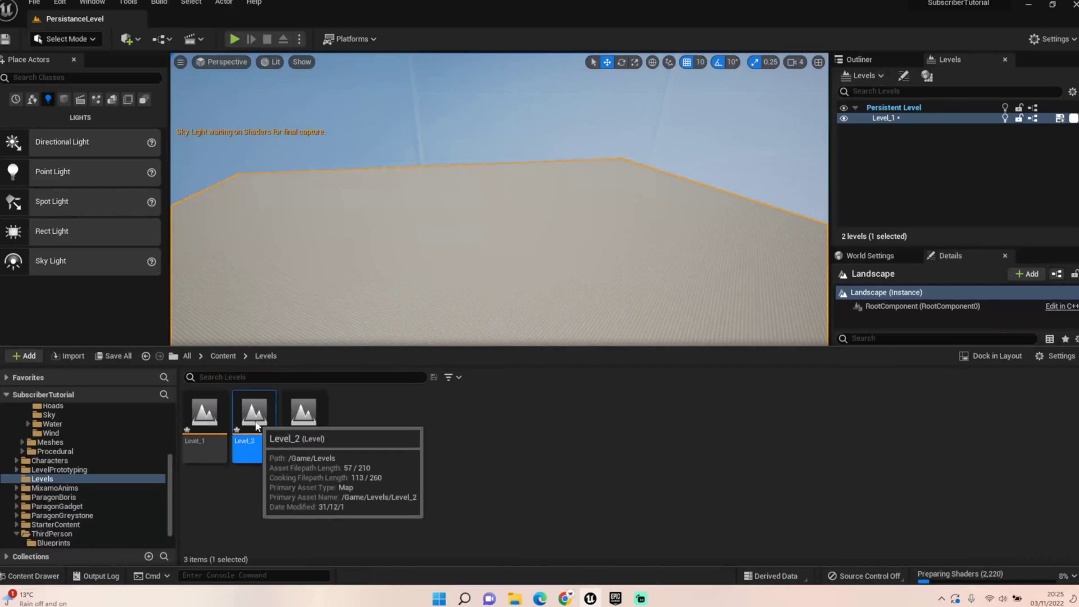
Step: Duplicate Level_2 and the copy made from it in the Levels folder, keeping the suggested names
{"action": "right_click", "coordinate": [254, 427]}
{"action": "left_click", "coordinate": [319, 191]}
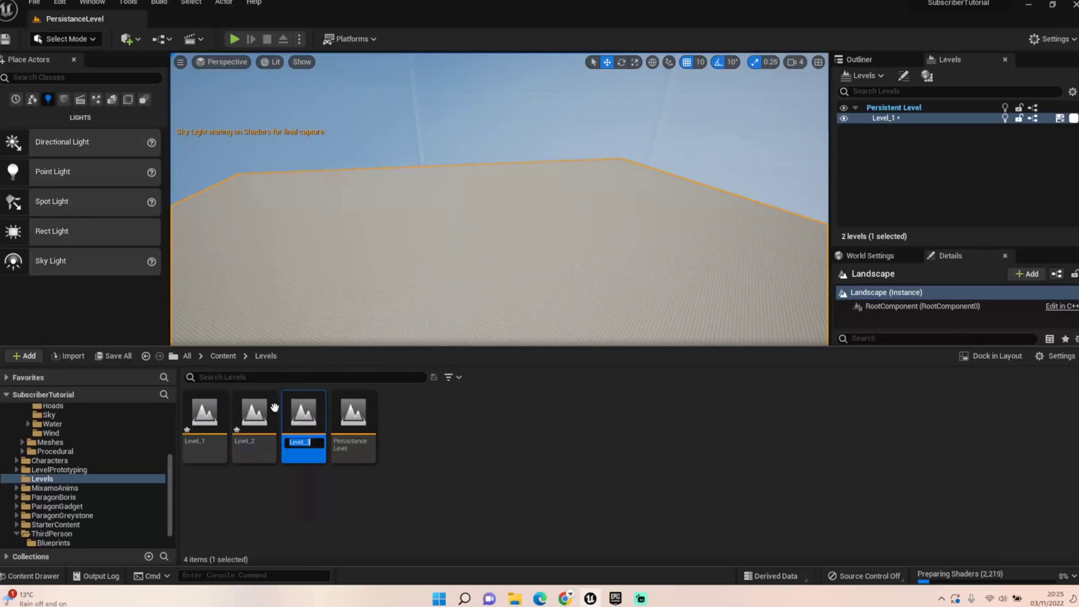
{"action": "right_click", "coordinate": [307, 423]}
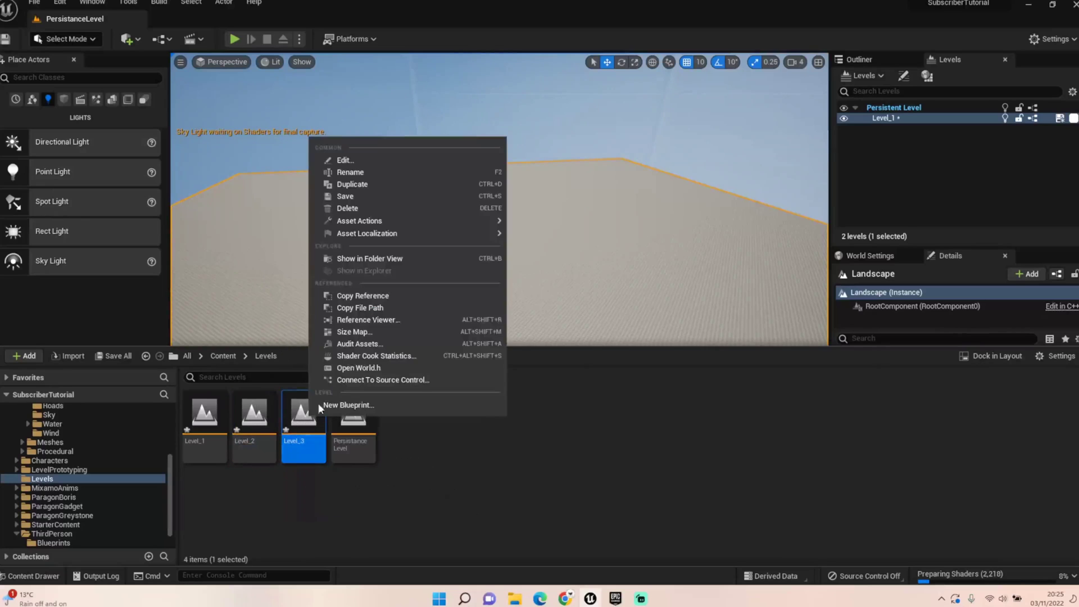
{"action": "left_click", "coordinate": [372, 187]}
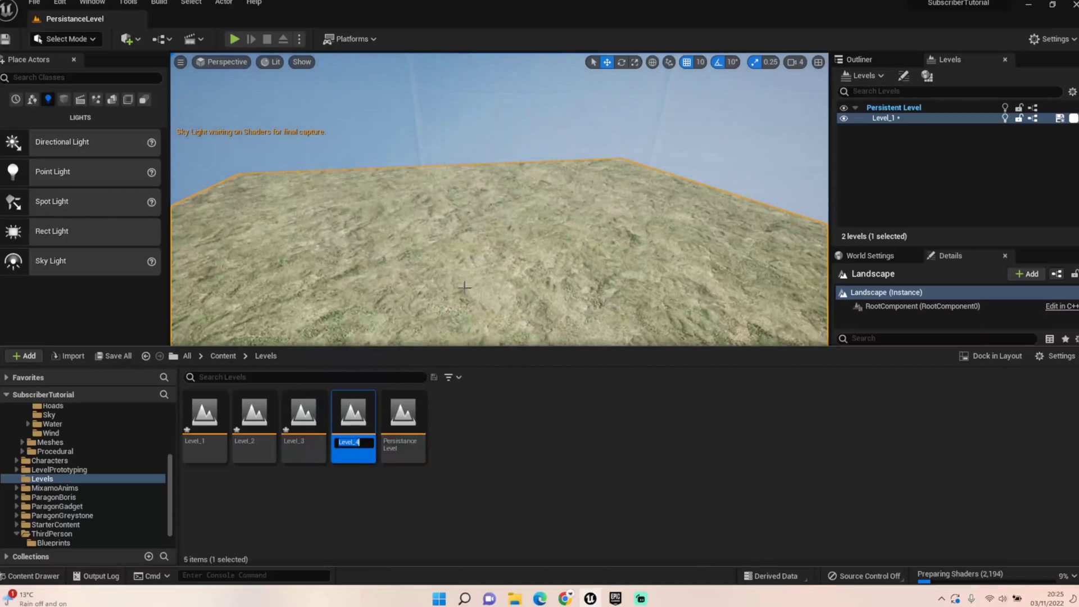
{"action": "left_click", "coordinate": [506, 318]}
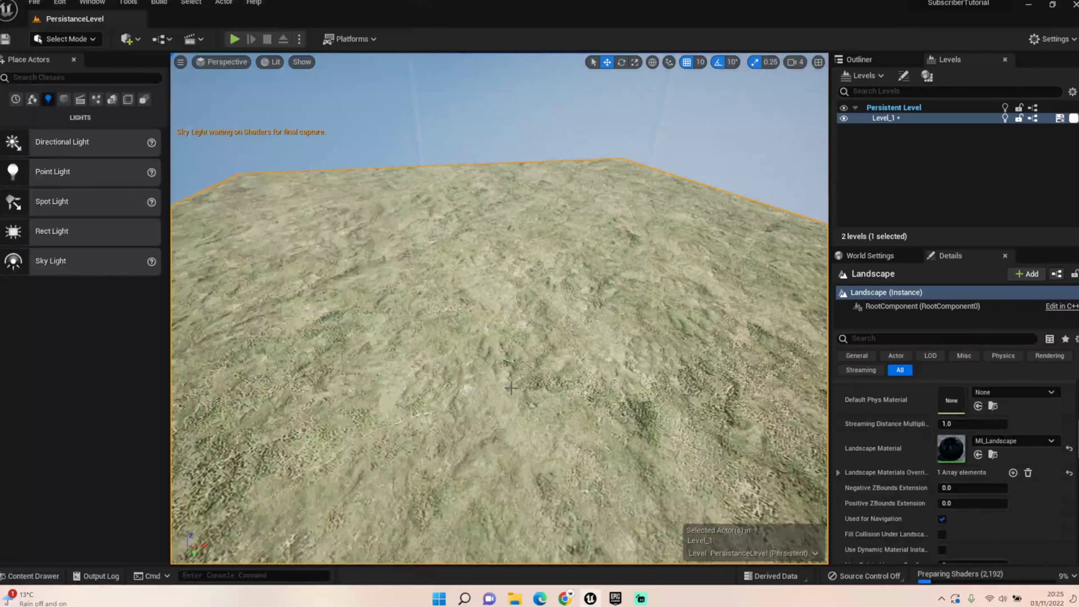
Step: Look over the landscape surface and save Level_1 through Level_4 with Save All
{"action": "right_click_drag", "start_coordinate": [549, 409], "coordinate": [733, 387]}
{"action": "right_click_drag", "start_coordinate": [458, 351], "coordinate": [563, 294]}
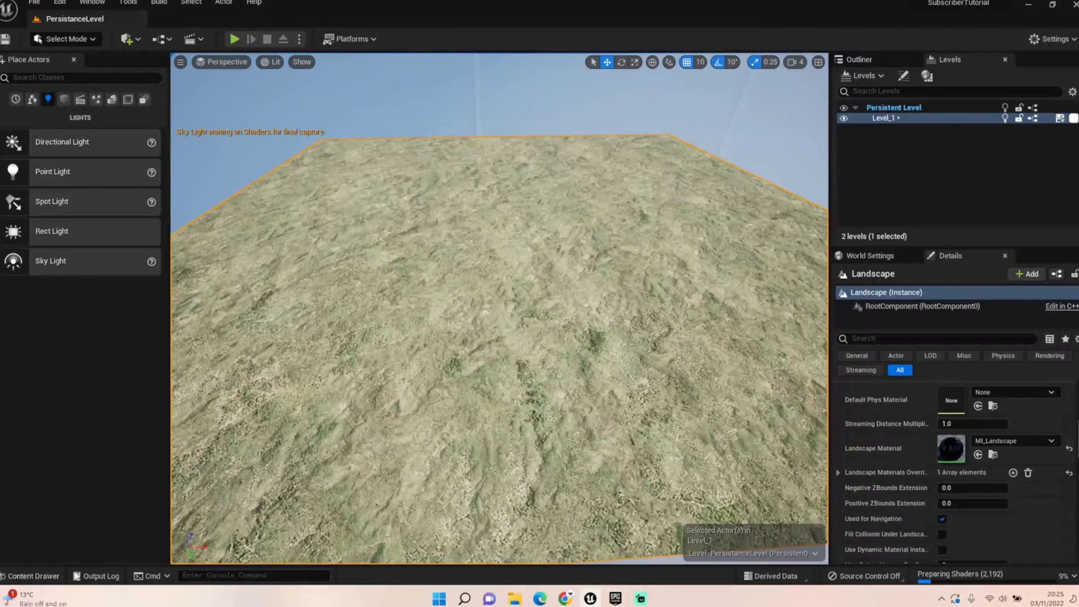
{"action": "left_click", "coordinate": [29, 576]}
{"action": "left_click", "coordinate": [111, 356]}
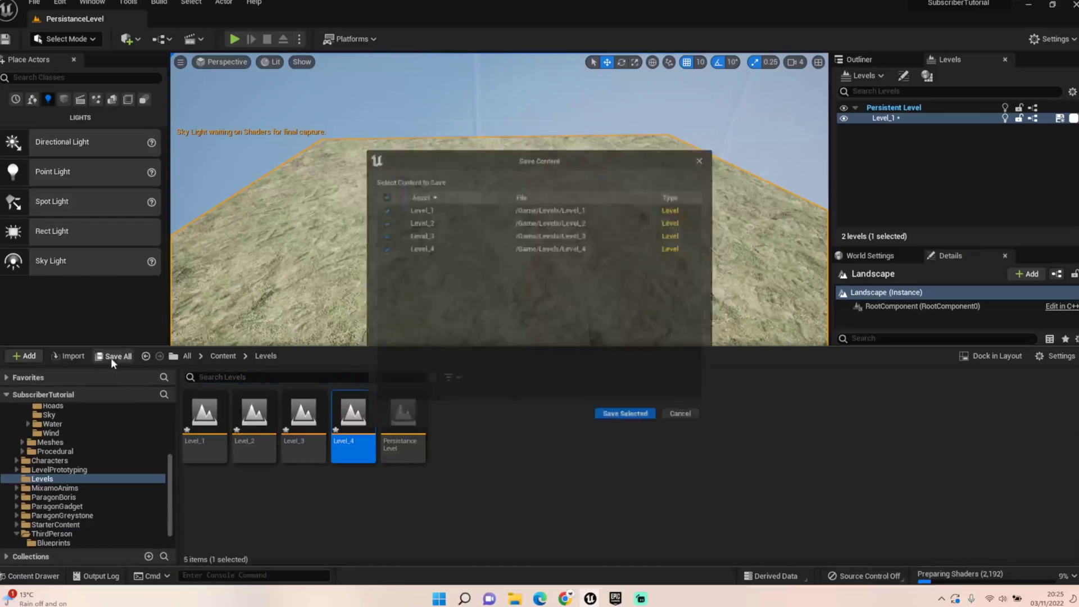
{"action": "left_click", "coordinate": [626, 422]}
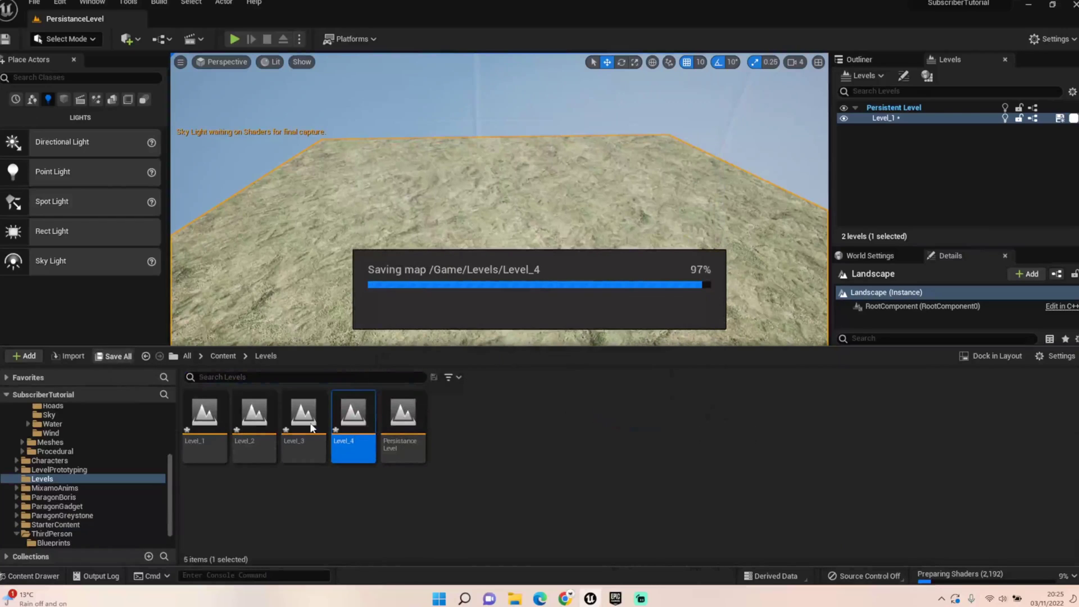
Step: Reopen PersistanceLevel from the Levels folder and load Level_1 into it
{"action": "left_click", "coordinate": [396, 413]}
{"action": "double_click", "coordinate": [396, 413]}
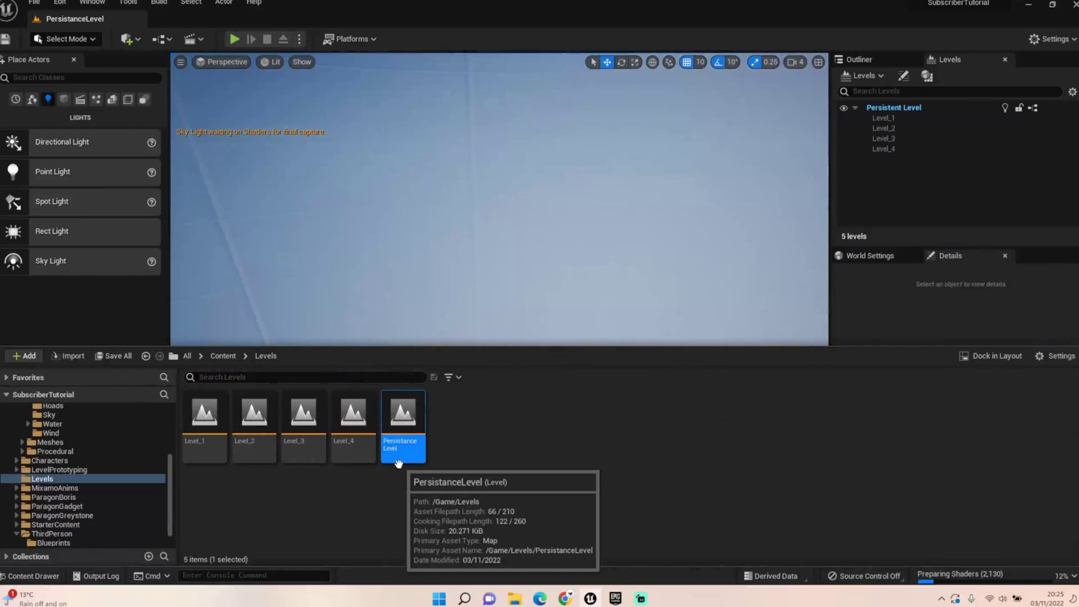
{"action": "right_click_drag", "start_coordinate": [478, 264], "coordinate": [258, 360]}
{"action": "right_click_drag", "start_coordinate": [452, 249], "coordinate": [453, 250]}
{"action": "left_click", "coordinate": [916, 118]}
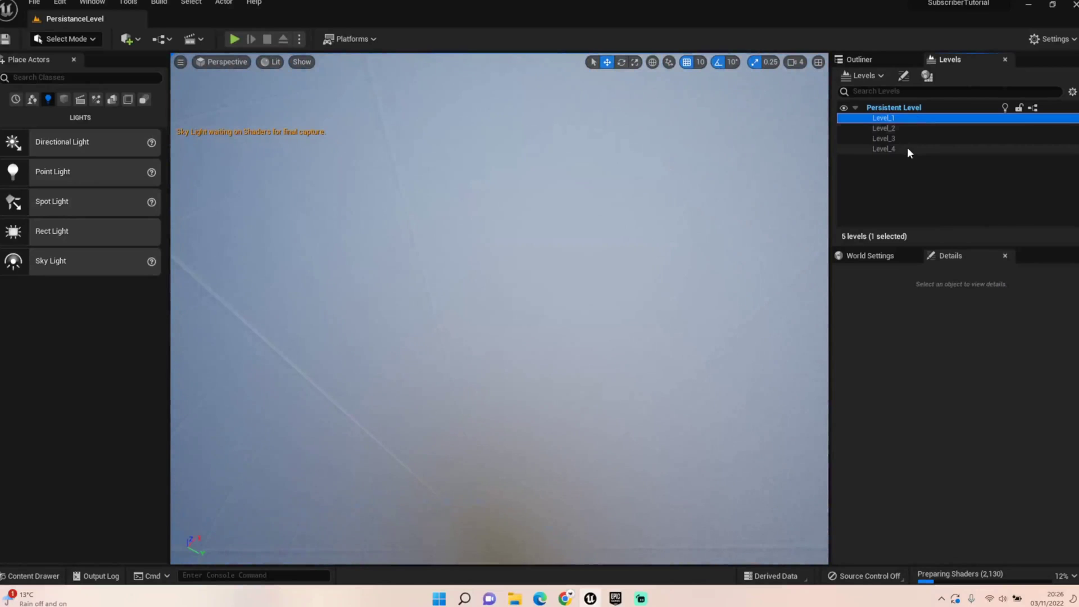
{"action": "right_click", "coordinate": [899, 116]}
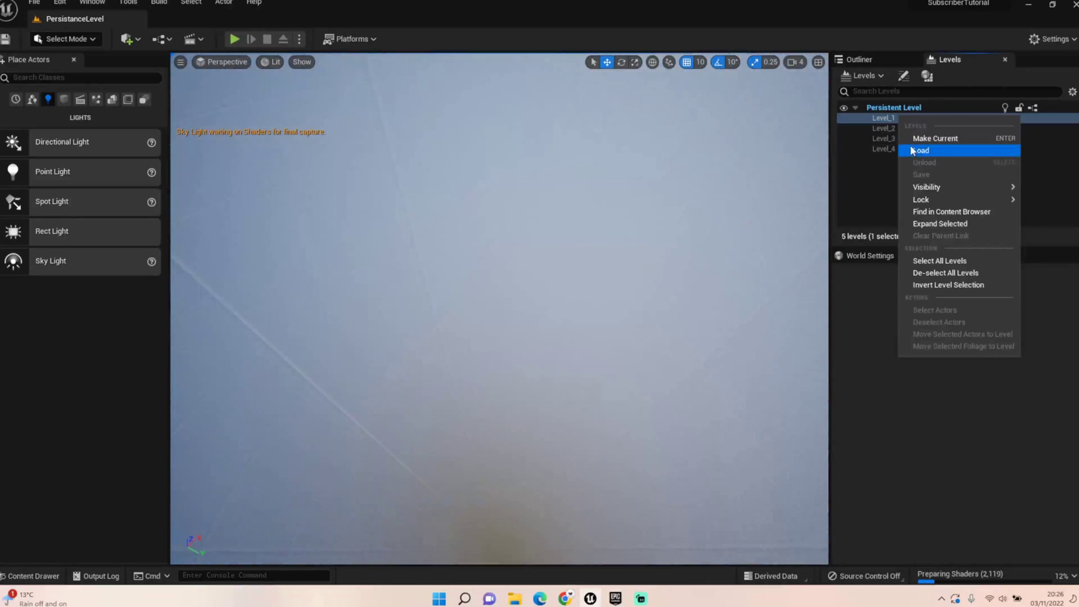
{"action": "left_click", "coordinate": [912, 150]}
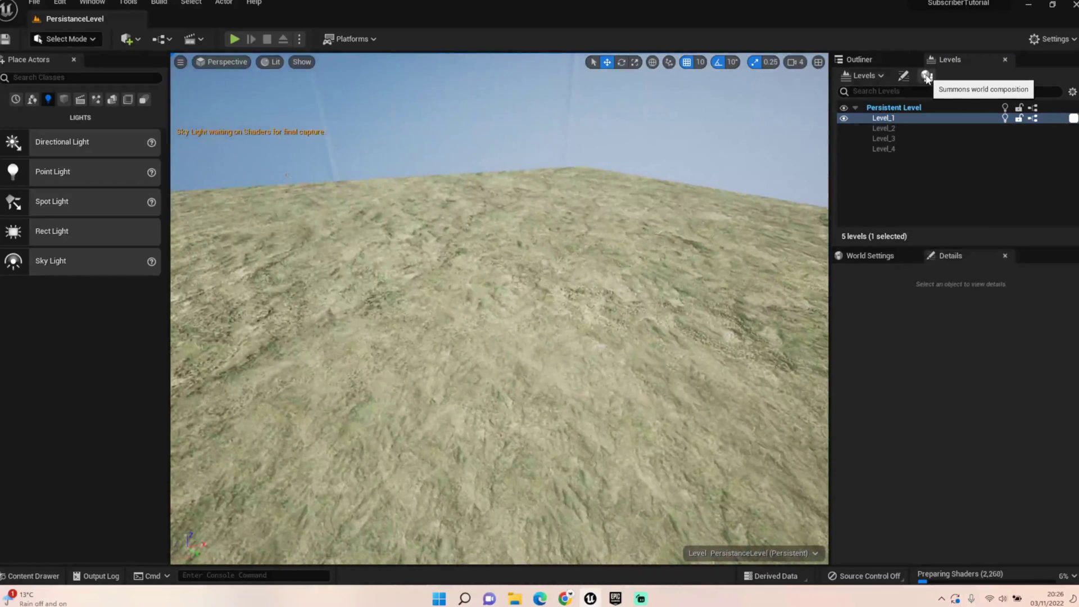
Step: Open World Composition and move the Level_1 tile up and left so its lower-right corner meets the world origin
{"action": "left_click", "coordinate": [926, 77]}
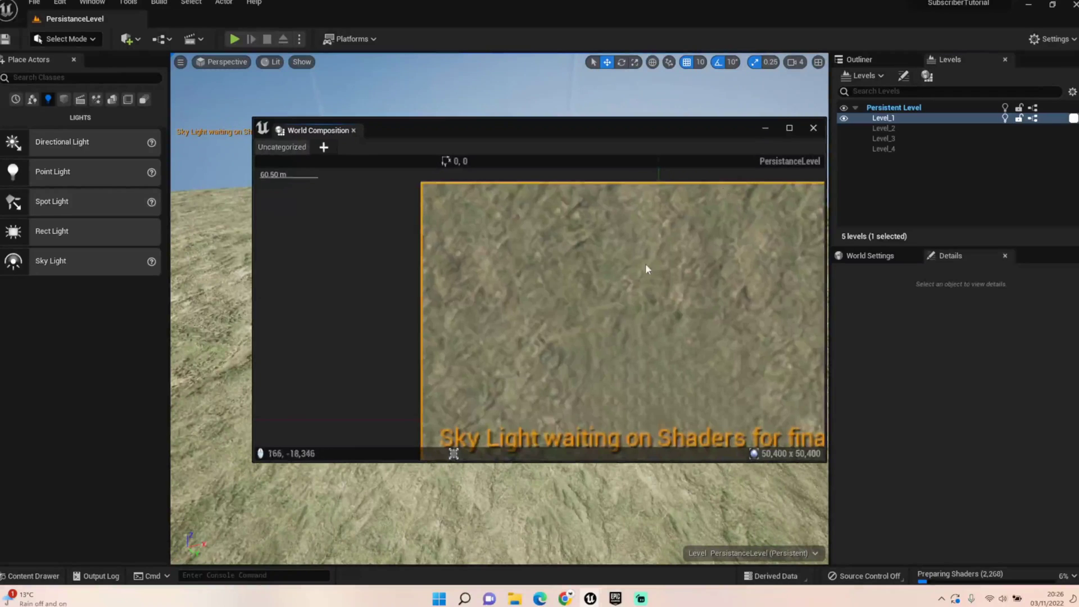
{"action": "scroll", "coordinate": [649, 261], "scroll_direction": "down", "scroll_amount": 3}
{"action": "right_click_drag", "start_coordinate": [444, 273], "coordinate": [350, 281]}
{"action": "scroll", "coordinate": [446, 265], "scroll_direction": "down", "scroll_amount": 1}
{"action": "left_click_drag", "start_coordinate": [537, 369], "coordinate": [445, 259]}
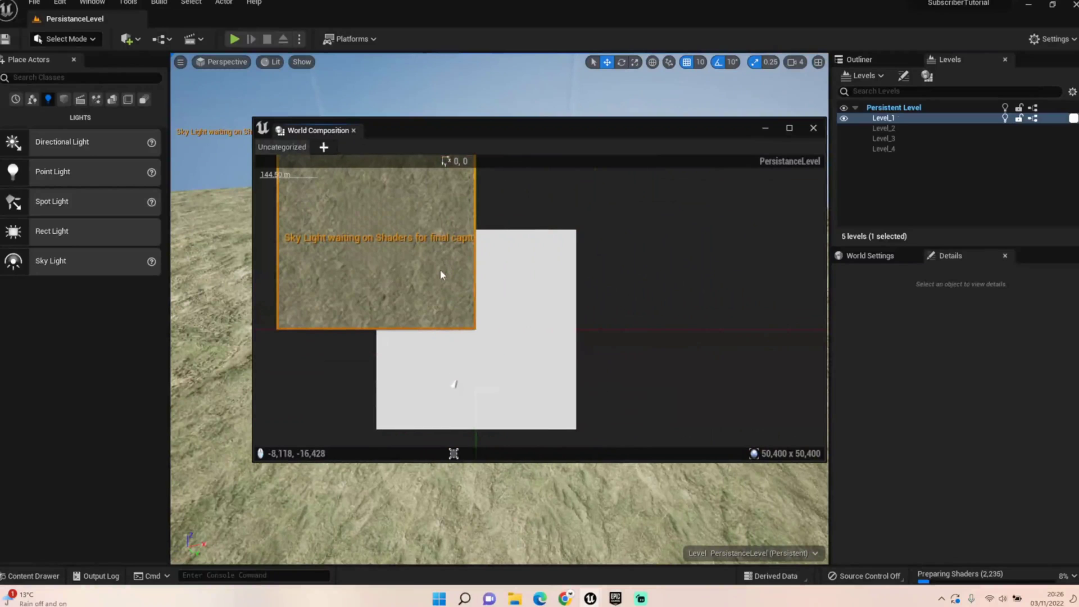
Step: Add an adjacent landscape level on the +X side of Level_1, saving it over Level_2 in the Levels folder
{"action": "right_click", "coordinate": [433, 272]}
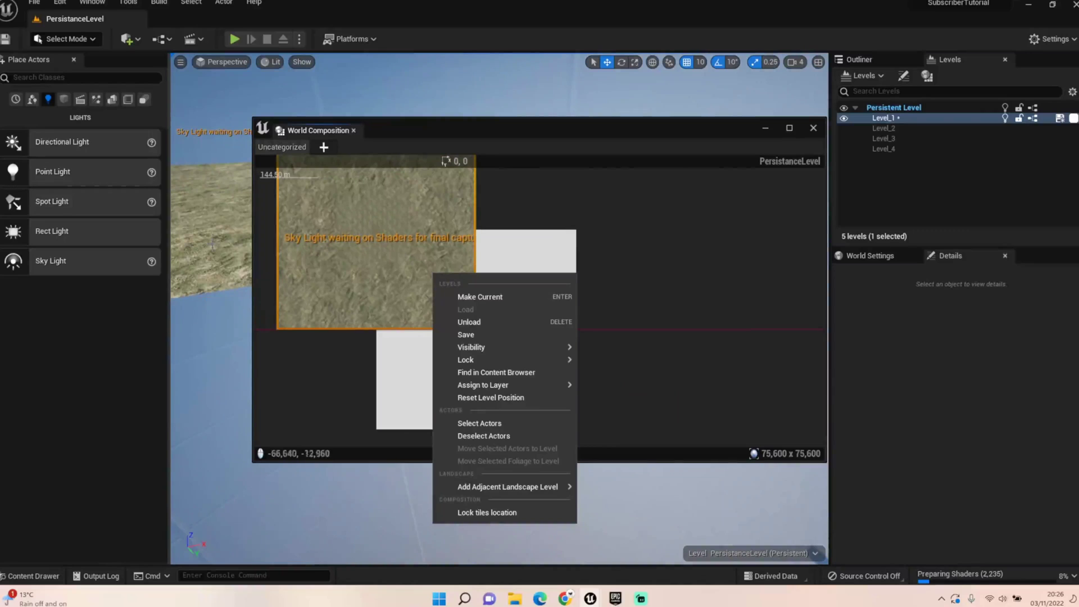
{"action": "mouse_move", "coordinate": [491, 352]}
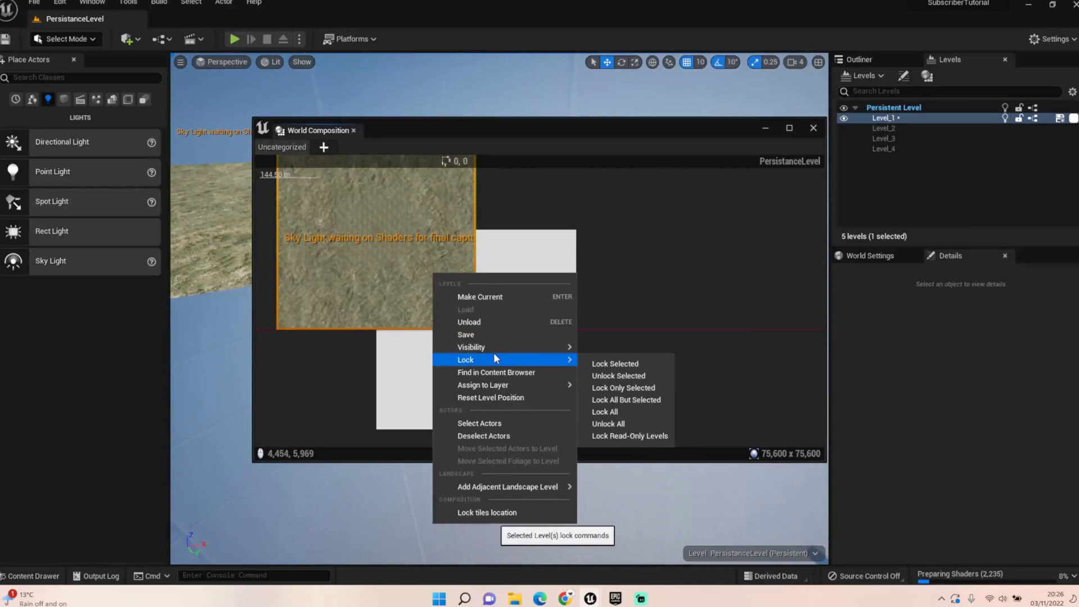
{"action": "mouse_move", "coordinate": [514, 494]}
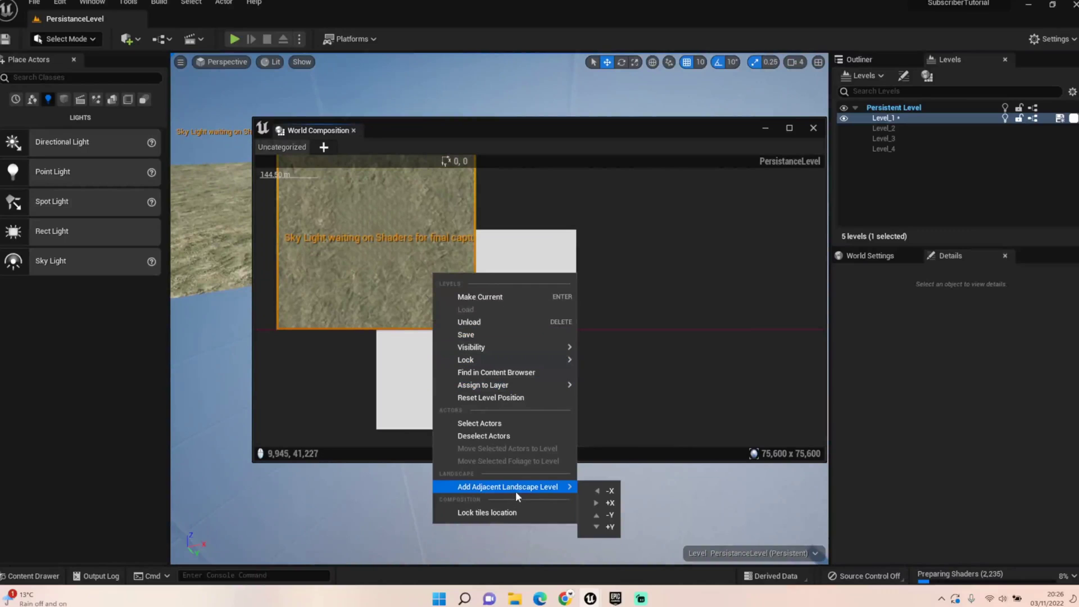
{"action": "left_click", "coordinate": [593, 504]}
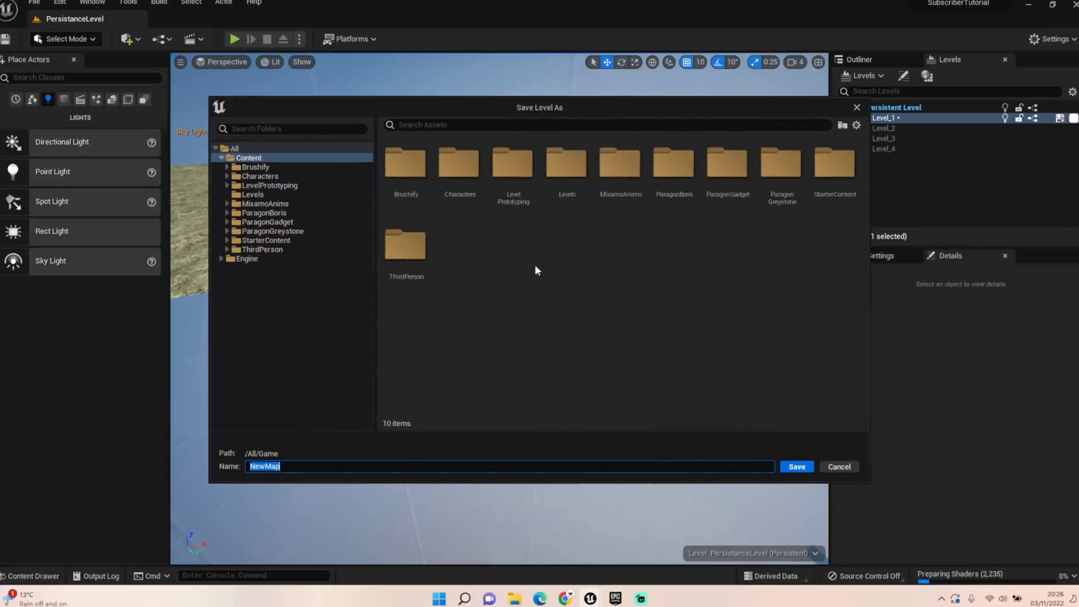
{"action": "double_click", "coordinate": [566, 163]}
{"action": "left_click", "coordinate": [458, 169]}
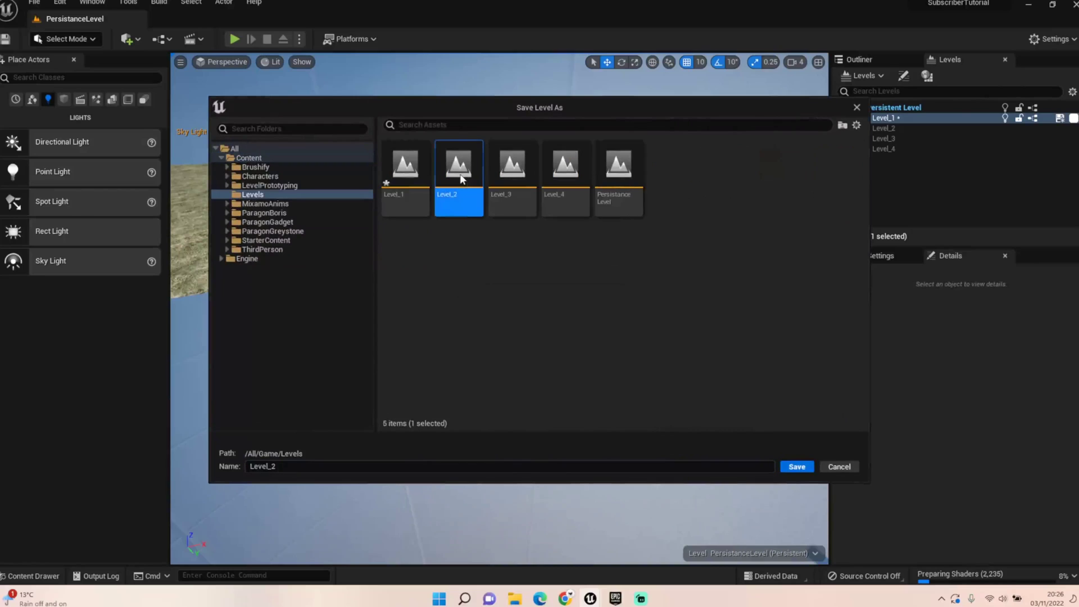
{"action": "double_click", "coordinate": [461, 175]}
{"action": "left_click", "coordinate": [576, 316]}
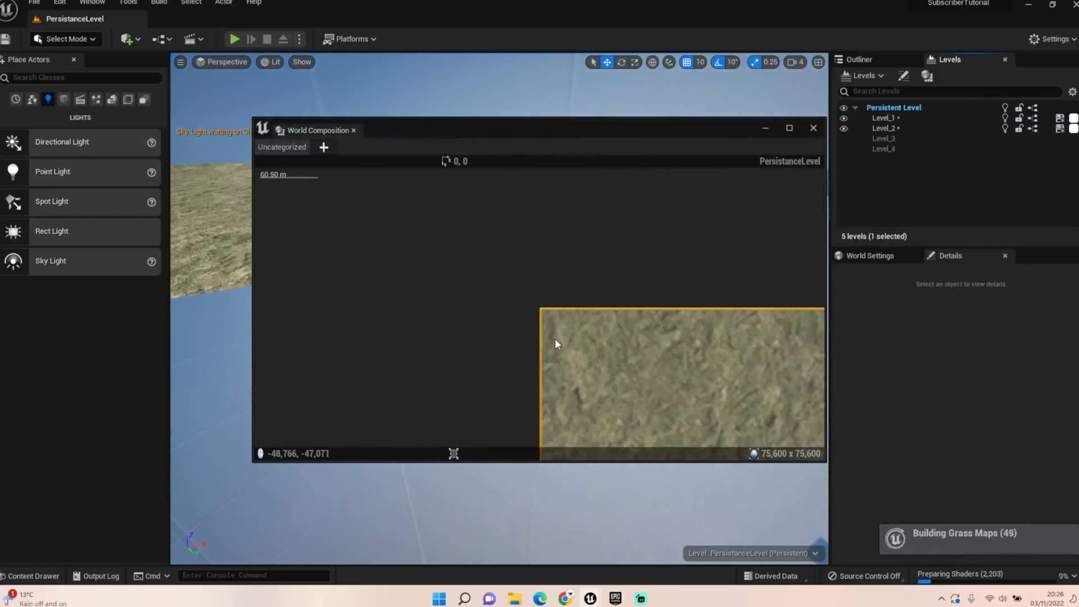
Step: Add an adjacent landscape level on the +Y side of Level_1, saving it over Level_3
{"action": "scroll", "coordinate": [567, 337], "scroll_direction": "down", "scroll_amount": 7}
{"action": "right_click_drag", "start_coordinate": [421, 323], "coordinate": [265, 155]}
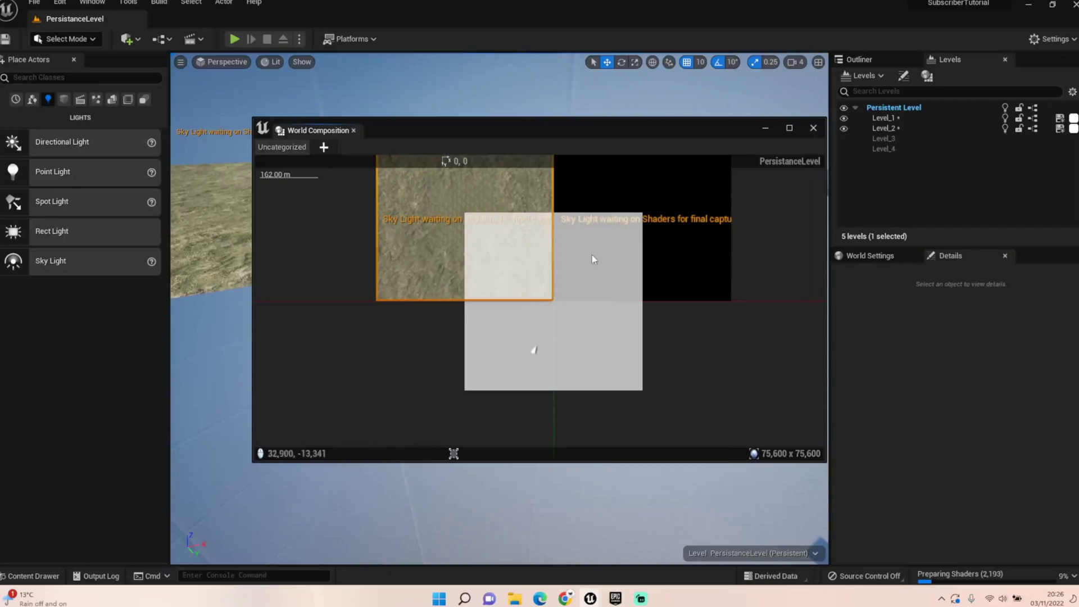
{"action": "right_click", "coordinate": [411, 248]}
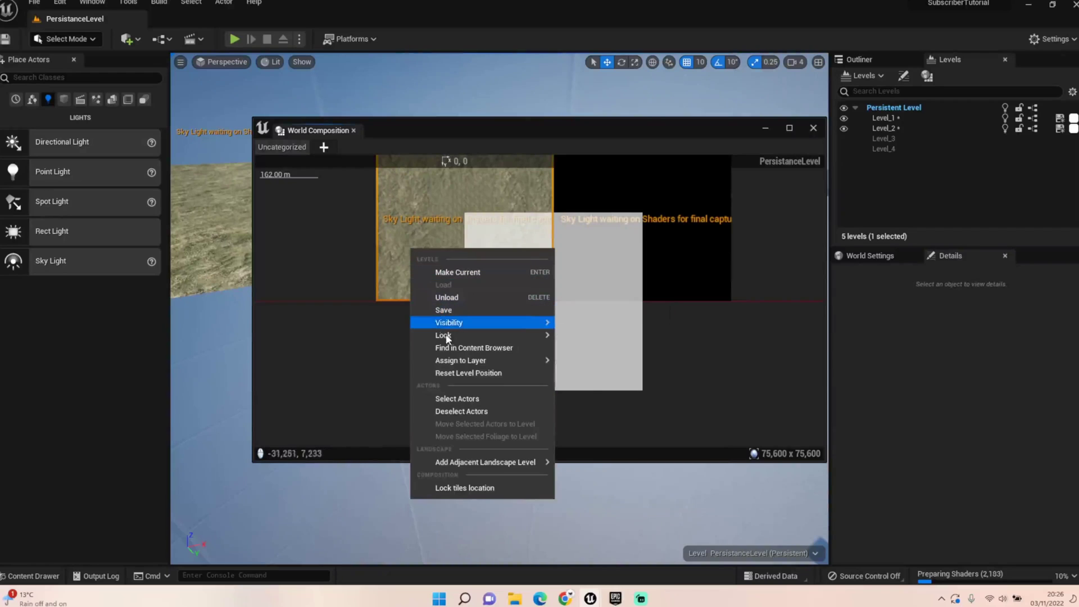
{"action": "mouse_move", "coordinate": [494, 463]}
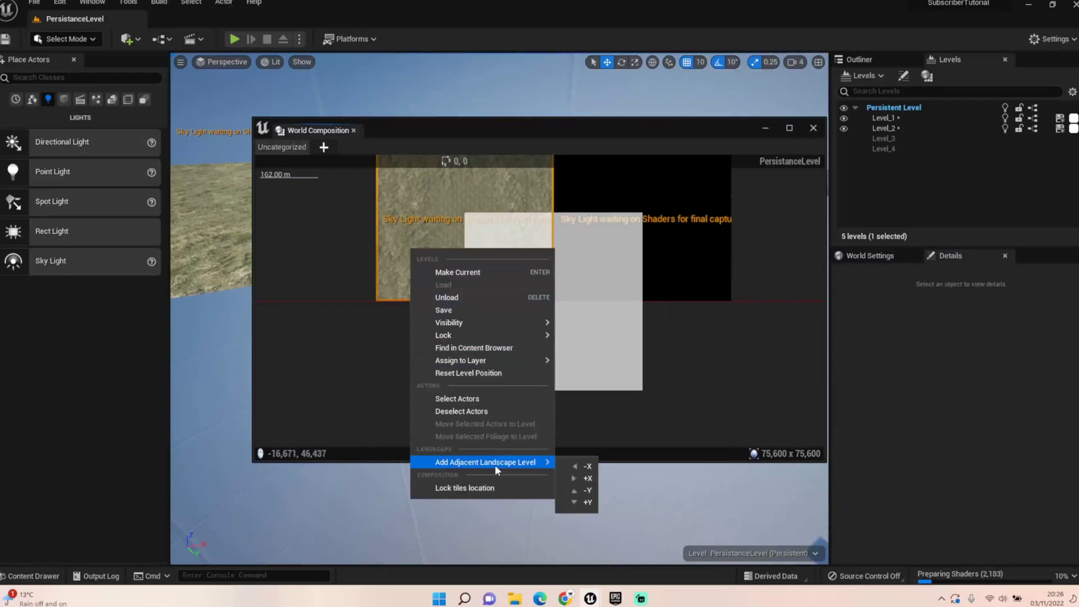
{"action": "left_click", "coordinate": [582, 479]}
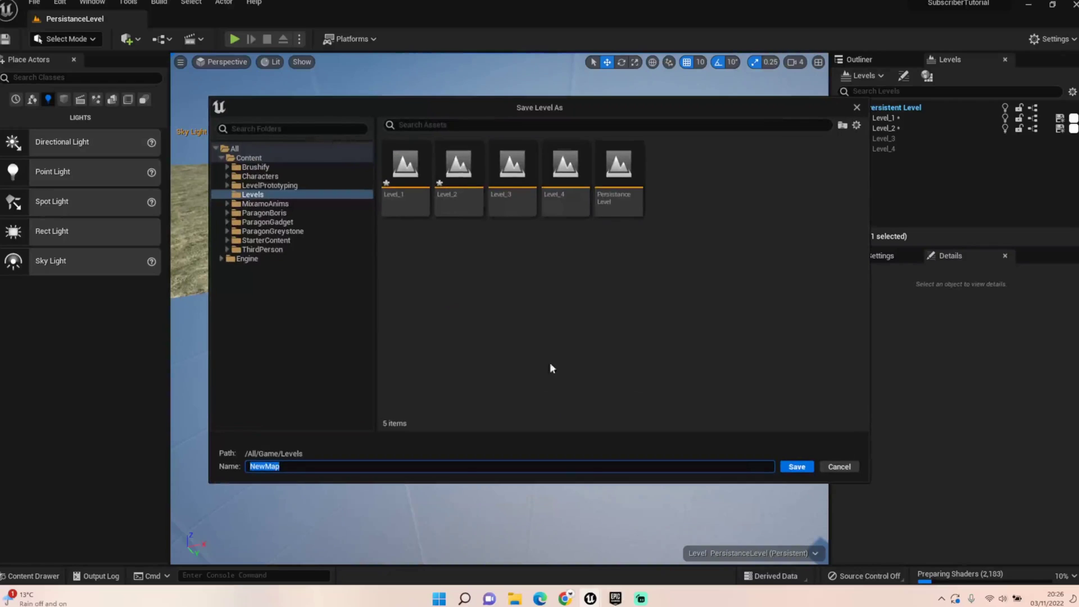
{"action": "double_click", "coordinate": [507, 181]}
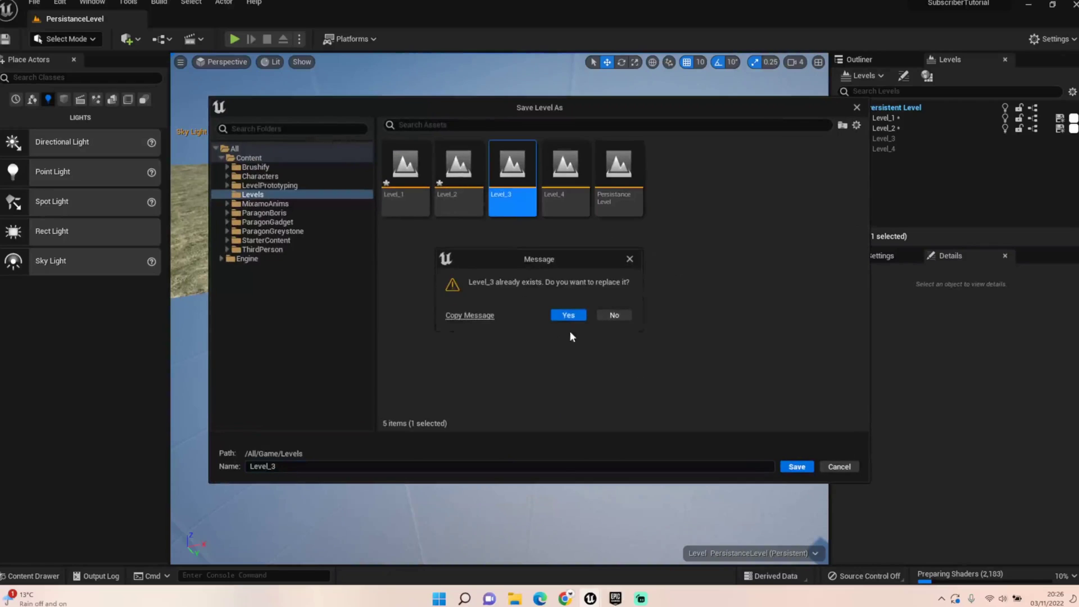
{"action": "left_click", "coordinate": [568, 316]}
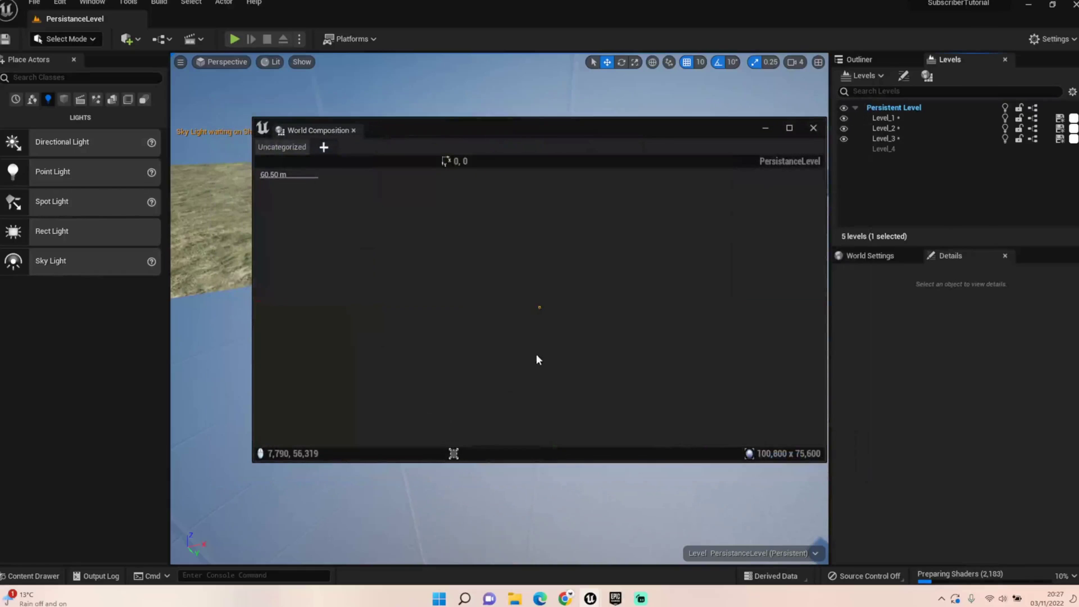
Step: Add an adjacent landscape level on the +X side of Level_3, saving it over Level_4
{"action": "scroll", "coordinate": [543, 359], "scroll_direction": "down", "scroll_amount": 5}
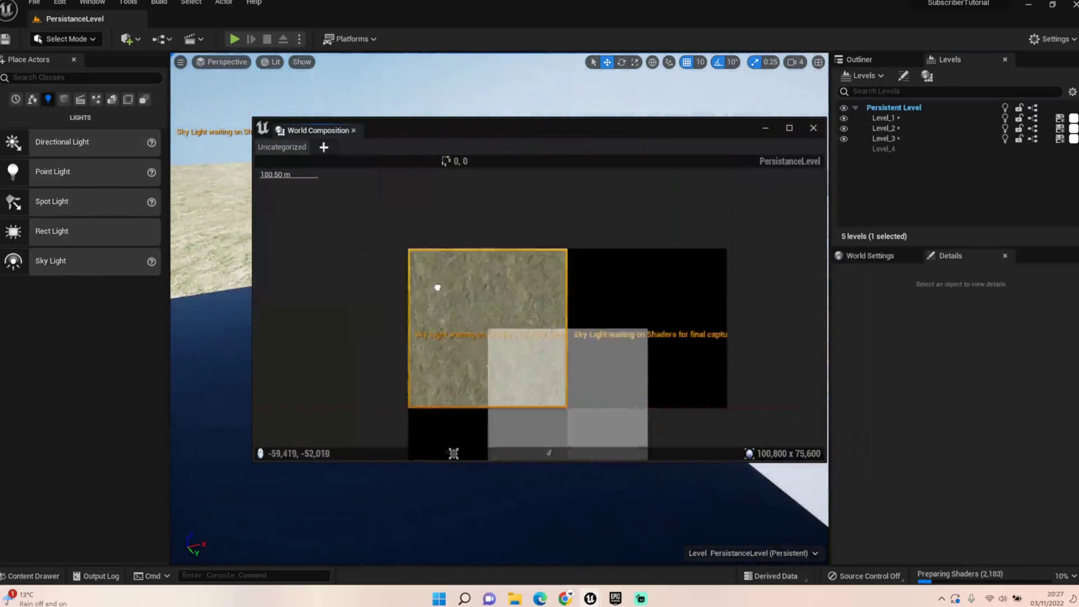
{"action": "right_click", "coordinate": [399, 405]}
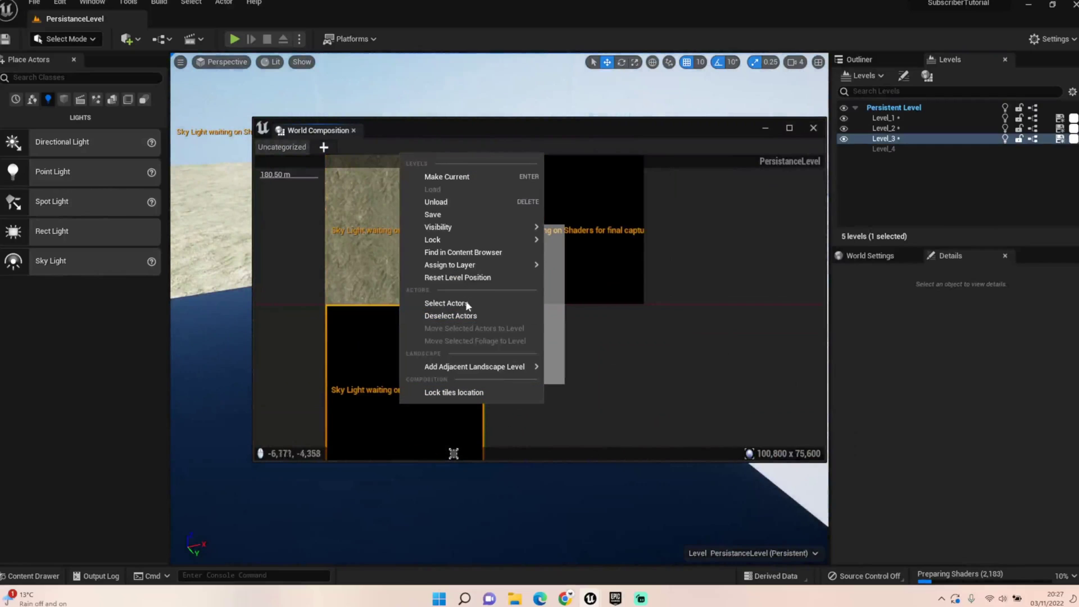
{"action": "mouse_move", "coordinate": [469, 367]}
{"action": "left_click", "coordinate": [561, 376]}
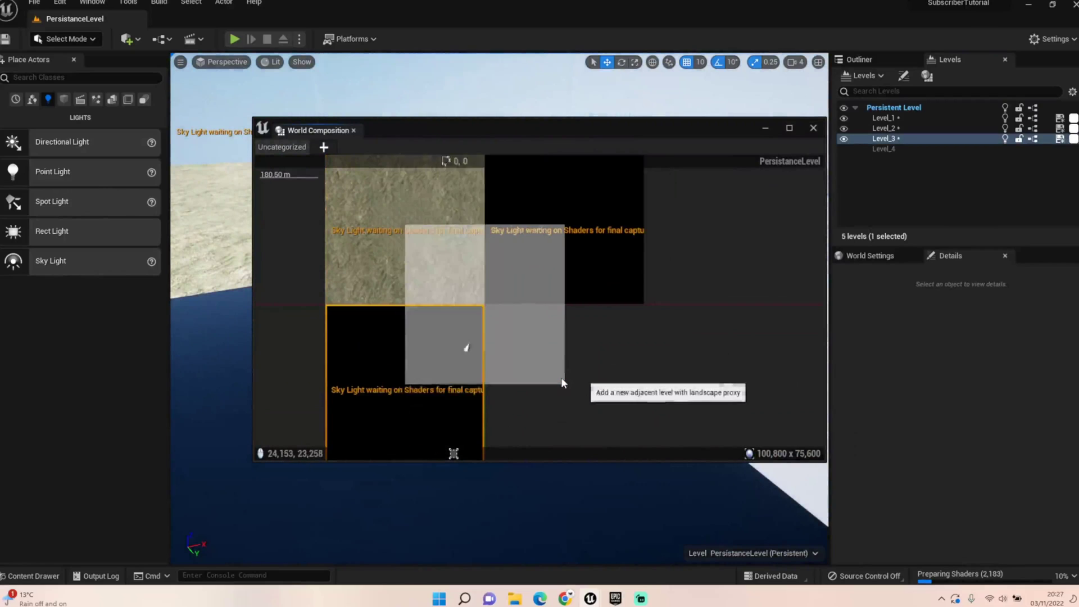
{"action": "double_click", "coordinate": [565, 169]}
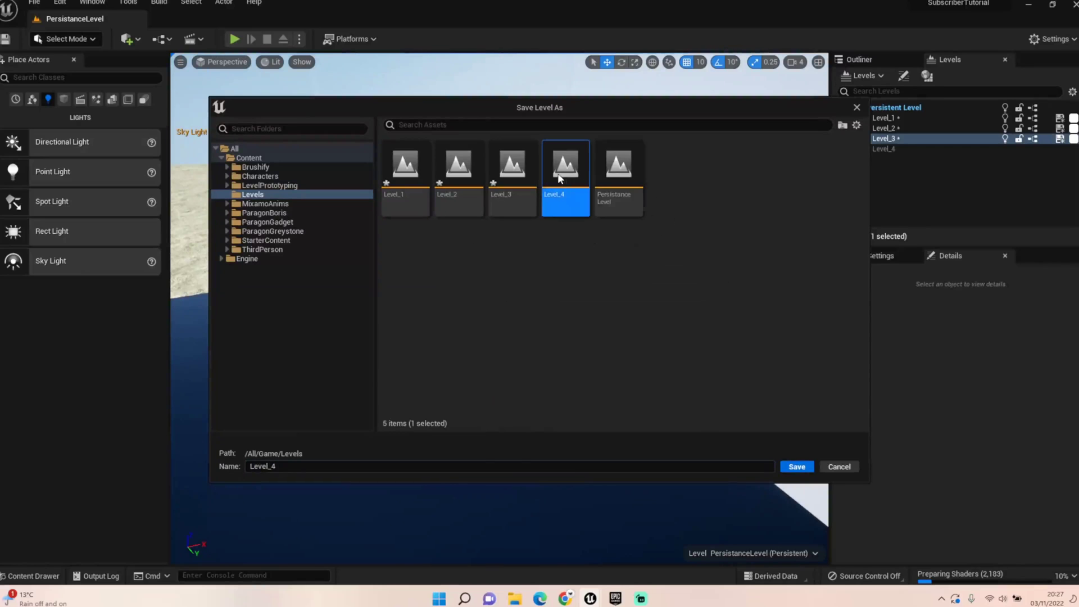
{"action": "left_click", "coordinate": [584, 316]}
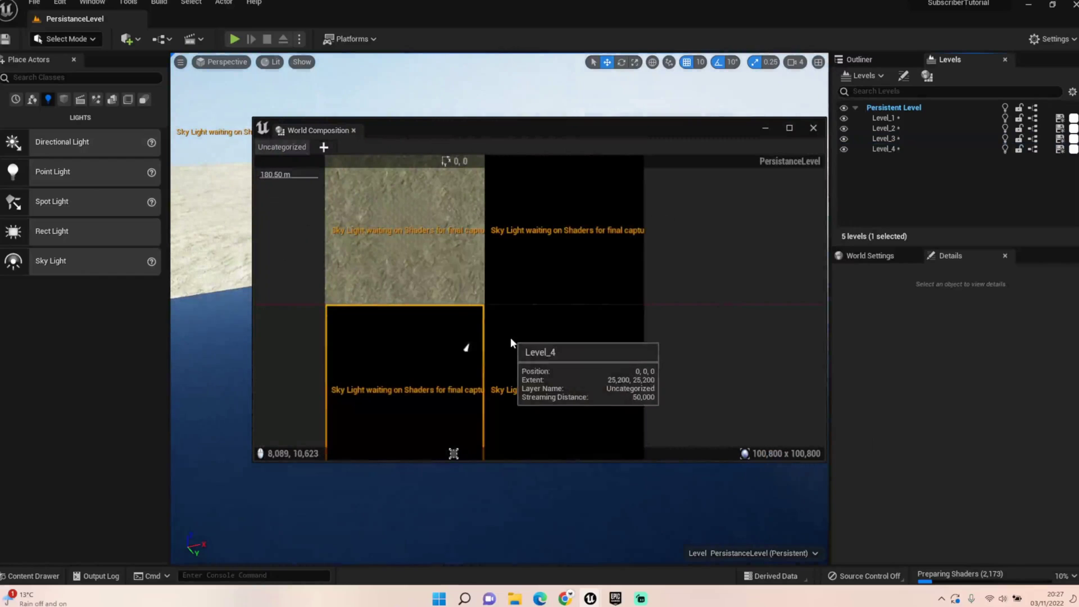
Step: Examine the arrangement of the Level_1 to Level_4 tiles around the origin and close World Composition
{"action": "scroll", "coordinate": [511, 337], "scroll_direction": "down", "scroll_amount": 2}
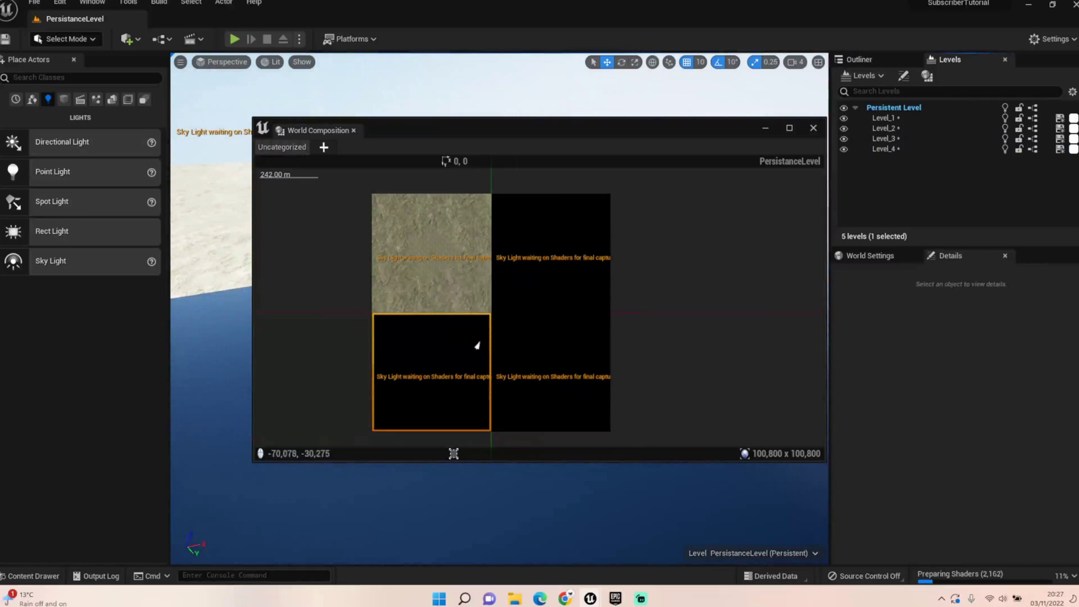
{"action": "scroll", "coordinate": [369, 248], "scroll_direction": "down", "scroll_amount": 1}
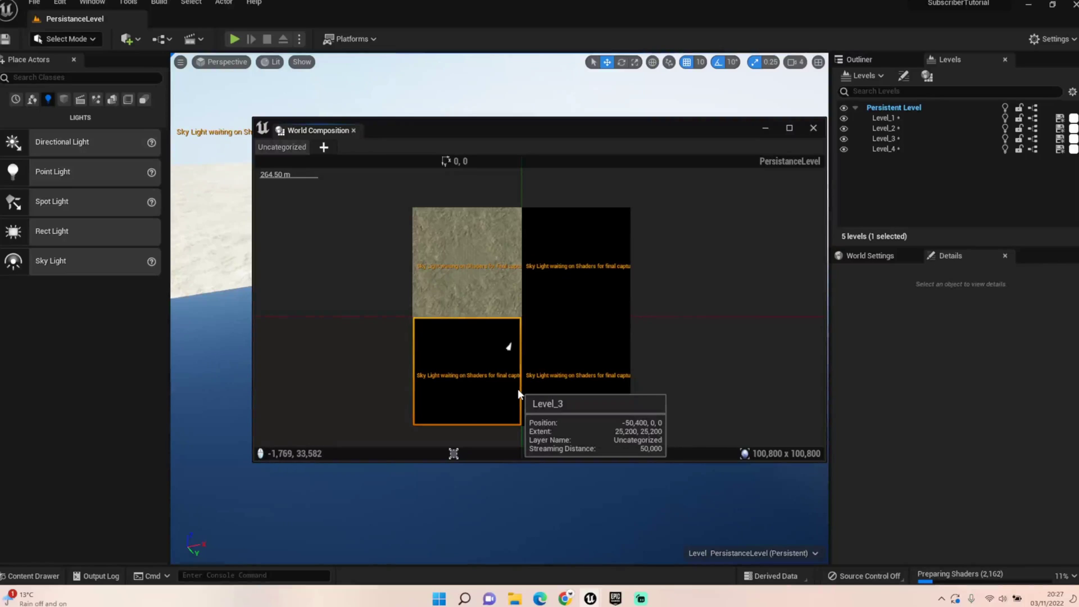
{"action": "right_click_drag", "start_coordinate": [656, 317], "coordinate": [568, 194]}
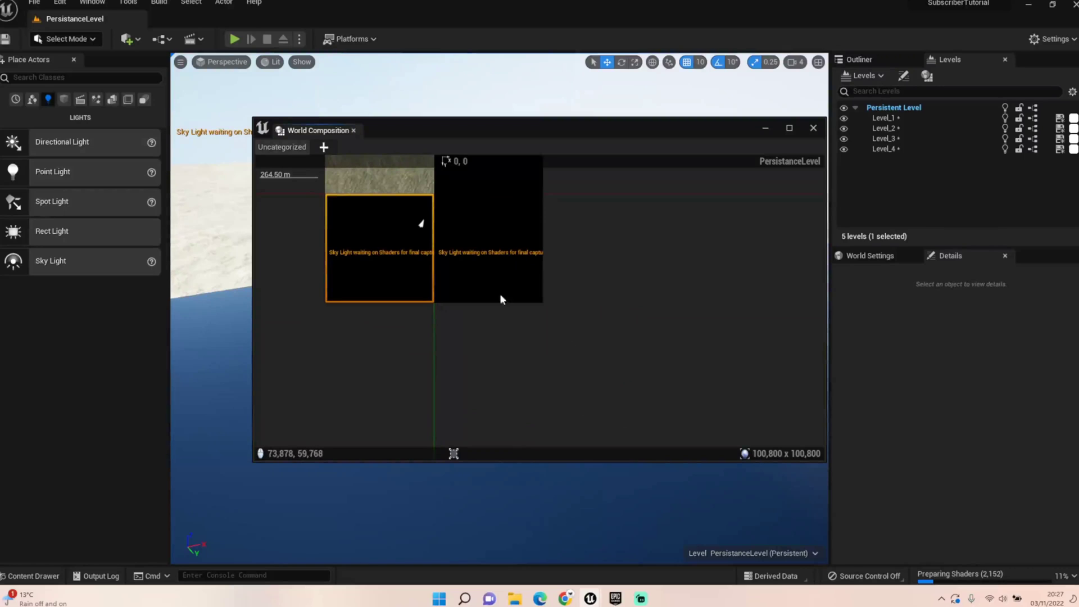
{"action": "right_click_drag", "start_coordinate": [402, 267], "coordinate": [426, 369]}
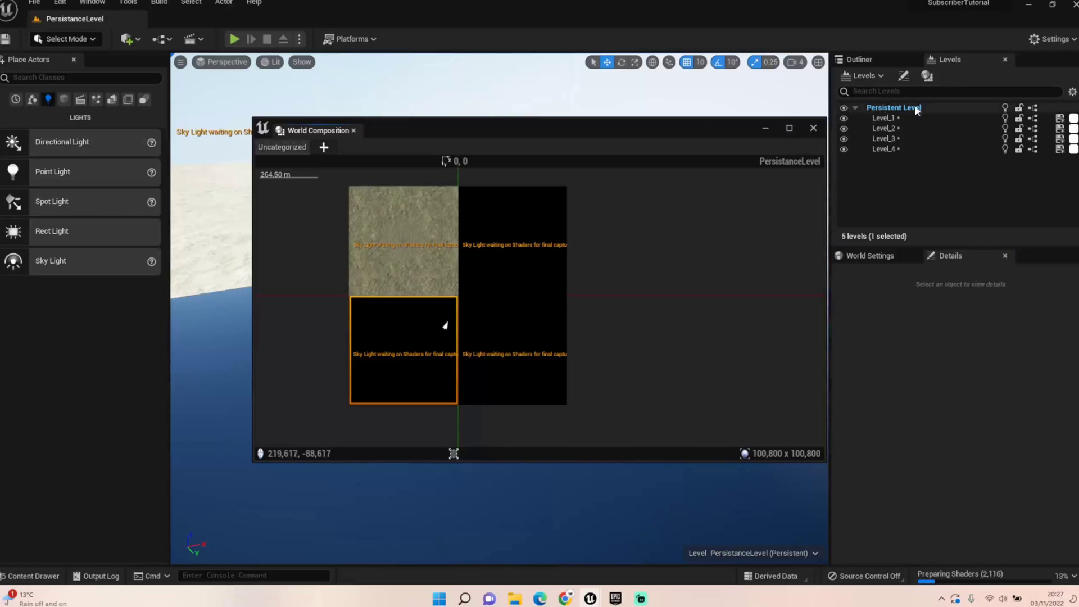
{"action": "mouse_move", "coordinate": [536, 215]}
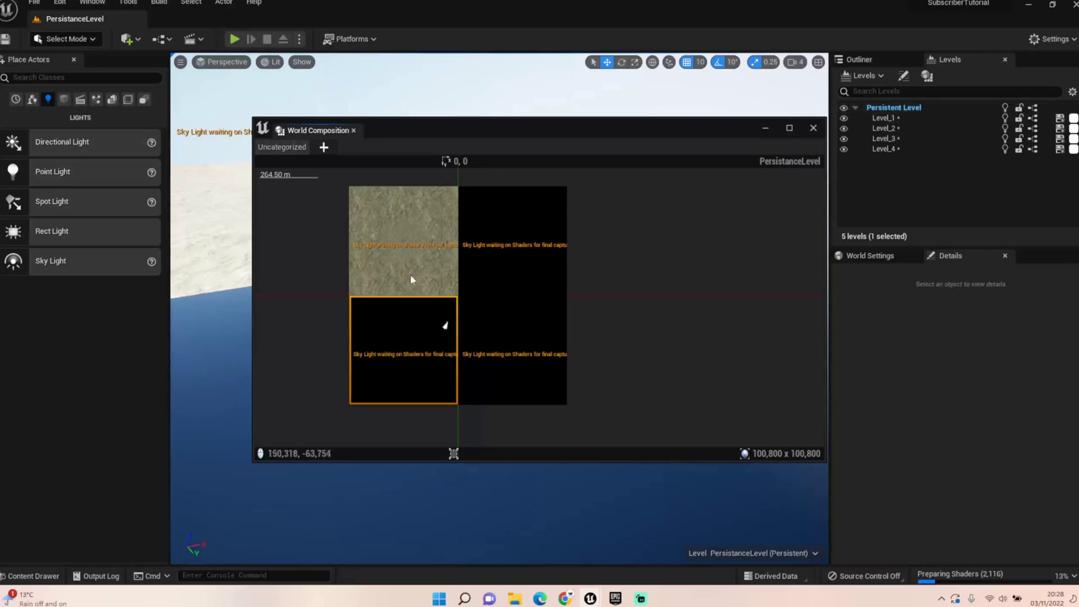
{"action": "mouse_move", "coordinate": [487, 378]}
{"action": "mouse_move", "coordinate": [535, 303]}
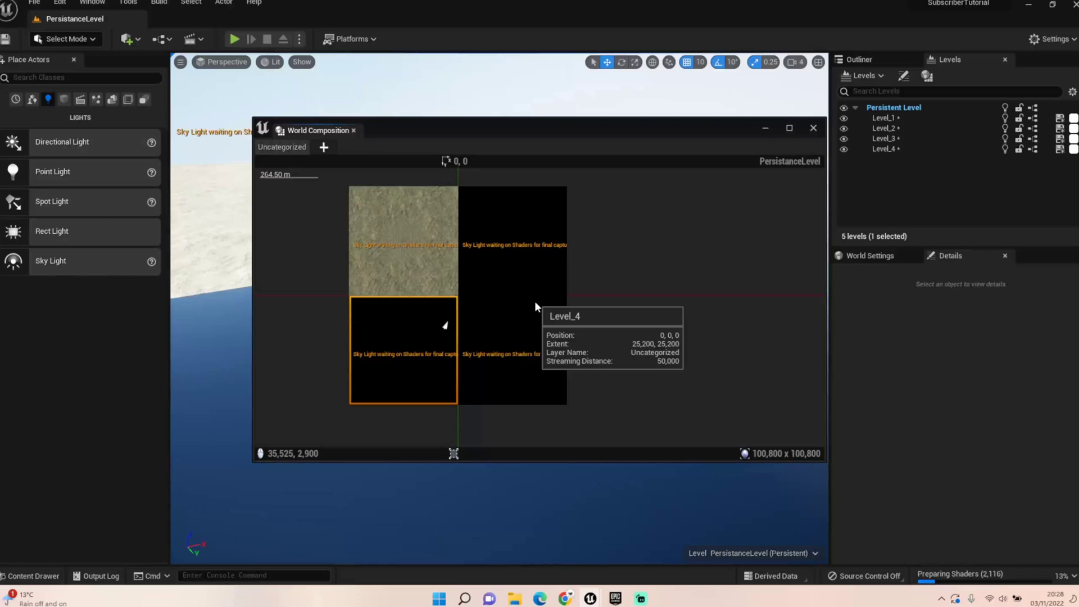
{"action": "left_click", "coordinate": [813, 129]}
Step: Switch to landscape painting and paint the Grass layer from the grassy tile's corner onto the bare adjacent tiles
{"action": "right_click_drag", "start_coordinate": [622, 202], "coordinate": [500, 149]}
{"action": "key", "text": "w"}
{"action": "right_click_drag", "start_coordinate": [731, 321], "coordinate": [754, 251]}
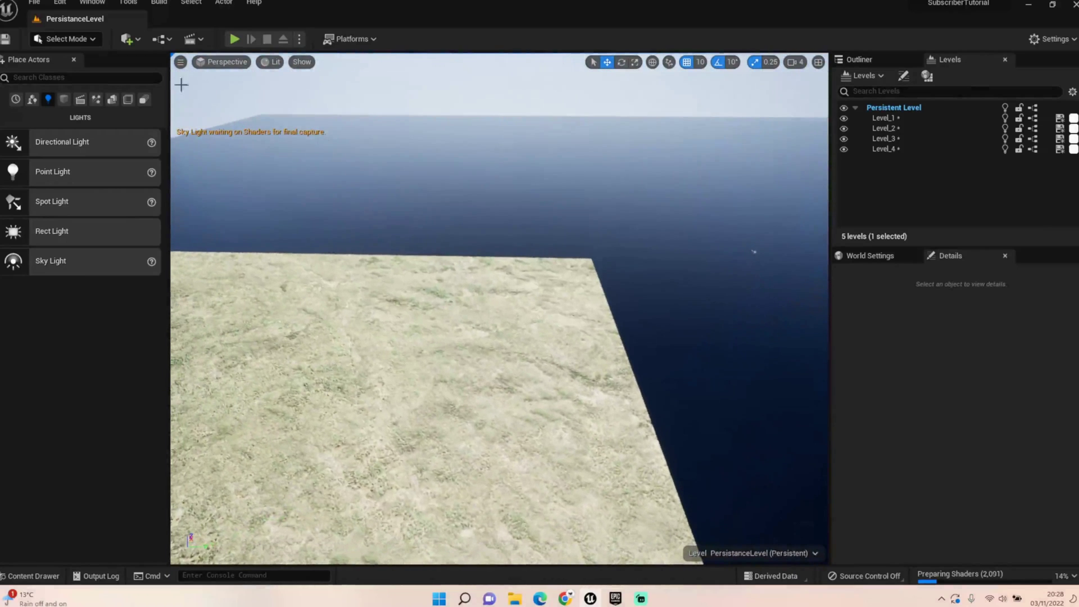
{"action": "left_click", "coordinate": [81, 41]}
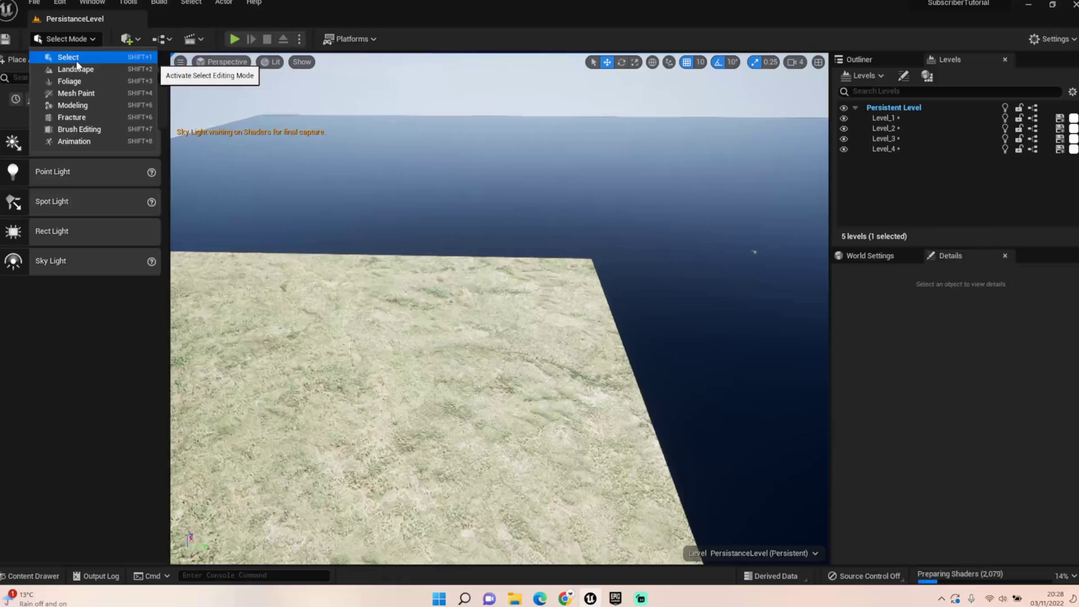
{"action": "left_click", "coordinate": [76, 69]}
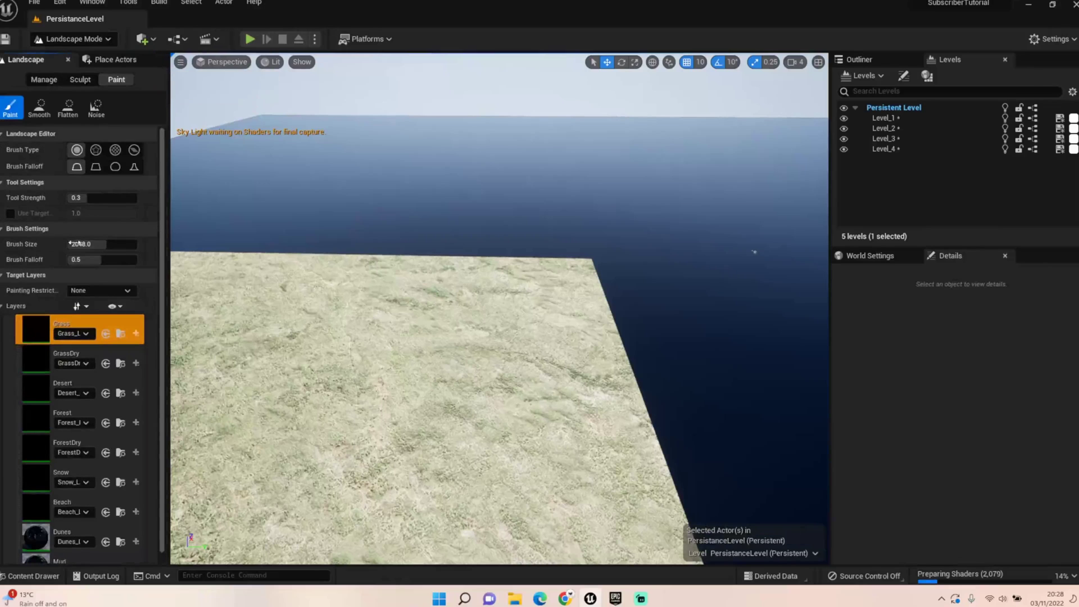
{"action": "mouse_move", "coordinate": [401, 272]}
{"action": "left_mouse_down"}
{"action": "mouse_move", "coordinate": [513, 248]}
{"action": "mouse_move", "coordinate": [614, 255]}
{"action": "mouse_move", "coordinate": [630, 272]}
{"action": "mouse_move", "coordinate": [639, 264]}
{"action": "mouse_move", "coordinate": [494, 221]}
{"action": "mouse_move", "coordinate": [365, 238]}
{"action": "mouse_move", "coordinate": [655, 213]}
{"action": "mouse_move", "coordinate": [397, 214]}
{"action": "mouse_move", "coordinate": [567, 216]}
{"action": "left_mouse_up"}
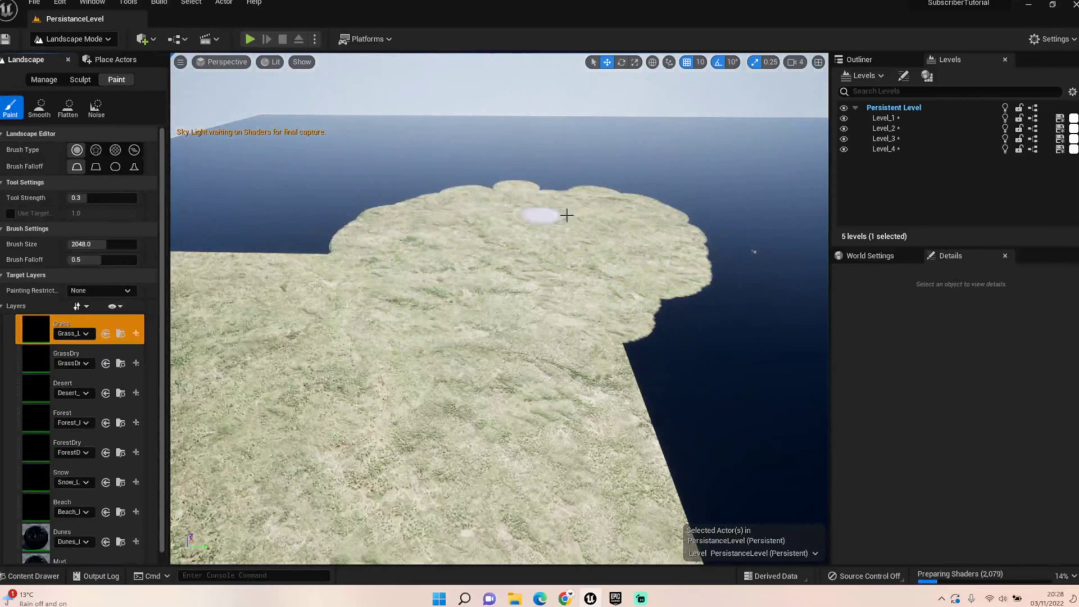
{"action": "mouse_move", "coordinate": [617, 156]}
{"action": "left_mouse_down"}
{"action": "mouse_move", "coordinate": [722, 185]}
{"action": "mouse_move", "coordinate": [698, 338]}
{"action": "mouse_move", "coordinate": [753, 295]}
{"action": "mouse_move", "coordinate": [719, 187]}
{"action": "left_mouse_up"}
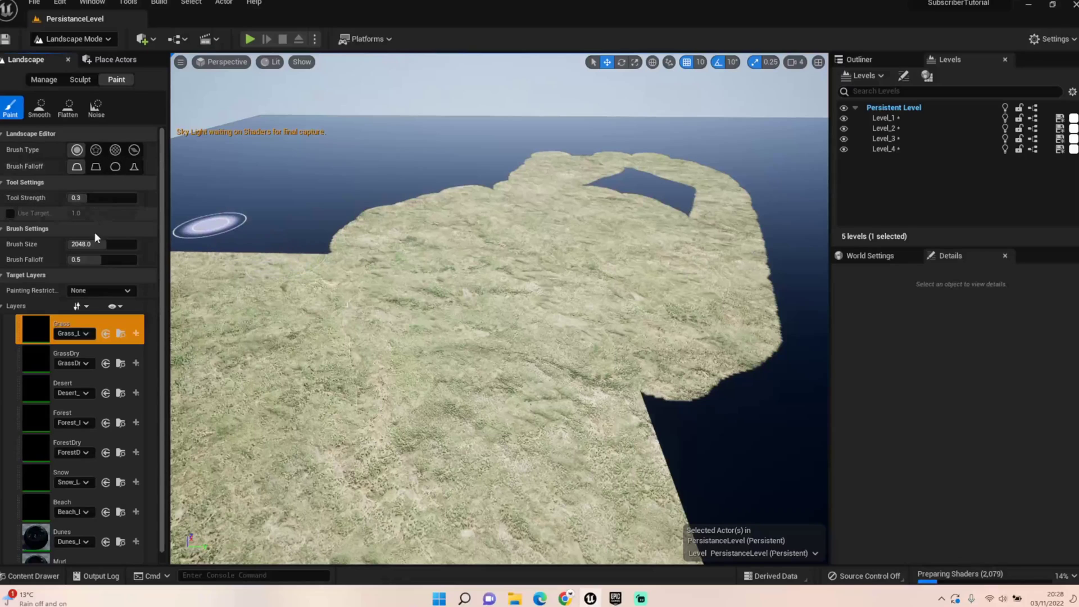
Step: Set the paint brush size to 8192 and cover the remaining bare areas of the landscape tiles with Grass
{"action": "left_click_drag", "start_coordinate": [95, 243], "coordinate": [138, 244]}
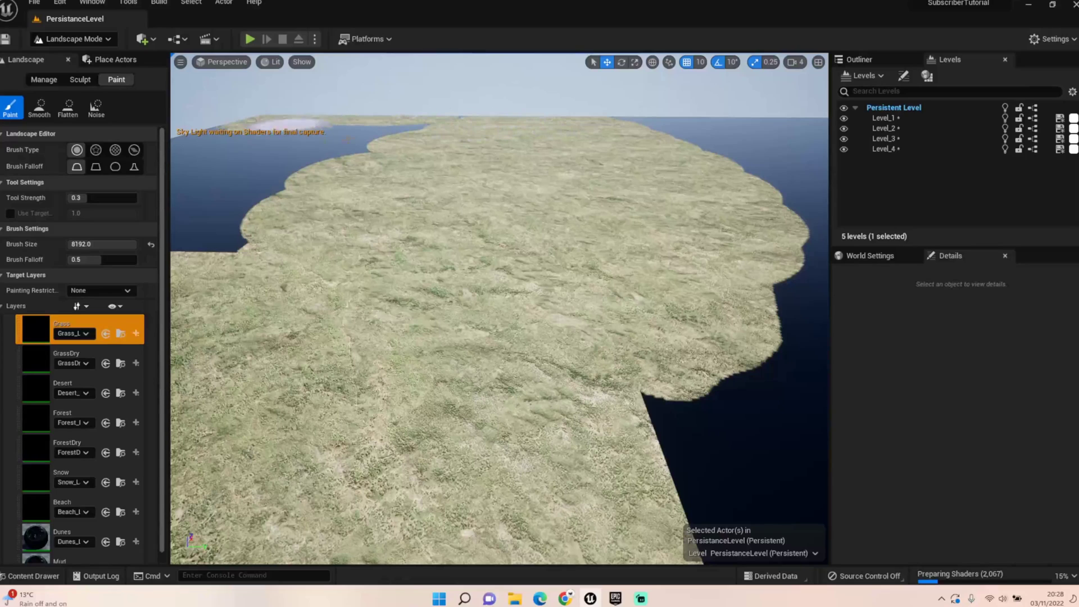
{"action": "mouse_move", "coordinate": [357, 159]}
{"action": "left_mouse_down"}
{"action": "mouse_move", "coordinate": [211, 236]}
{"action": "mouse_move", "coordinate": [227, 187]}
{"action": "left_mouse_up"}
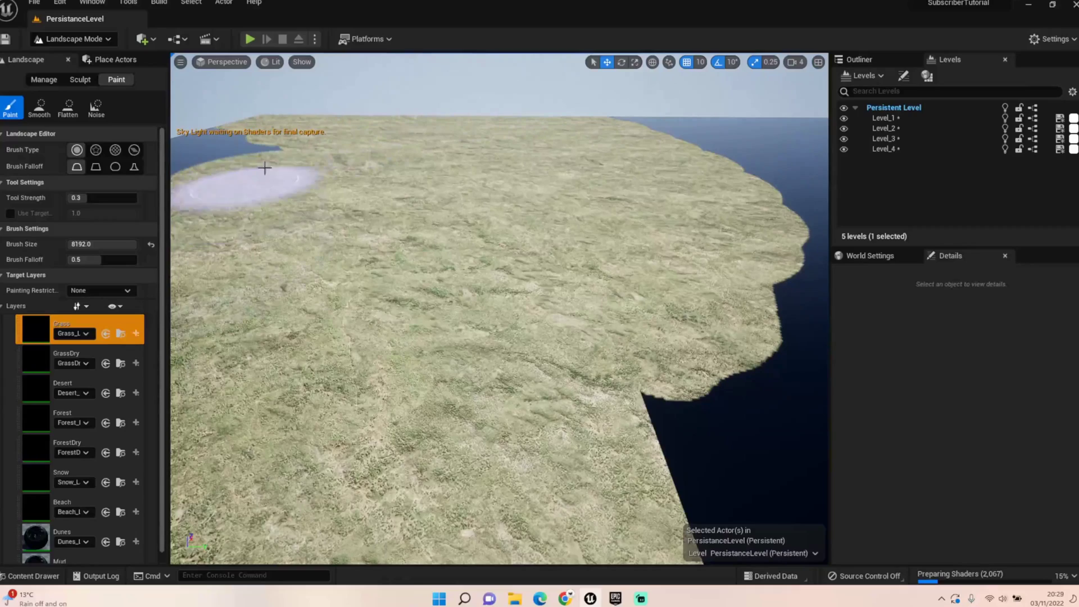
{"action": "right_click_drag", "start_coordinate": [241, 173], "coordinate": [197, 174]}
{"action": "right_click_drag", "start_coordinate": [186, 236], "coordinate": [289, 181]}
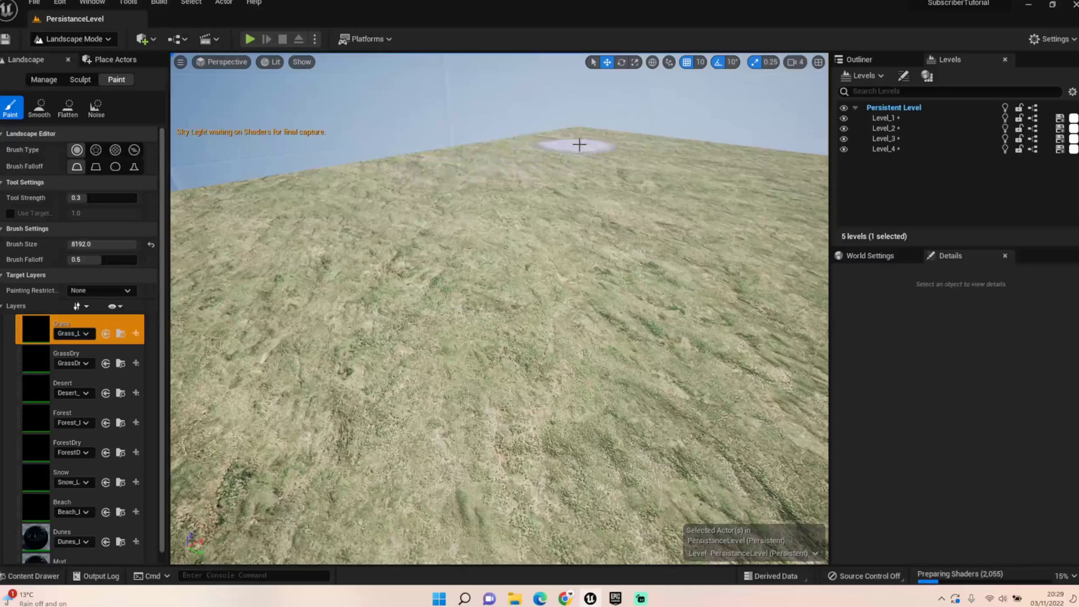
{"action": "right_click_drag", "start_coordinate": [443, 243], "coordinate": [405, 270]}
{"action": "right_click_drag", "start_coordinate": [579, 289], "coordinate": [554, 200]}
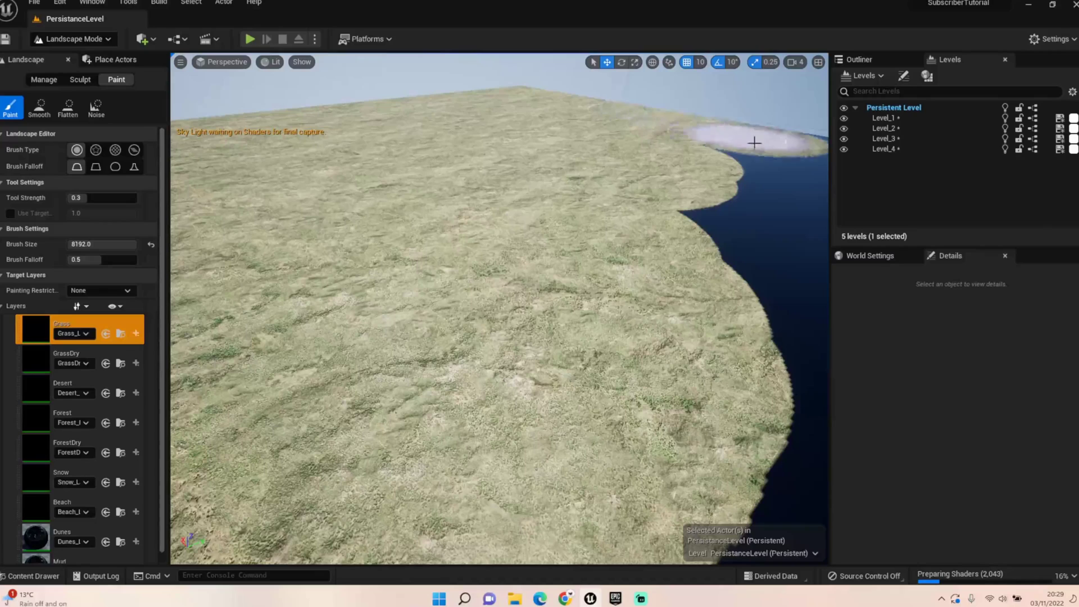
{"action": "right_click_drag", "start_coordinate": [672, 243], "coordinate": [713, 243]}
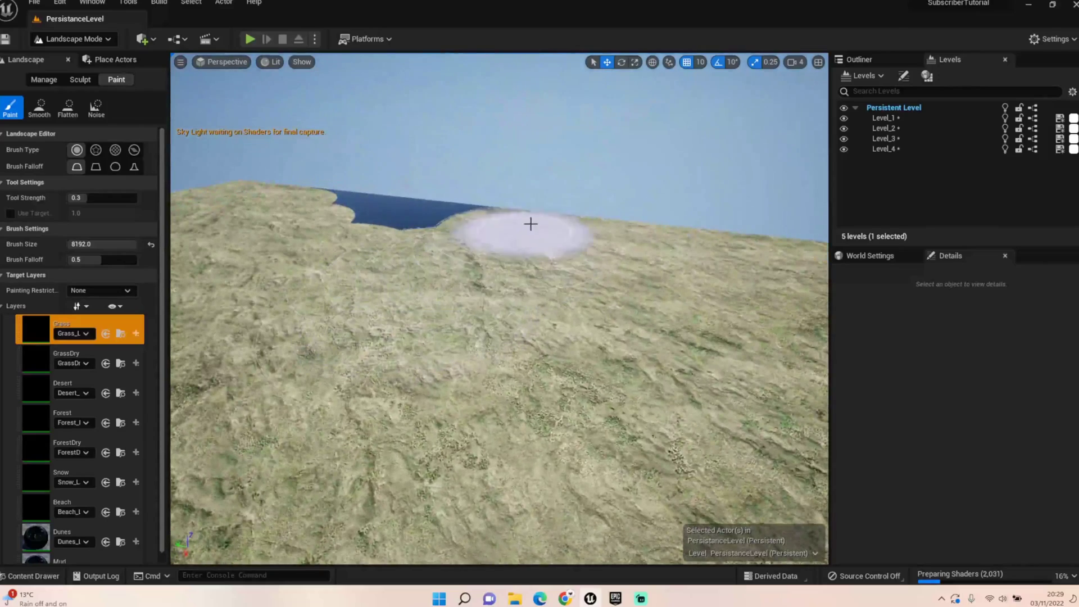
{"action": "right_click_drag", "start_coordinate": [519, 225], "coordinate": [337, 247]}
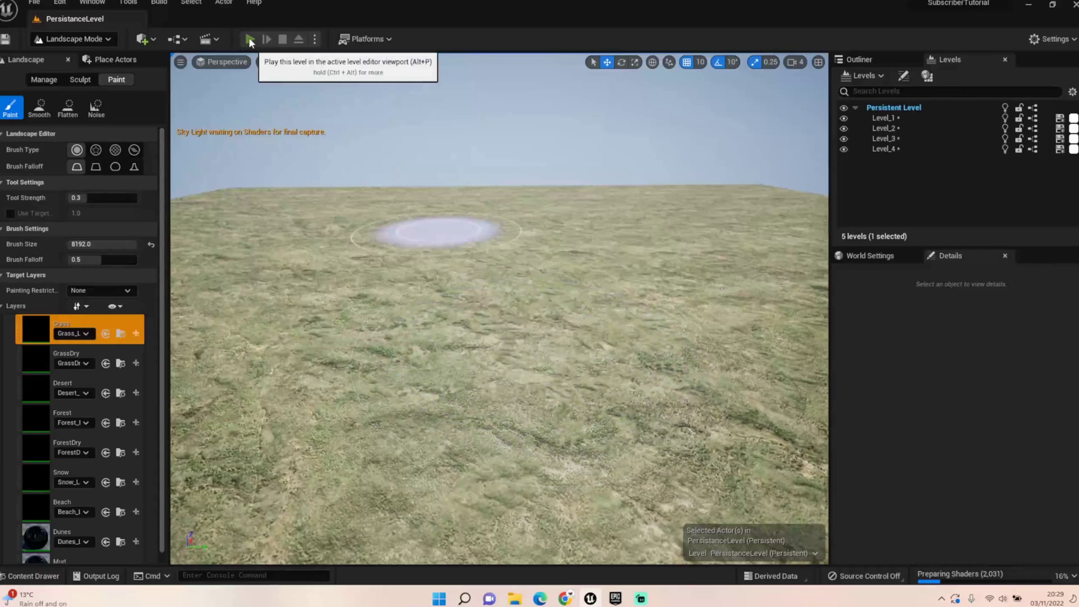
Step: Play the level and run the character across the grass-painted landscape to check the foliage, ending the play session
{"action": "left_click", "coordinate": [250, 40]}
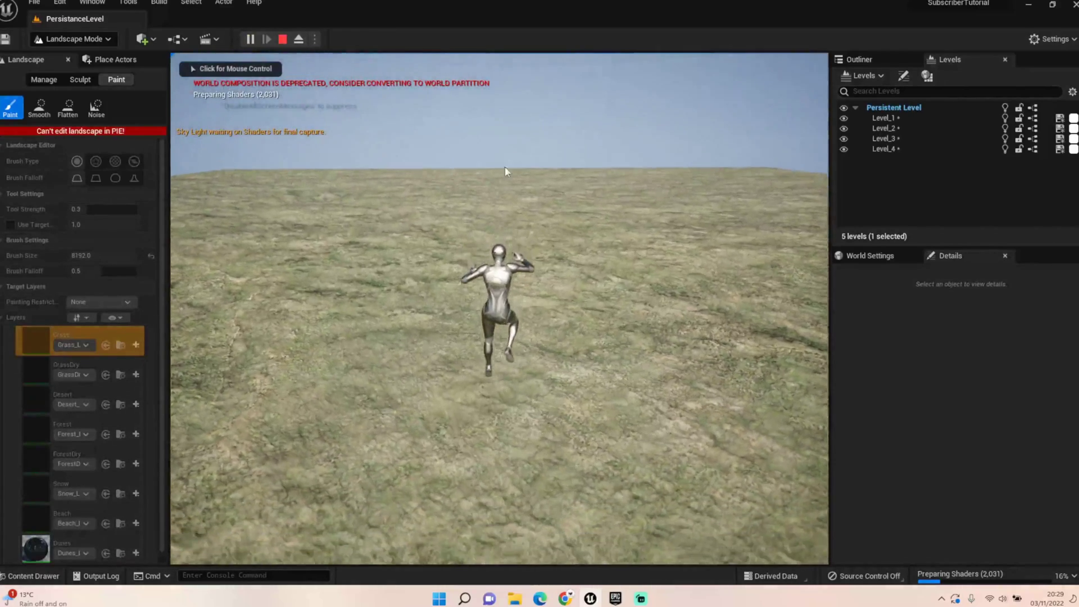
{"action": "key", "text": "w"}
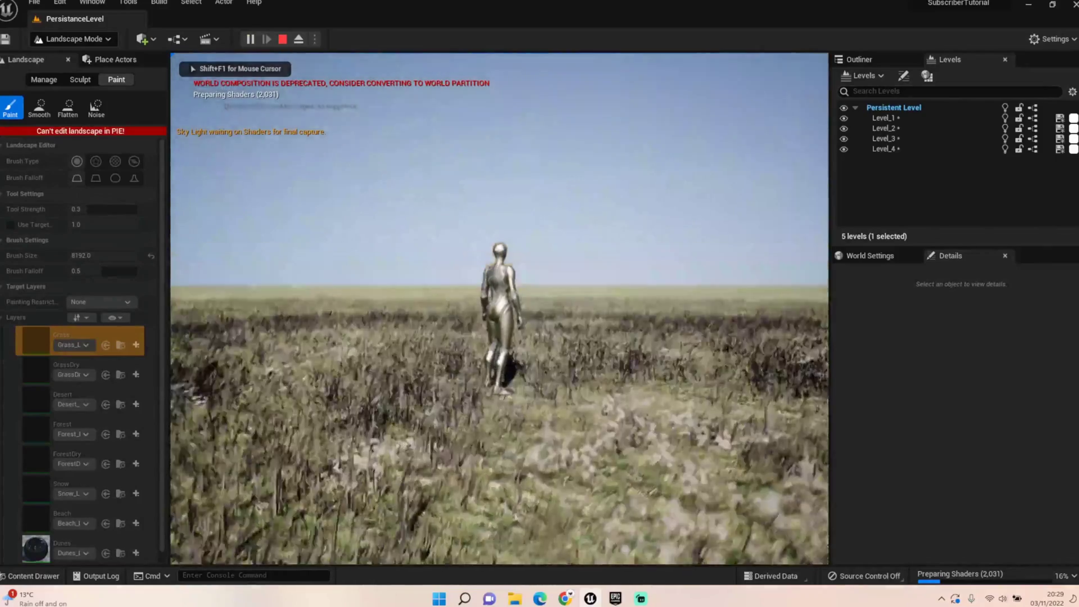
{"action": "key", "text": "w"}
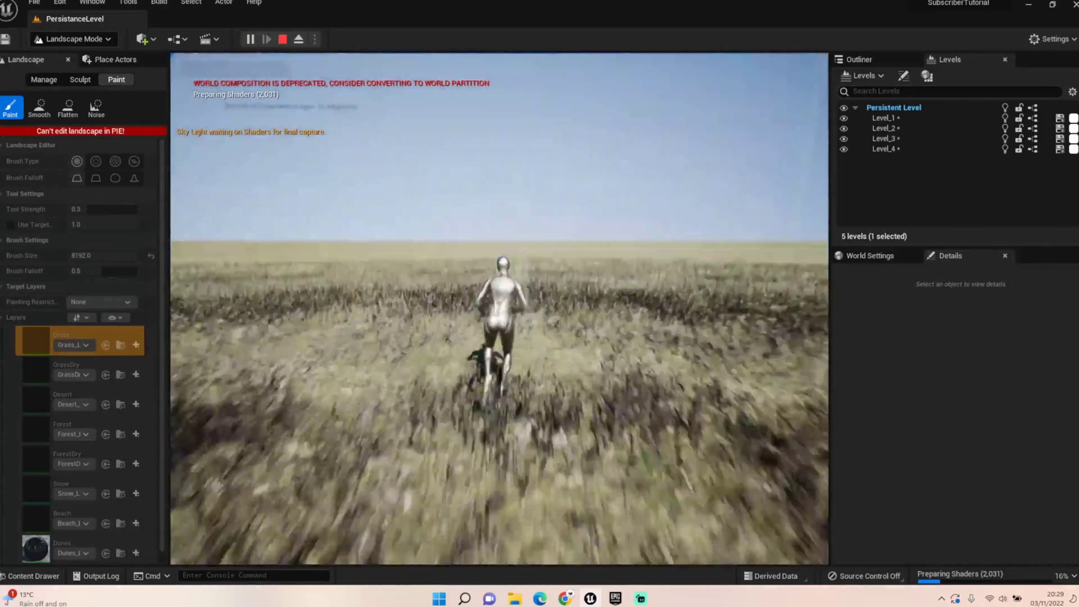
{"action": "key", "text": "w"}
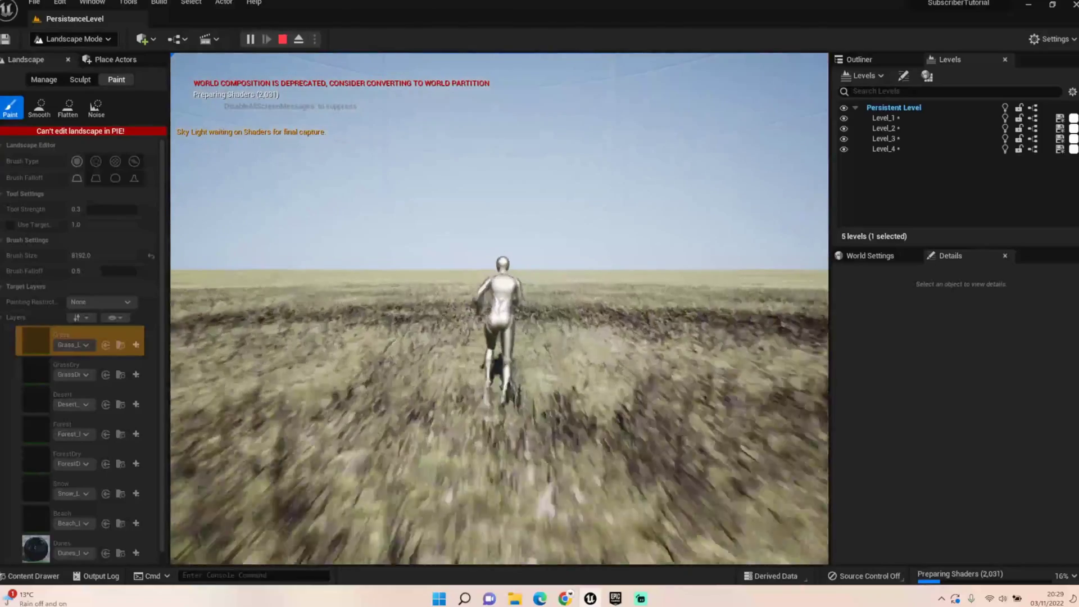
{"action": "key", "text": "s"}
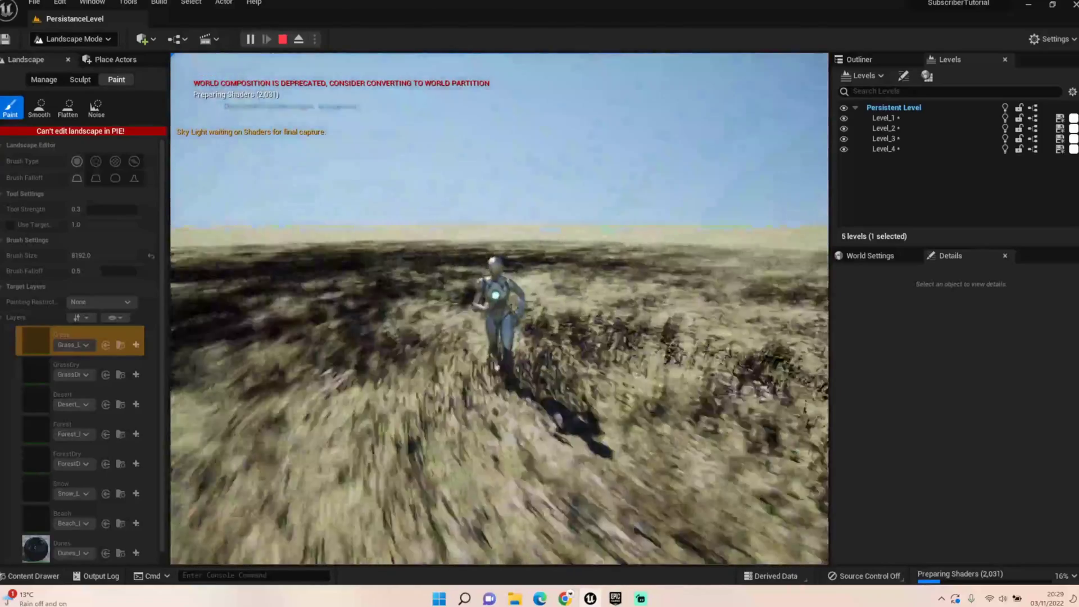
{"action": "key", "text": "s"}
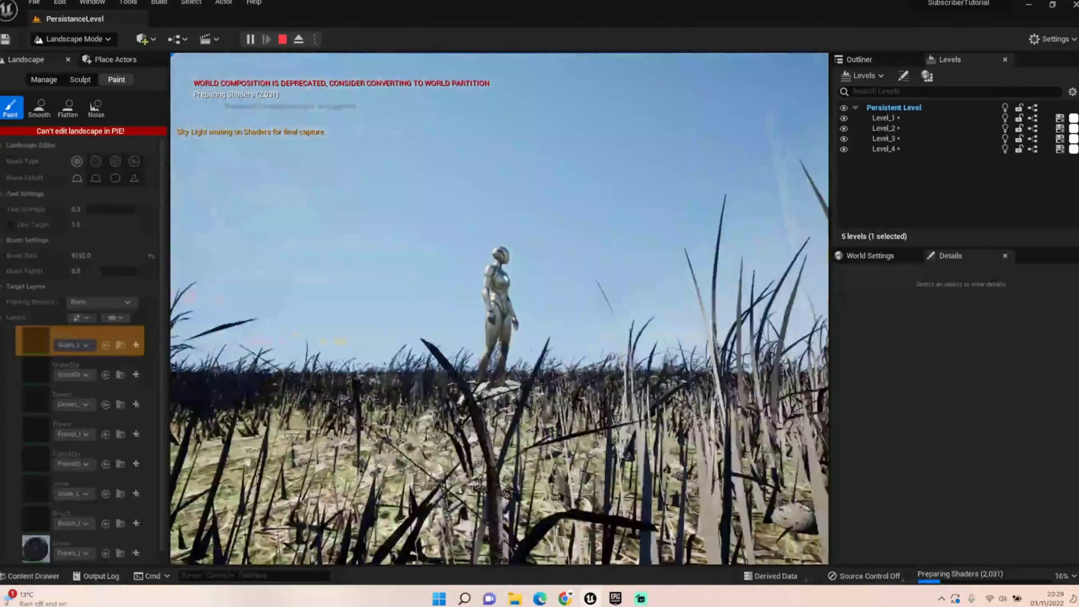
{"action": "key", "text": "w"}
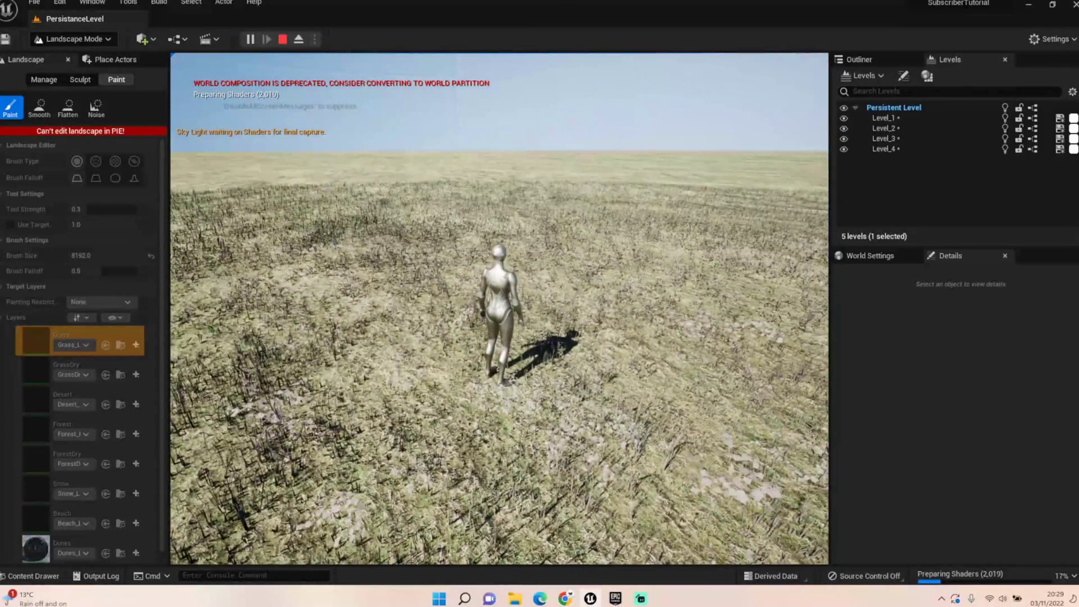
{"action": "key", "text": "w"}
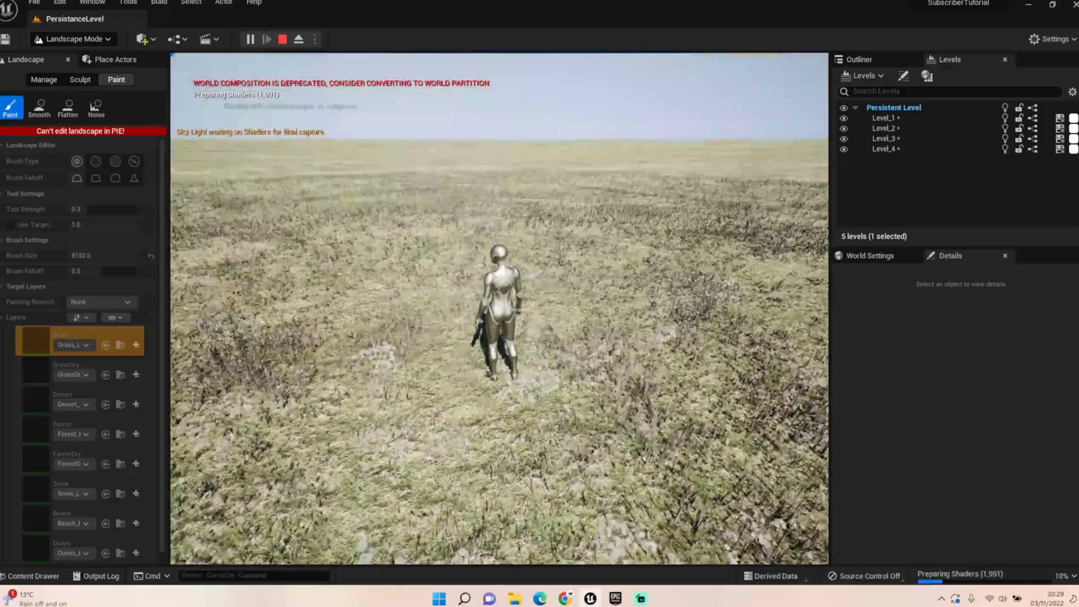
{"action": "key", "text": "w"}
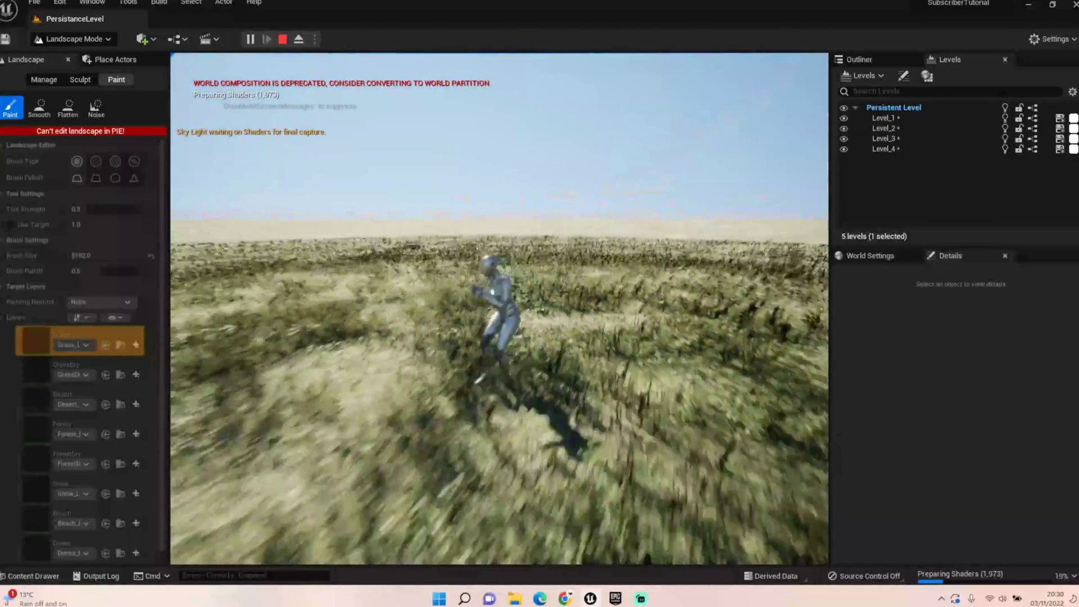
{"action": "key", "text": "Escape"}
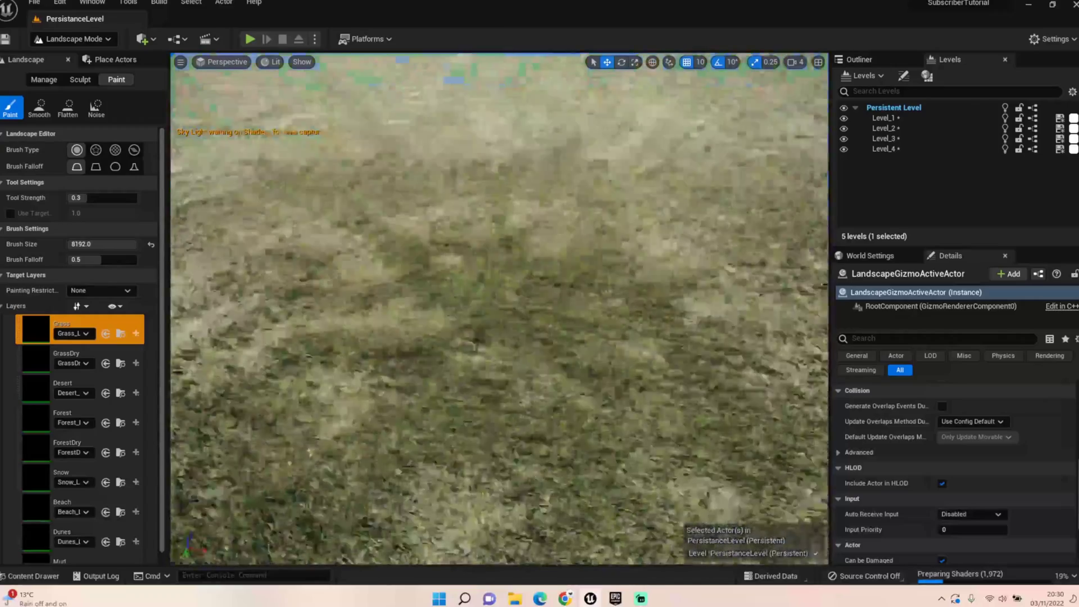
Step: Sculpt a steep-sided, flat-topped hill into the grassy landscape using the 8192 brush at 0.3 strength
{"action": "right_click_drag", "start_coordinate": [476, 344], "coordinate": [486, 306]}
{"action": "mouse_move", "coordinate": [441, 275]}
{"action": "right_mouse_down"}
{"action": "mouse_move", "coordinate": [449, 271]}
{"action": "mouse_move", "coordinate": [441, 306]}
{"action": "mouse_move", "coordinate": [441, 274]}
{"action": "right_mouse_up"}
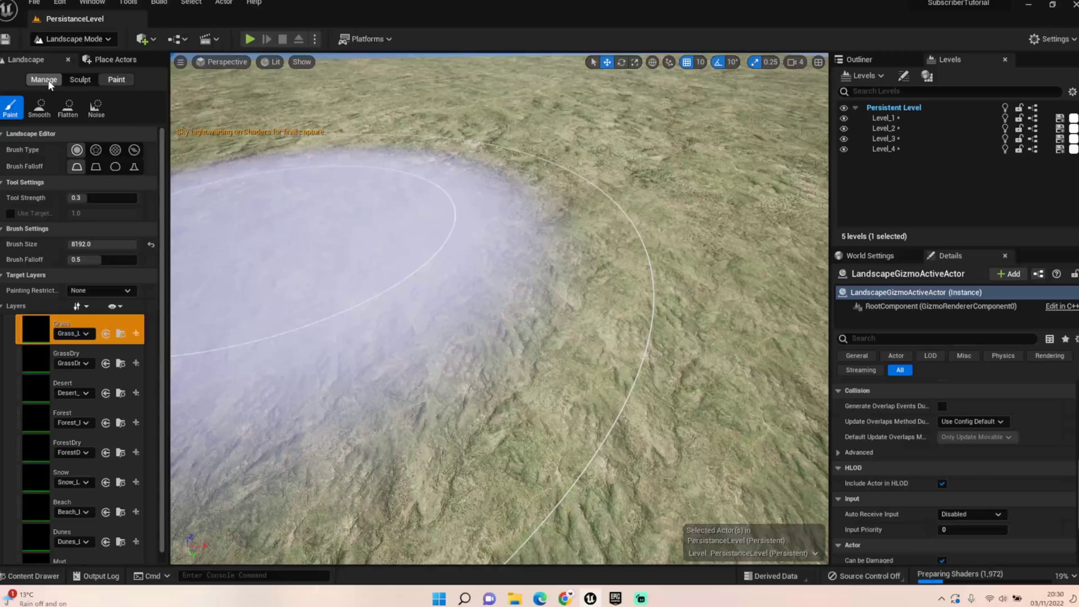
{"action": "left_click", "coordinate": [86, 82]}
{"action": "mouse_move", "coordinate": [307, 187]}
{"action": "right_mouse_down"}
{"action": "mouse_move", "coordinate": [348, 118]}
{"action": "mouse_move", "coordinate": [329, 121]}
{"action": "mouse_move", "coordinate": [382, 197]}
{"action": "mouse_move", "coordinate": [438, 197]}
{"action": "right_mouse_up"}
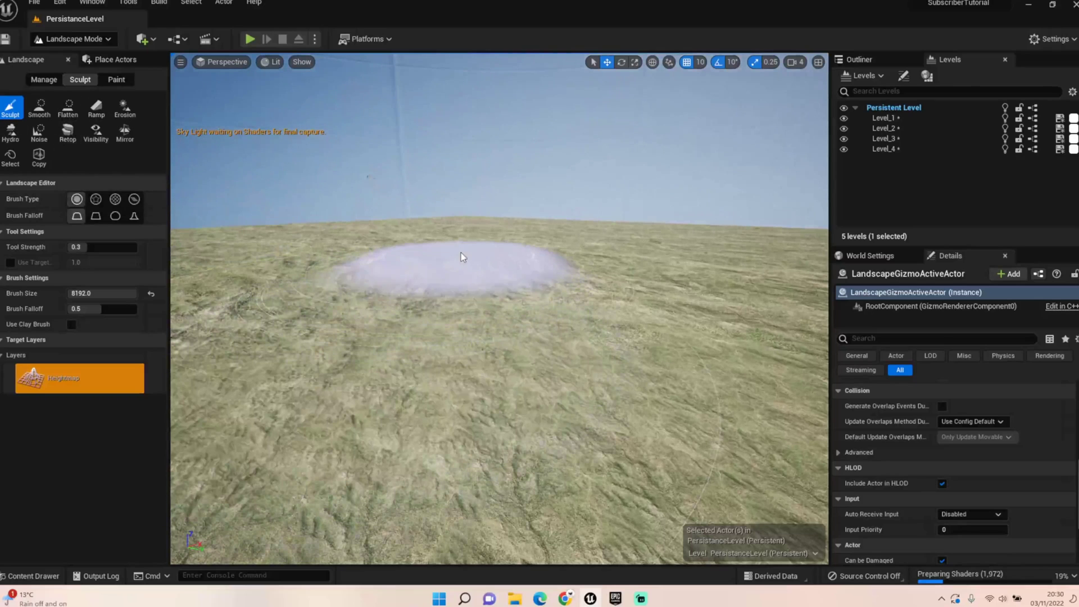
{"action": "left_click", "coordinate": [461, 251]}
{"action": "left_click_drag", "start_coordinate": [460, 251], "coordinate": [461, 251]}
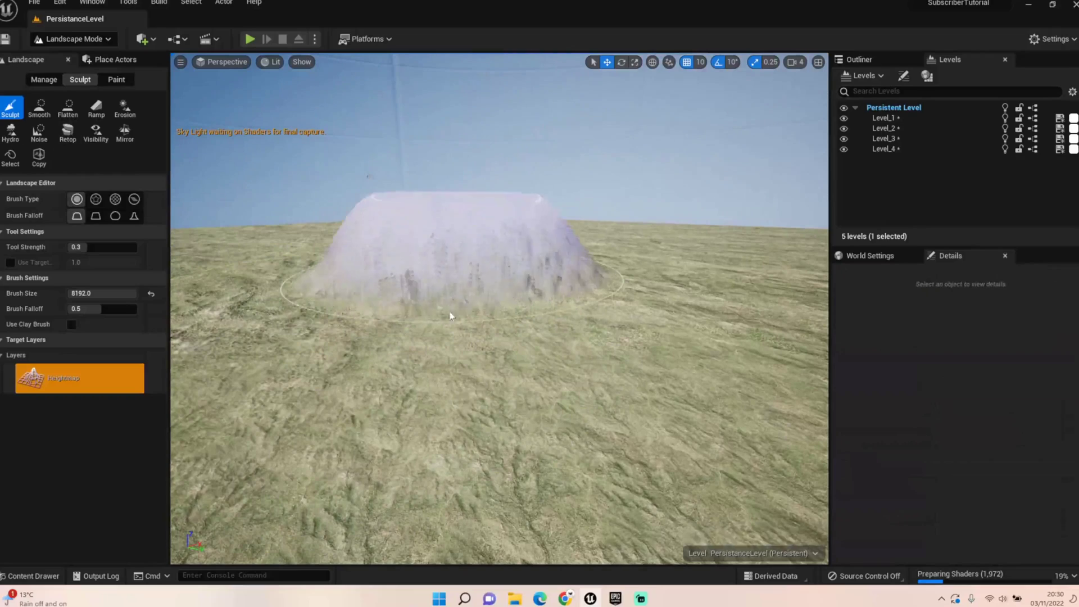
Step: Examine the sculpted hill up close, including the grass on its top and the material on its steep slopes
{"action": "key", "text": "w"}
{"action": "mouse_move", "coordinate": [447, 389]}
{"action": "right_mouse_down"}
{"action": "mouse_move", "coordinate": [528, 401]}
{"action": "mouse_move", "coordinate": [460, 393]}
{"action": "mouse_move", "coordinate": [449, 376]}
{"action": "mouse_move", "coordinate": [469, 388]}
{"action": "mouse_move", "coordinate": [519, 384]}
{"action": "mouse_move", "coordinate": [433, 387]}
{"action": "mouse_move", "coordinate": [646, 375]}
{"action": "mouse_move", "coordinate": [745, 347]}
{"action": "mouse_move", "coordinate": [705, 359]}
{"action": "mouse_move", "coordinate": [795, 366]}
{"action": "mouse_move", "coordinate": [759, 298]}
{"action": "mouse_move", "coordinate": [781, 360]}
{"action": "right_mouse_up"}
{"action": "key", "text": "w"}
{"action": "key", "text": "w"}
{"action": "key", "text": "a"}
{"action": "key", "text": "a"}
{"action": "key", "text": "a"}
{"action": "key", "text": "w"}
{"action": "key", "text": "s"}
{"action": "key", "text": "w"}
{"action": "right_click_drag", "start_coordinate": [472, 374], "coordinate": [436, 279]}
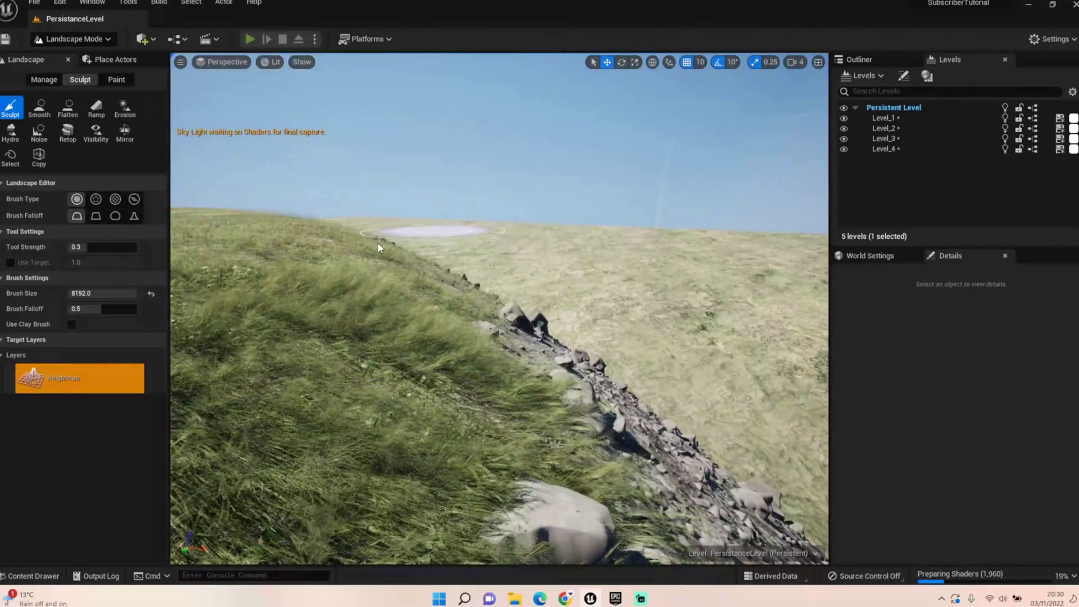
Step: Play the level and run the character along the hill's grassy top and down its steep rocky slope to check foliage and rocks
{"action": "key", "text": "alt+p"}
{"action": "key", "text": "w"}
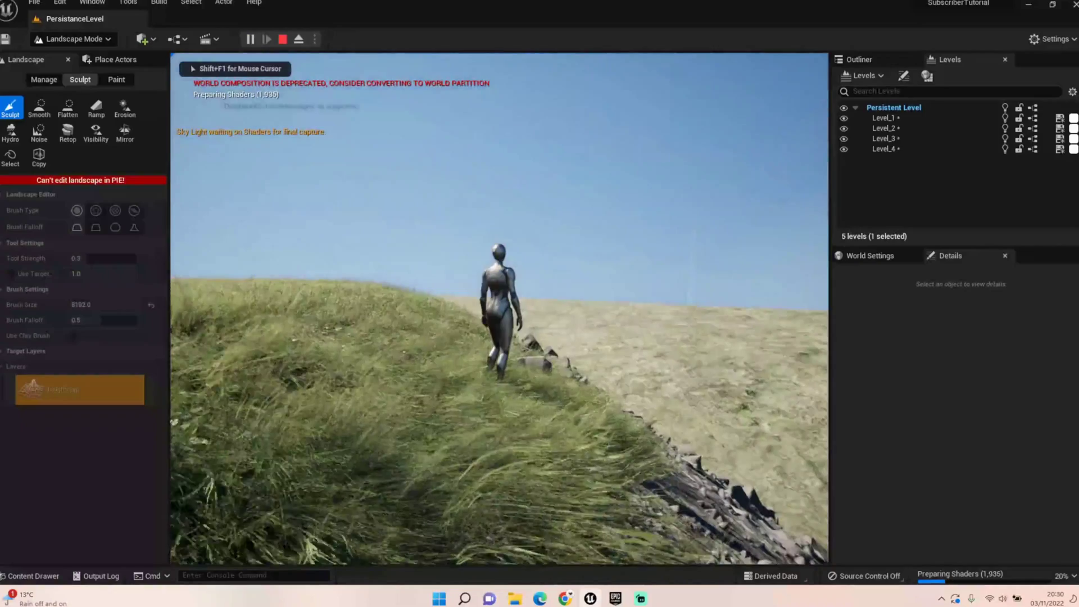
{"action": "key", "text": "s"}
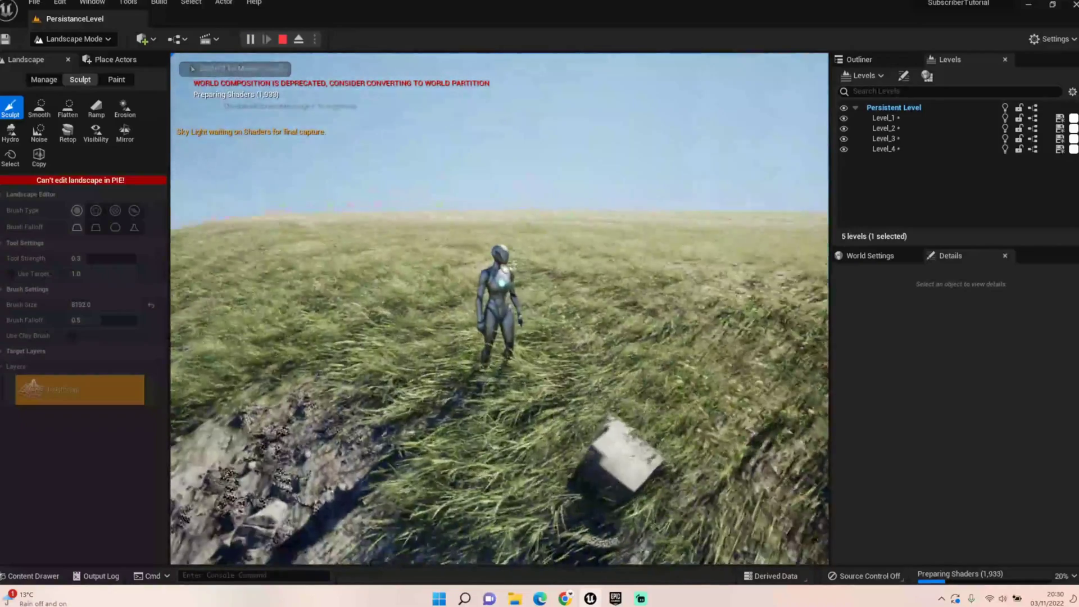
{"action": "key", "text": "a"}
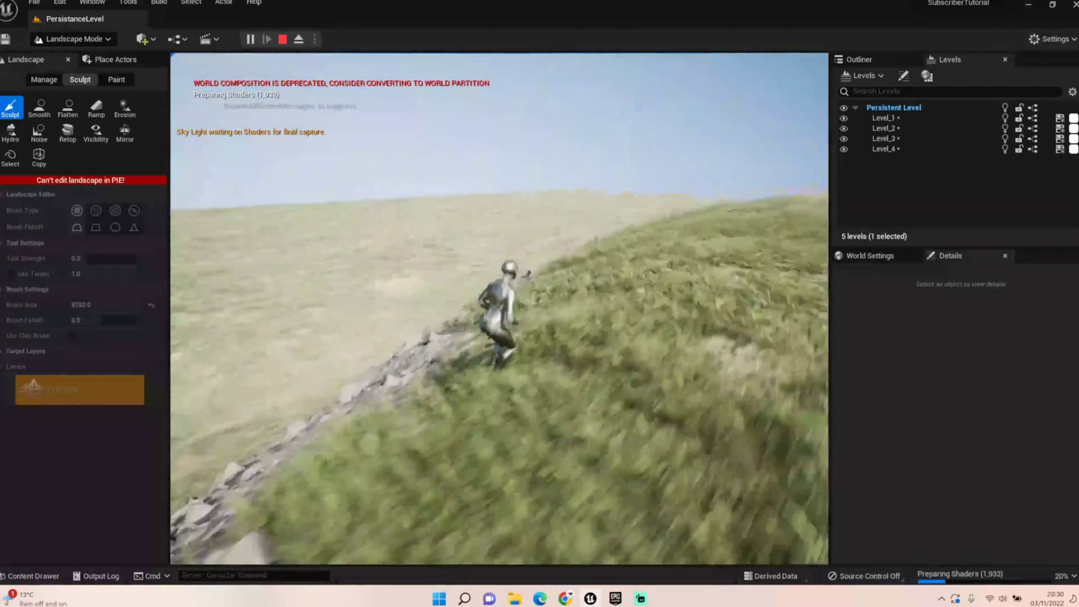
{"action": "key", "text": "w"}
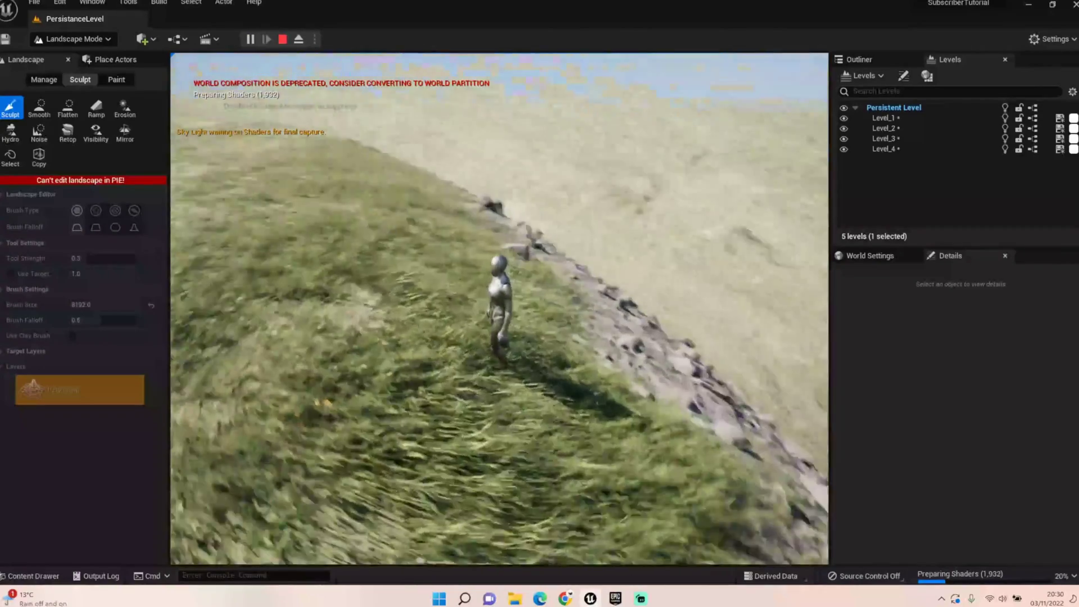
{"action": "key", "text": "s"}
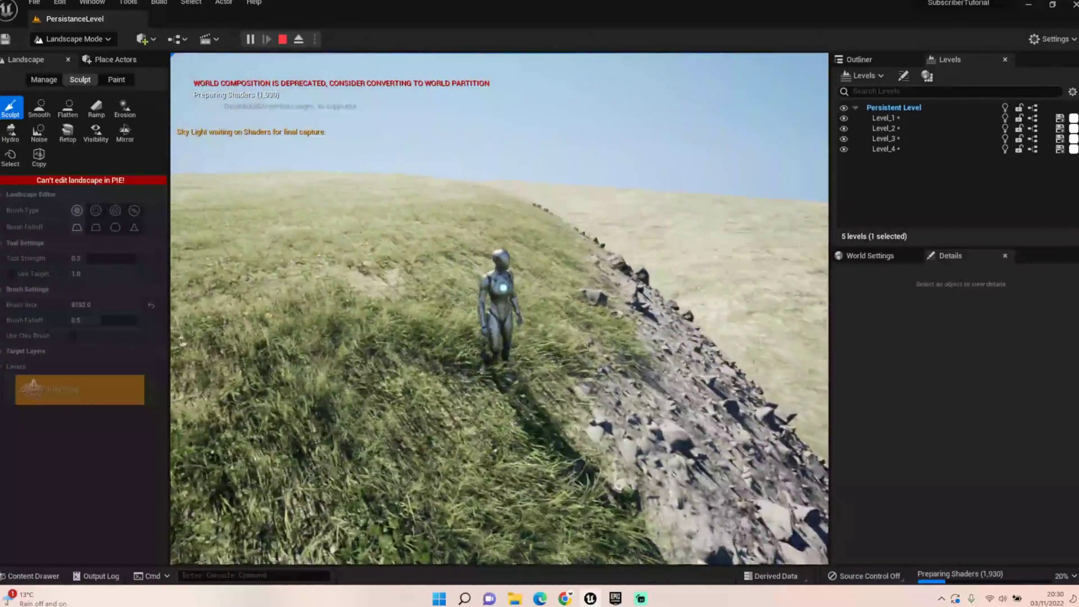
{"action": "key", "text": "d"}
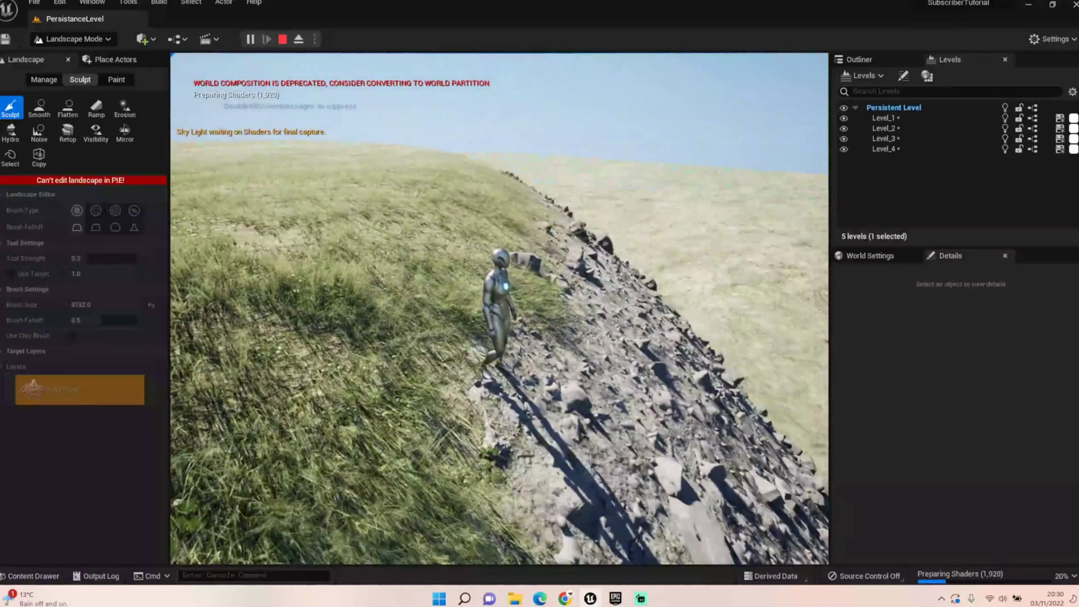
{"action": "key", "text": "d"}
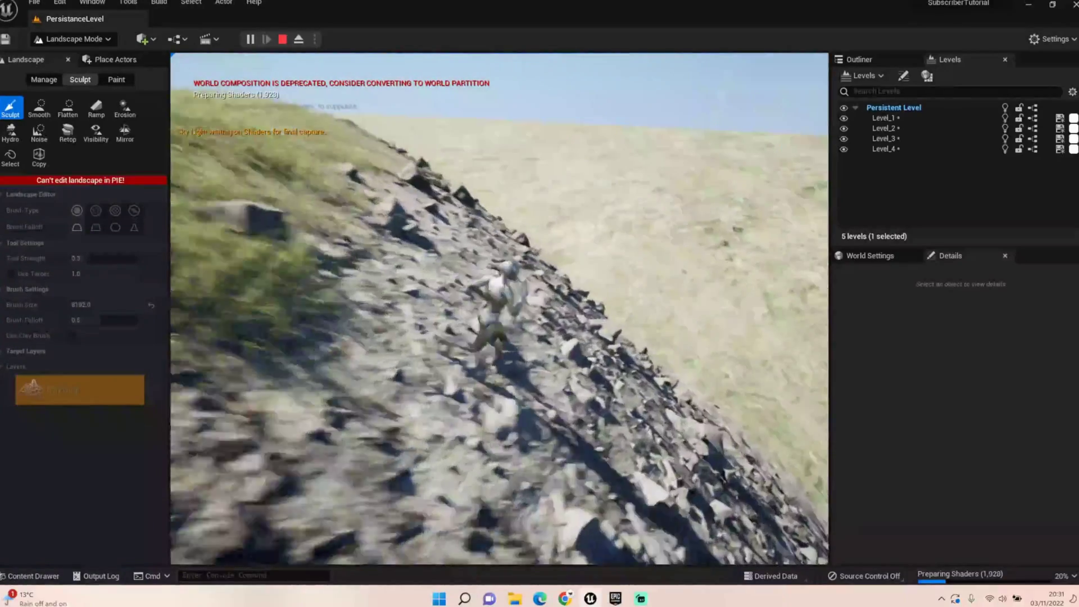
{"action": "key", "text": "s"}
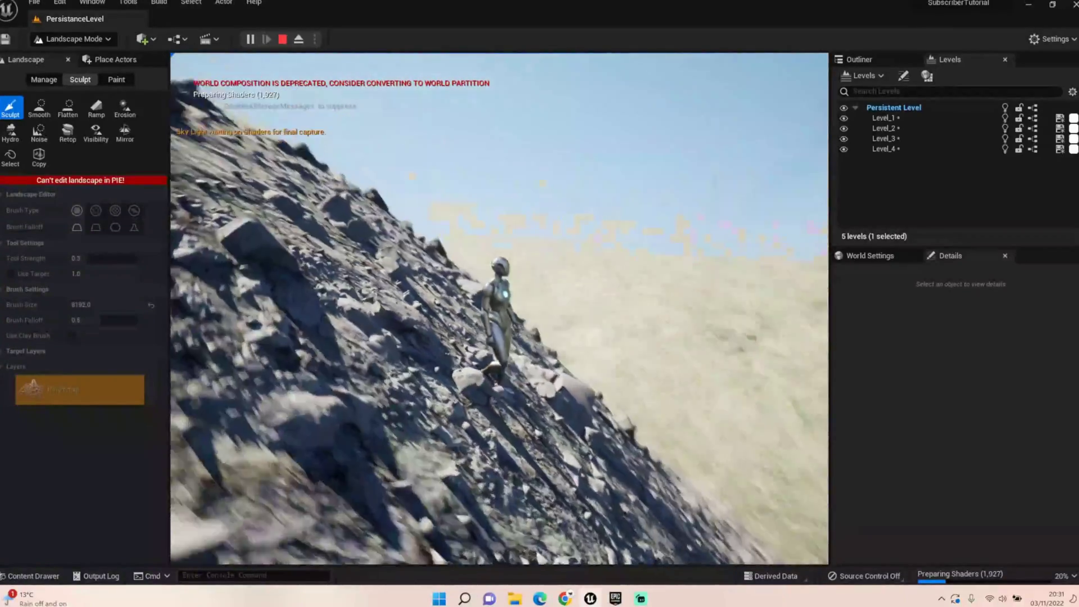
{"action": "key", "text": "w"}
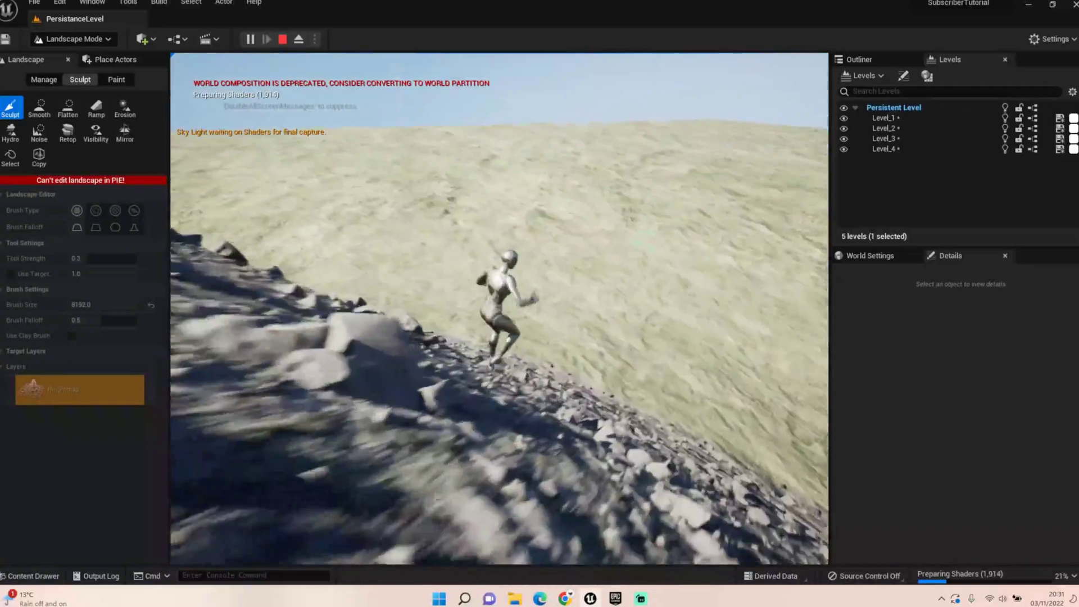
{"action": "key", "text": "w"}
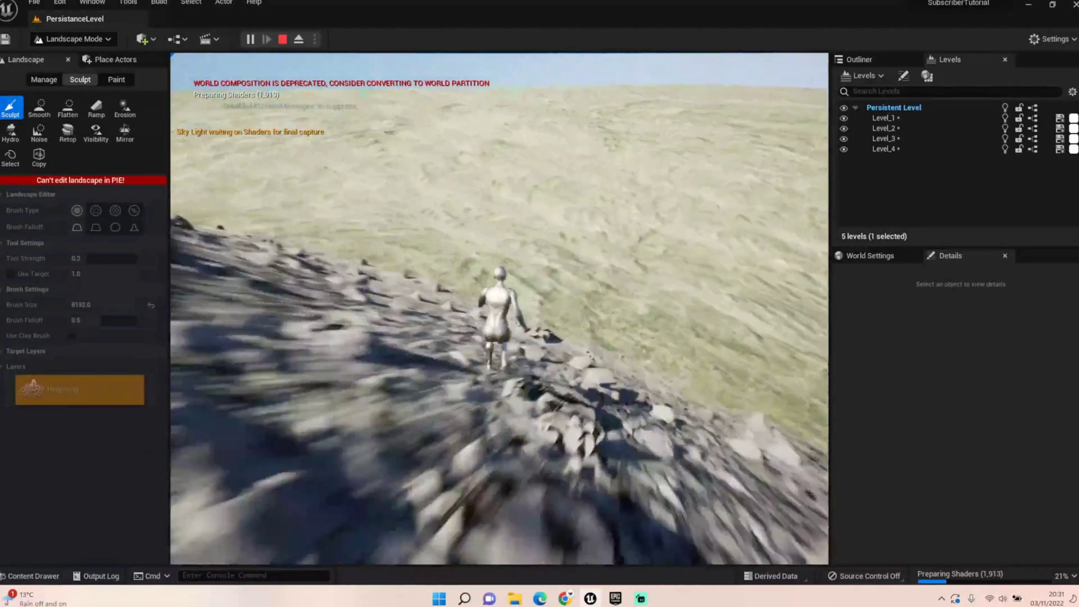
Step: Run the character through the grass around the foot of the hill to view it from below, ending the play session
{"action": "key", "text": "s"}
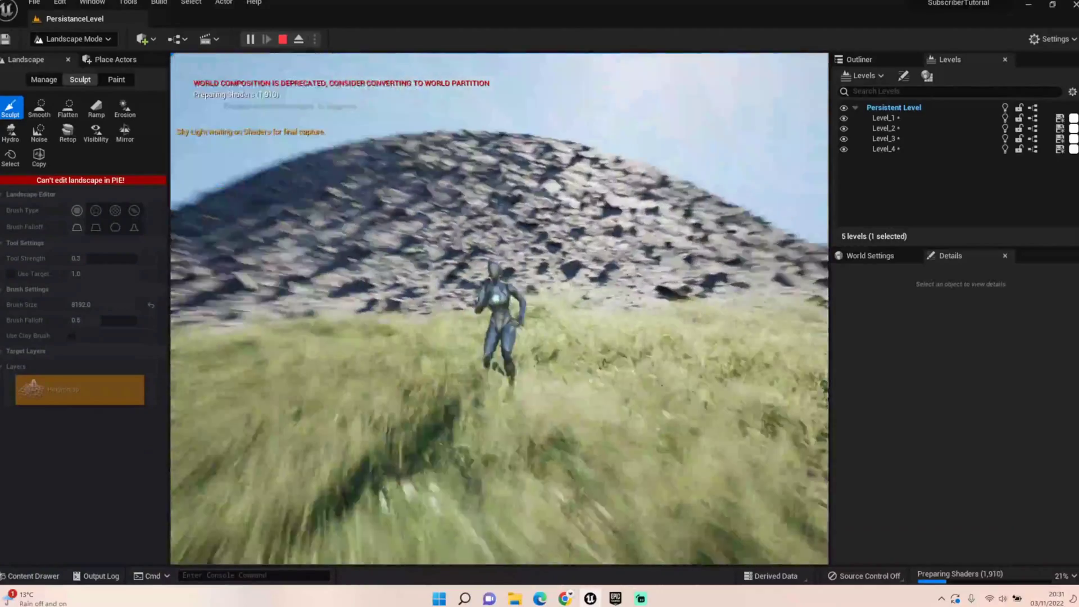
{"action": "key", "text": "s"}
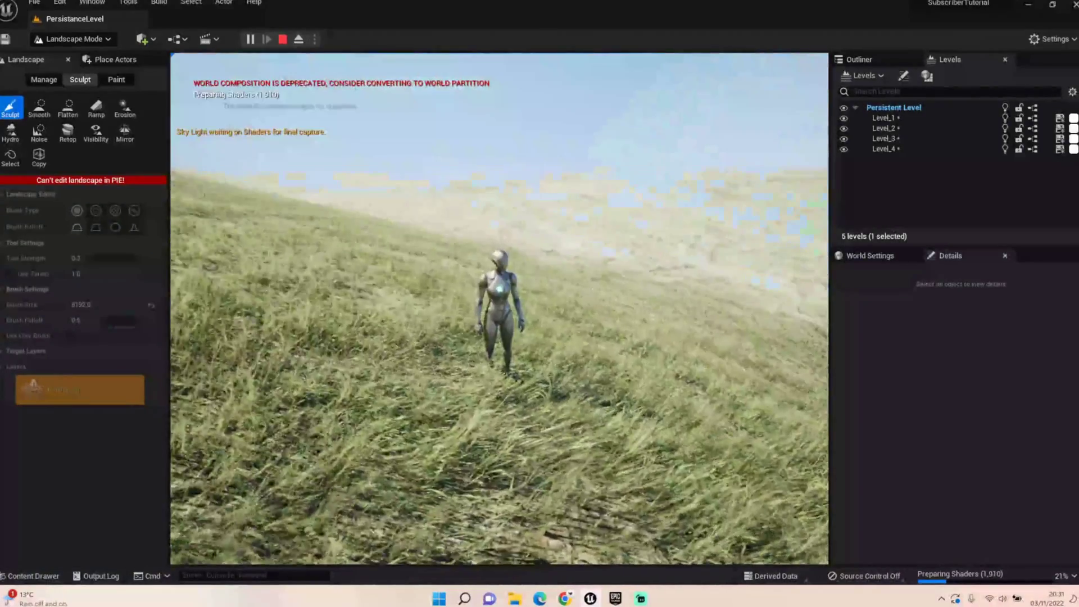
{"action": "key", "text": "w"}
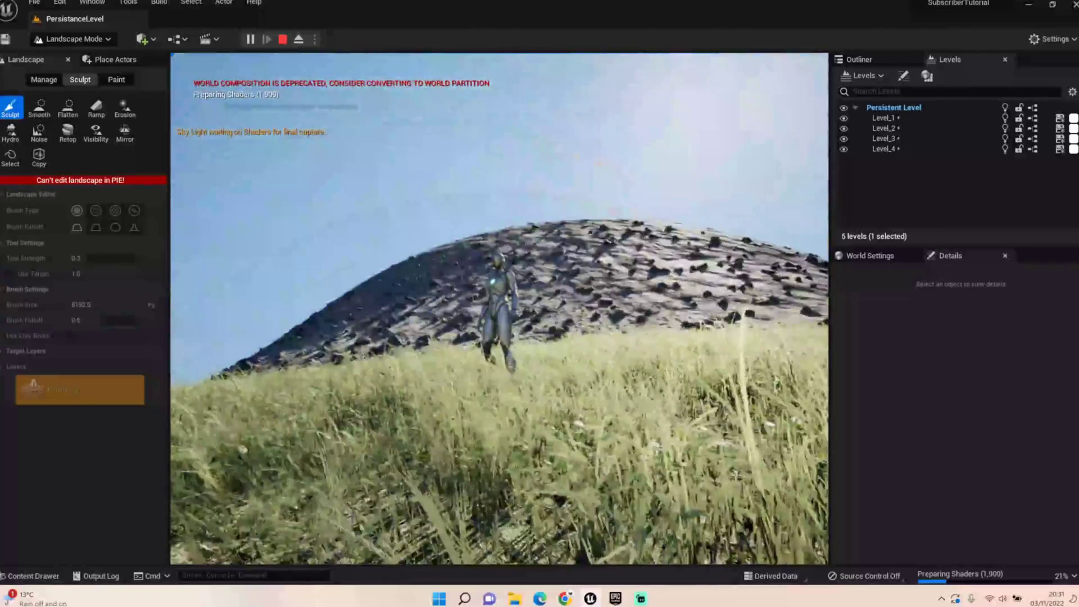
{"action": "key", "text": "w"}
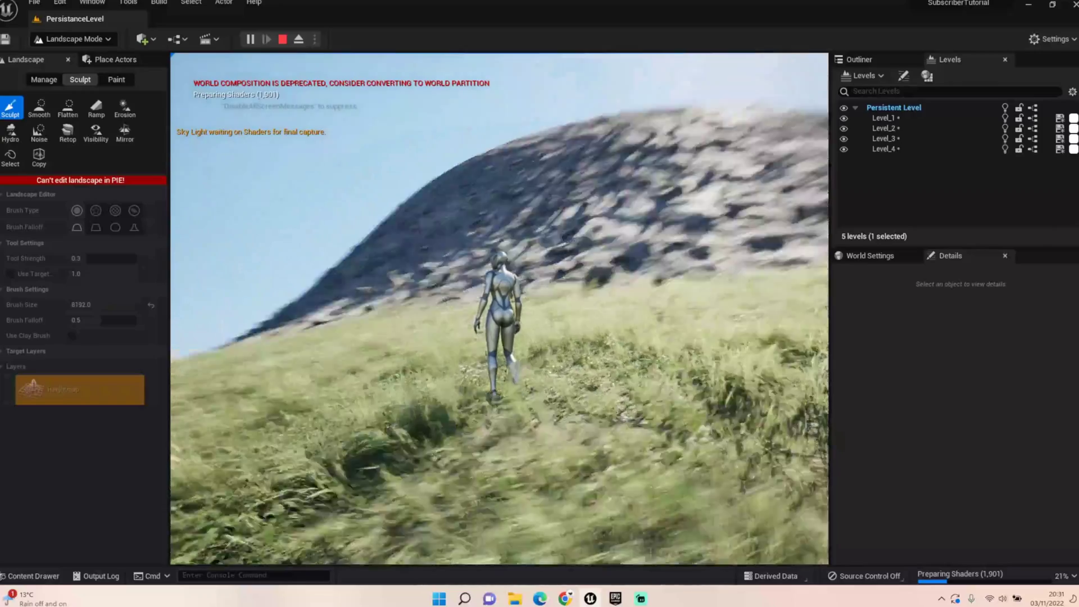
{"action": "key", "text": "d"}
{"action": "key", "text": "w"}
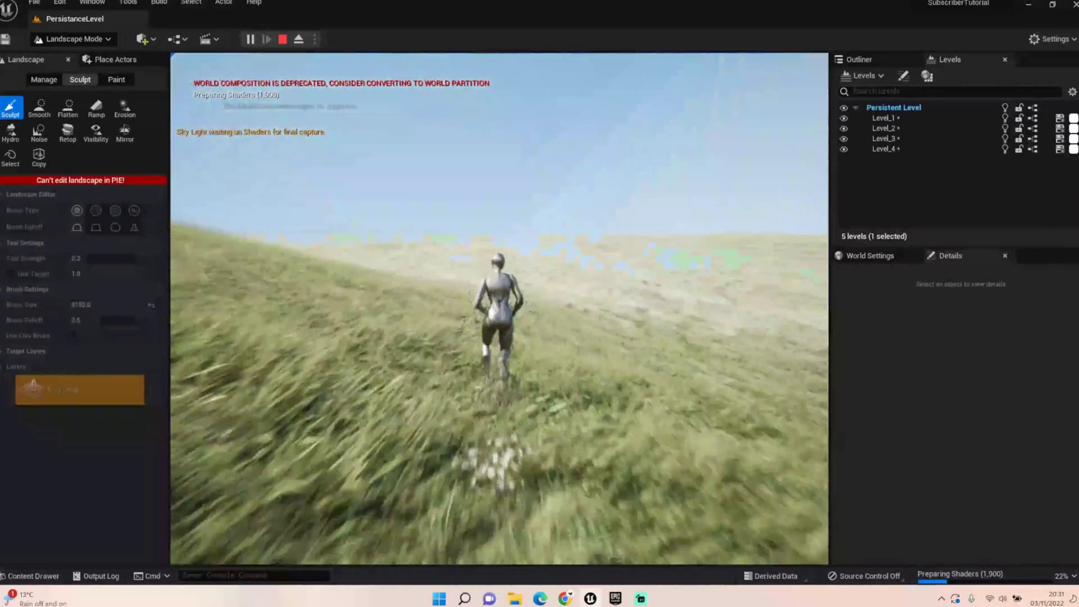
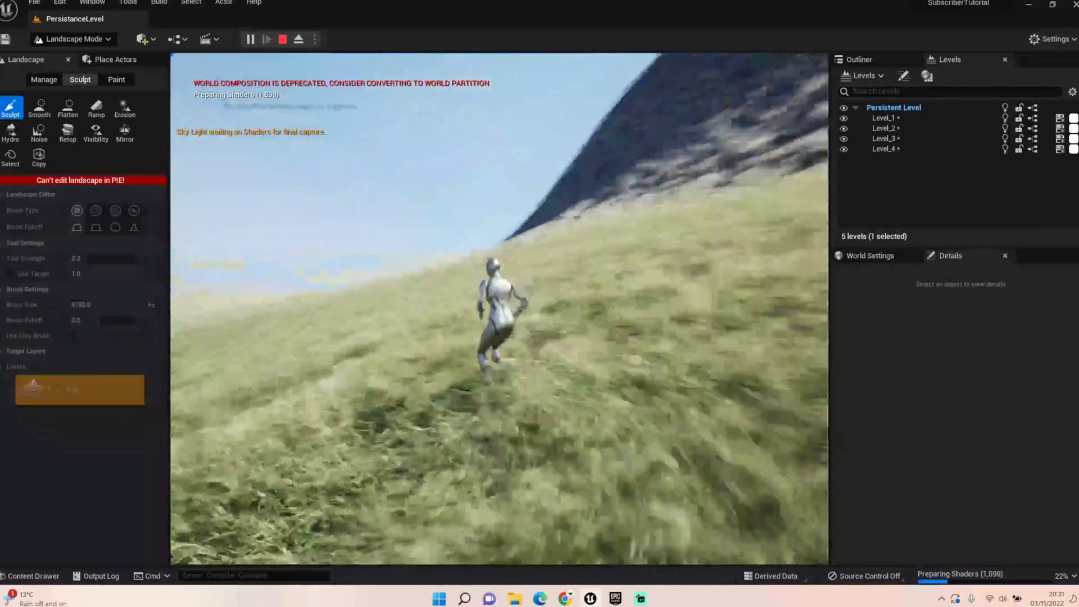
{"action": "key", "text": "w"}
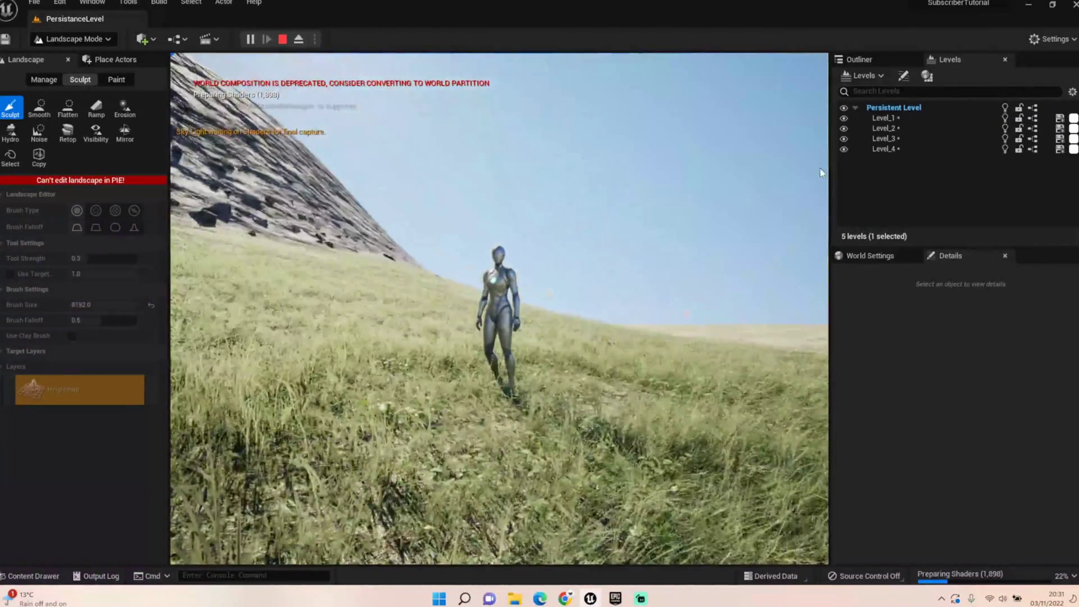
{"action": "key", "text": "Escape"}
{"action": "mouse_move", "coordinate": [499, 309]}
{"action": "right_mouse_down"}
{"action": "mouse_move", "coordinate": [607, 315]}
{"action": "mouse_move", "coordinate": [269, 309]}
{"action": "mouse_move", "coordinate": [503, 310]}
{"action": "right_mouse_up"}
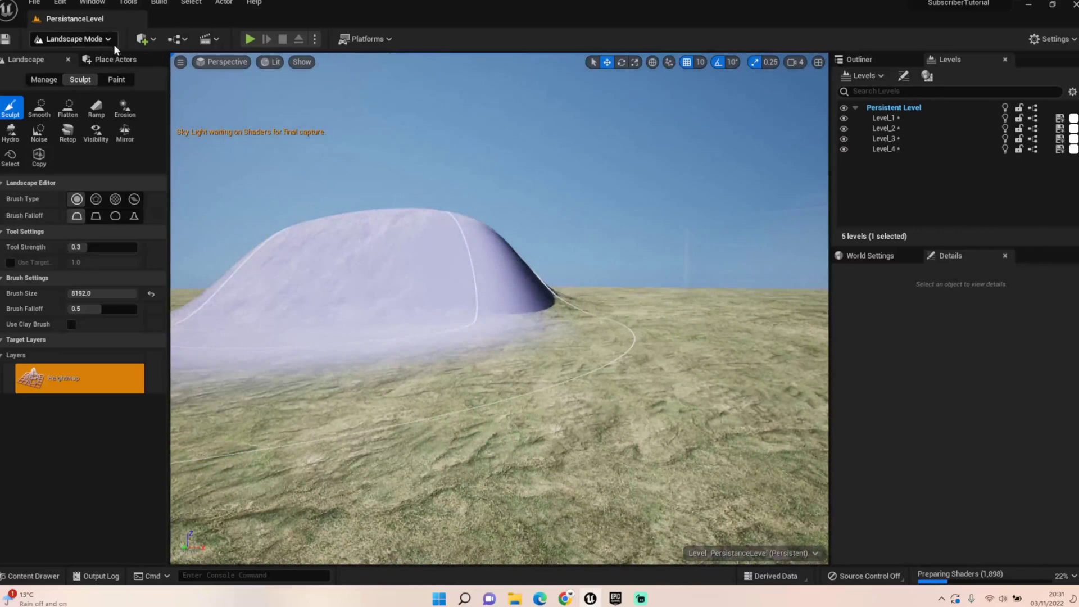
Step: Switch to selection mode and look over the hill and surrounding grassland without the sculpting brush overlay
{"action": "left_click", "coordinate": [94, 40]}
{"action": "left_click", "coordinate": [88, 57]}
{"action": "right_click_drag", "start_coordinate": [427, 270], "coordinate": [318, 297]}
{"action": "right_click_drag", "start_coordinate": [466, 314], "coordinate": [520, 311]}
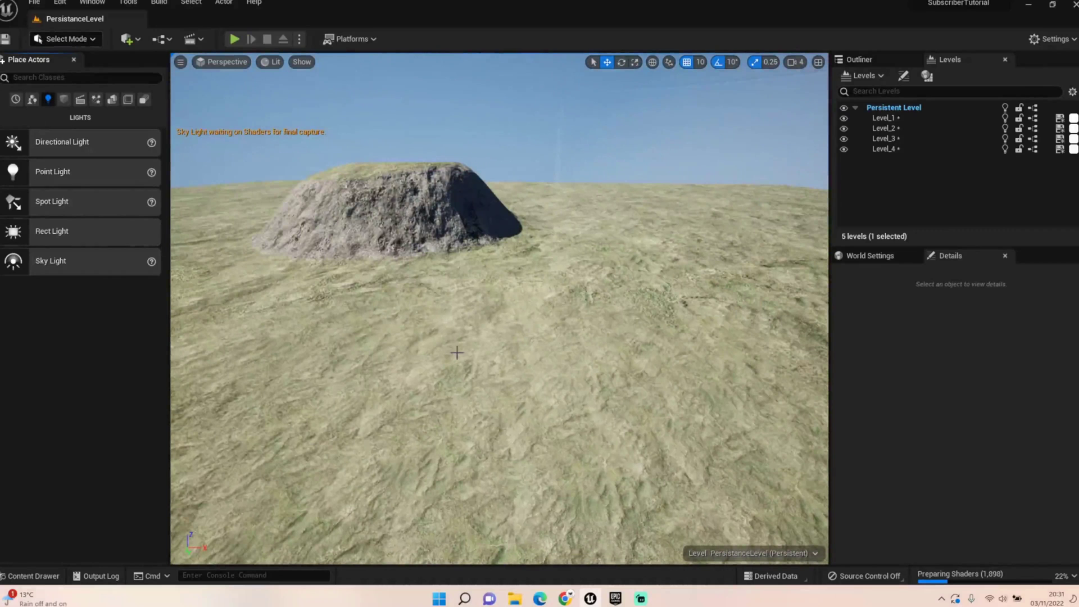
{"action": "right_click_drag", "start_coordinate": [479, 150], "coordinate": [562, 154]}
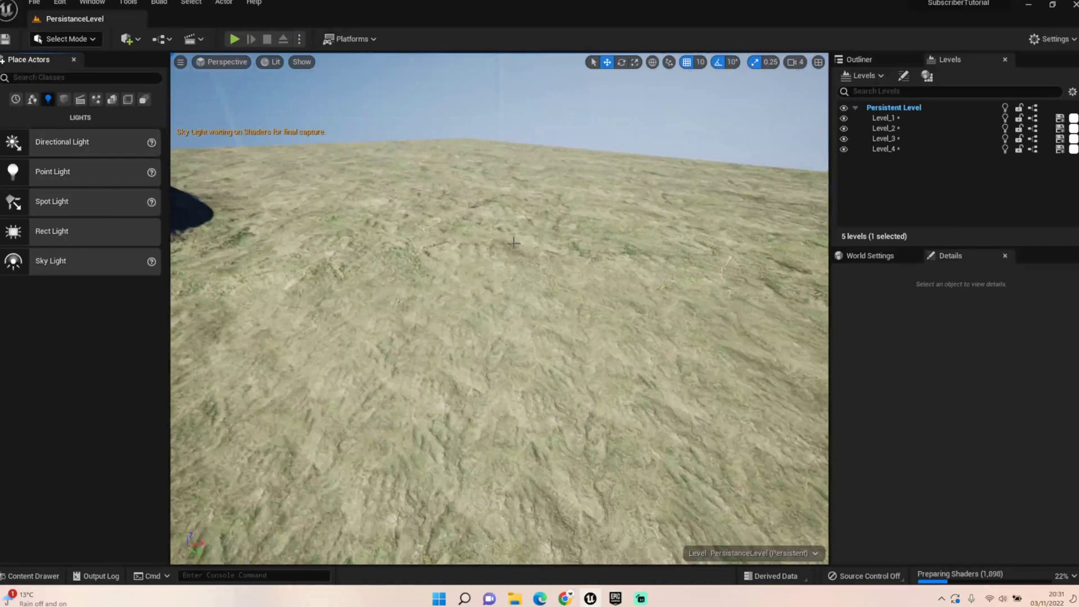
{"action": "right_click_drag", "start_coordinate": [513, 243], "coordinate": [539, 227]}
{"action": "right_click_drag", "start_coordinate": [393, 263], "coordinate": [365, 239]}
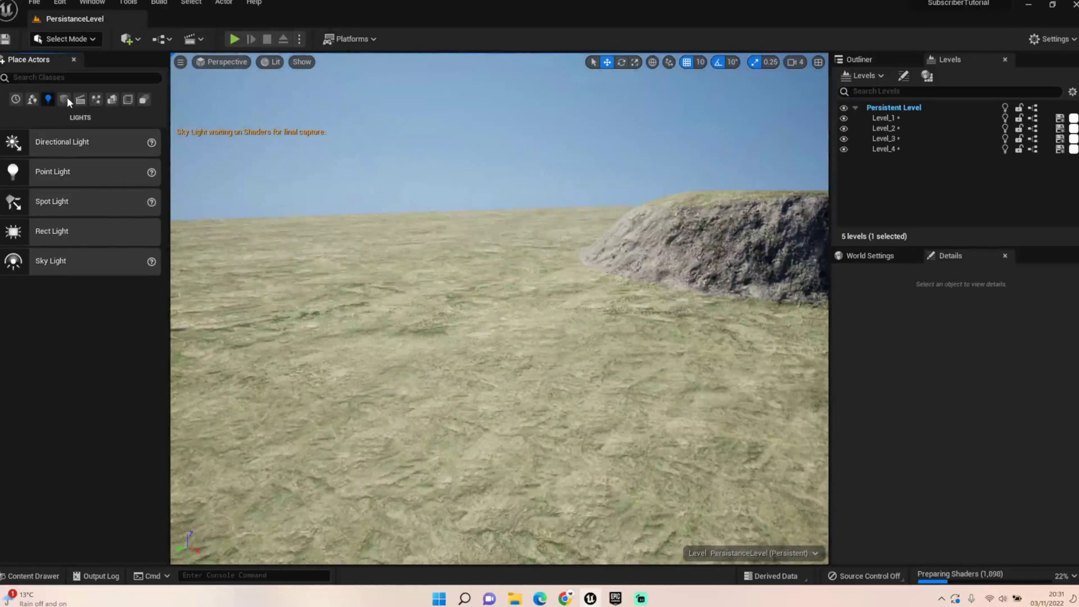
Step: Return to landscape sculpting, raise a small mound with brush size about 2038 and falloff 0.468, and soften it with the Smooth tool
{"action": "left_click", "coordinate": [74, 39]}
{"action": "left_click", "coordinate": [70, 69]}
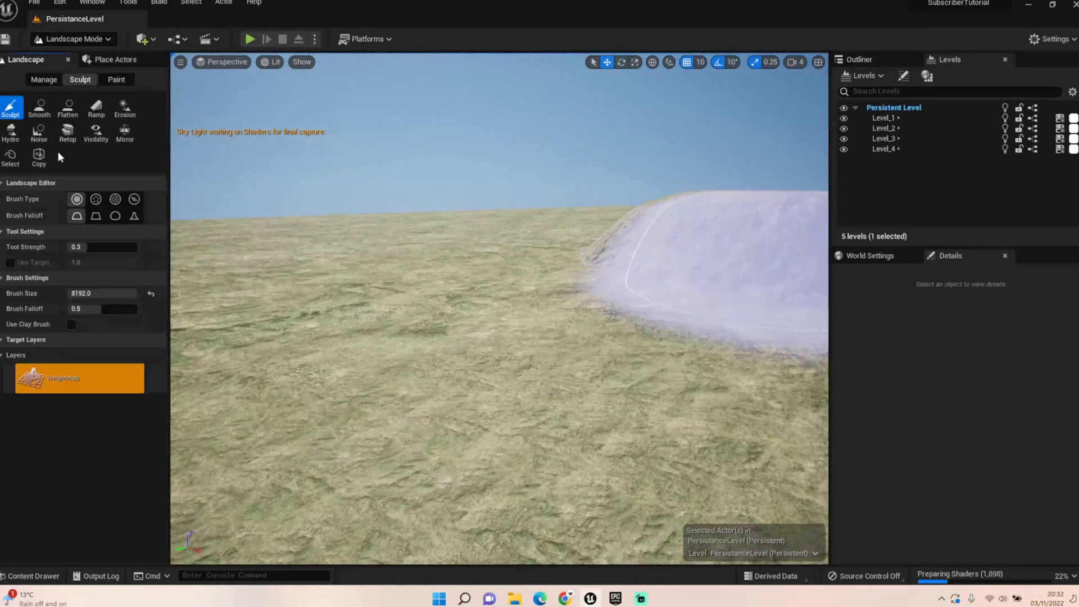
{"action": "mouse_move", "coordinate": [109, 292]}
{"action": "left_mouse_down"}
{"action": "mouse_move", "coordinate": [98, 293]}
{"action": "mouse_move", "coordinate": [119, 308]}
{"action": "mouse_move", "coordinate": [73, 309]}
{"action": "left_mouse_up"}
{"action": "mouse_move", "coordinate": [383, 266]}
{"action": "right_mouse_down"}
{"action": "mouse_move", "coordinate": [337, 267]}
{"action": "mouse_move", "coordinate": [384, 265]}
{"action": "right_mouse_up"}
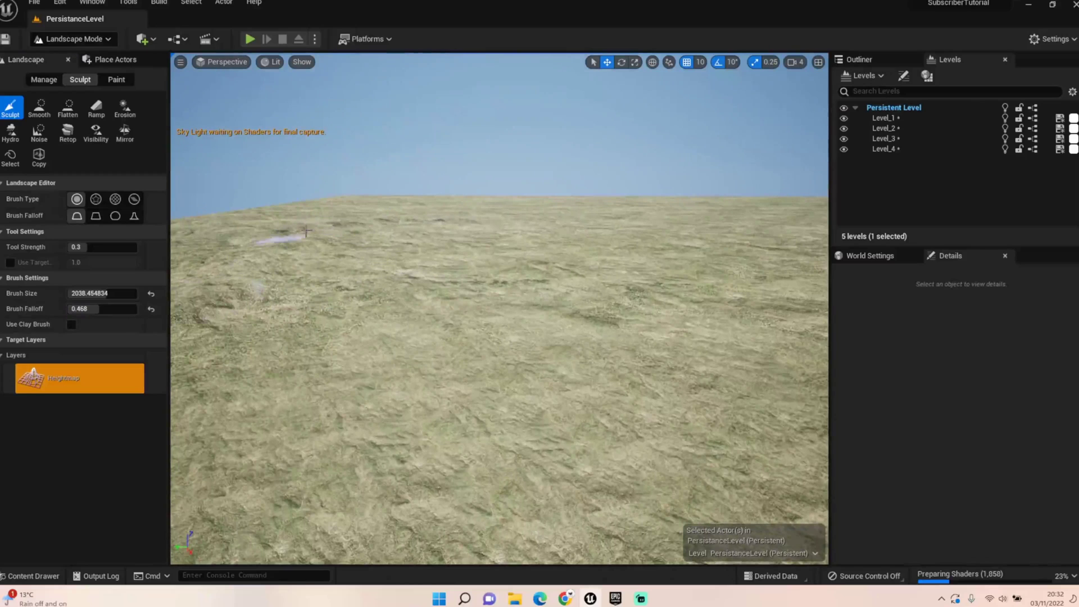
{"action": "left_click", "coordinate": [214, 306]}
{"action": "right_click_drag", "start_coordinate": [319, 245], "coordinate": [256, 247]}
{"action": "left_click_drag", "start_coordinate": [256, 285], "coordinate": [326, 230]}
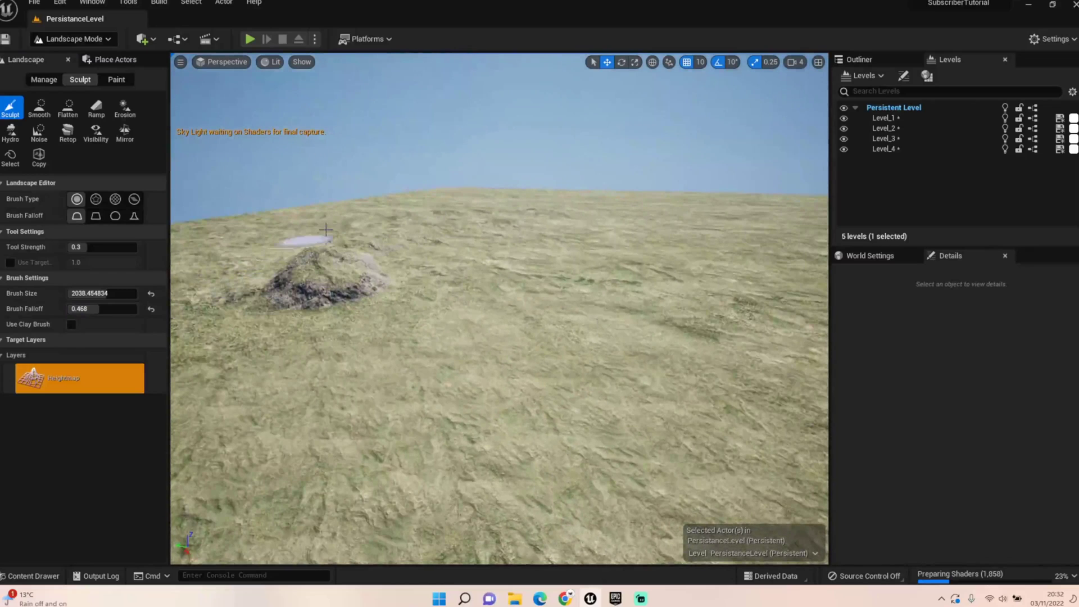
{"action": "left_click", "coordinate": [39, 109]}
{"action": "mouse_move", "coordinate": [300, 290]}
{"action": "left_mouse_down"}
{"action": "mouse_move", "coordinate": [361, 248]}
{"action": "mouse_move", "coordinate": [337, 234]}
{"action": "mouse_move", "coordinate": [352, 265]}
{"action": "left_mouse_up"}
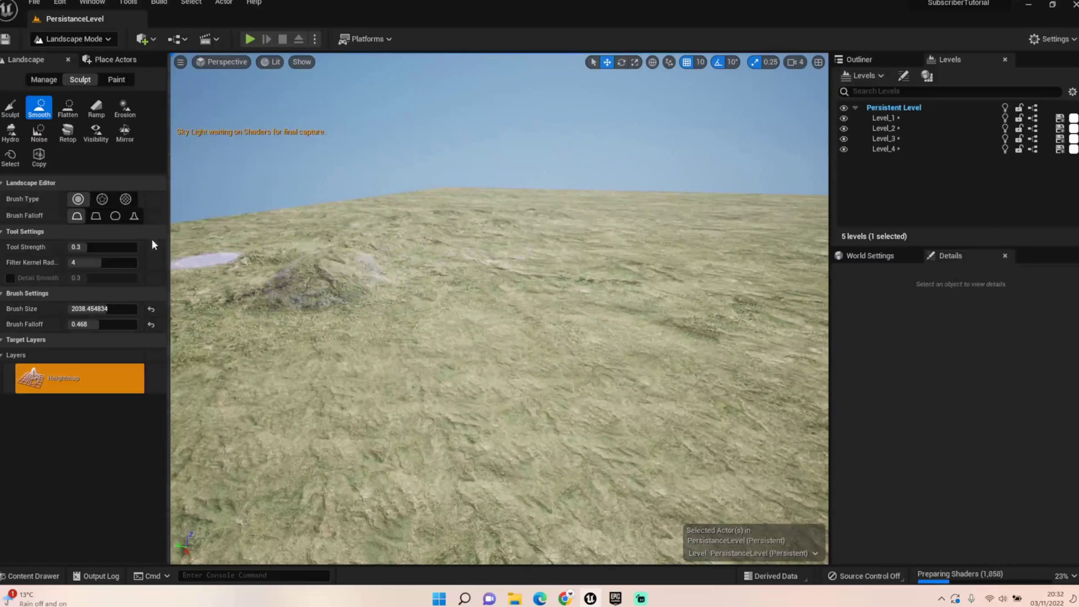
Step: Set the brush size to about 6554 and sculpt broad, low mounds across the flat grassland
{"action": "left_click_drag", "start_coordinate": [100, 304], "coordinate": [135, 304]}
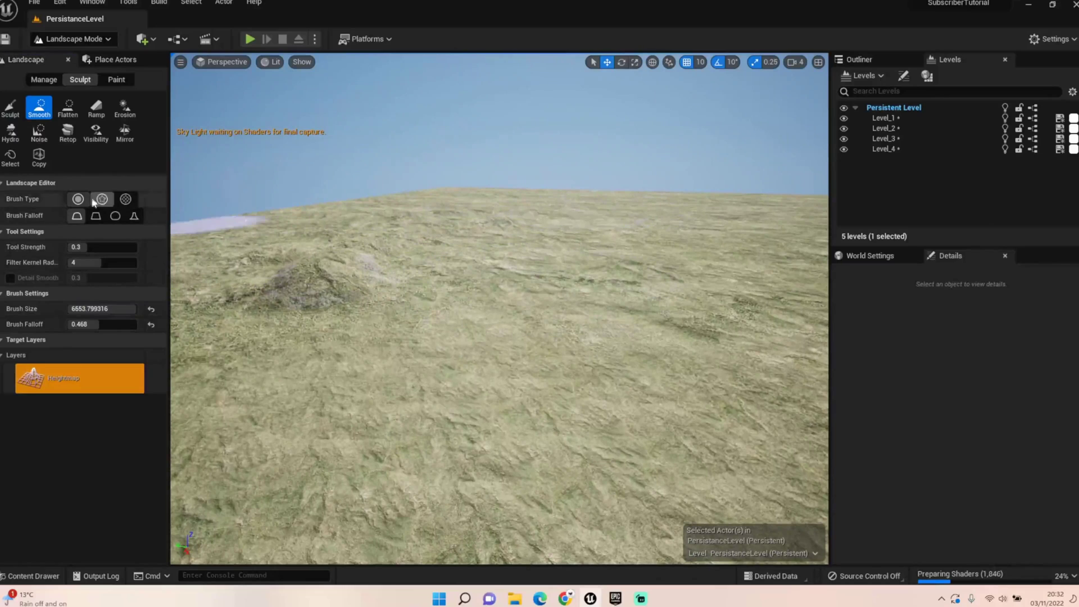
{"action": "left_click", "coordinate": [10, 108]}
{"action": "mouse_move", "coordinate": [500, 200]}
{"action": "left_mouse_down"}
{"action": "mouse_move", "coordinate": [659, 214]}
{"action": "mouse_move", "coordinate": [617, 209]}
{"action": "left_mouse_up"}
{"action": "right_click_drag", "start_coordinate": [616, 210], "coordinate": [753, 194]}
{"action": "left_click_drag", "start_coordinate": [792, 253], "coordinate": [720, 257]}
{"action": "right_click_drag", "start_coordinate": [720, 257], "coordinate": [585, 238]}
{"action": "right_click_drag", "start_coordinate": [349, 234], "coordinate": [253, 236]}
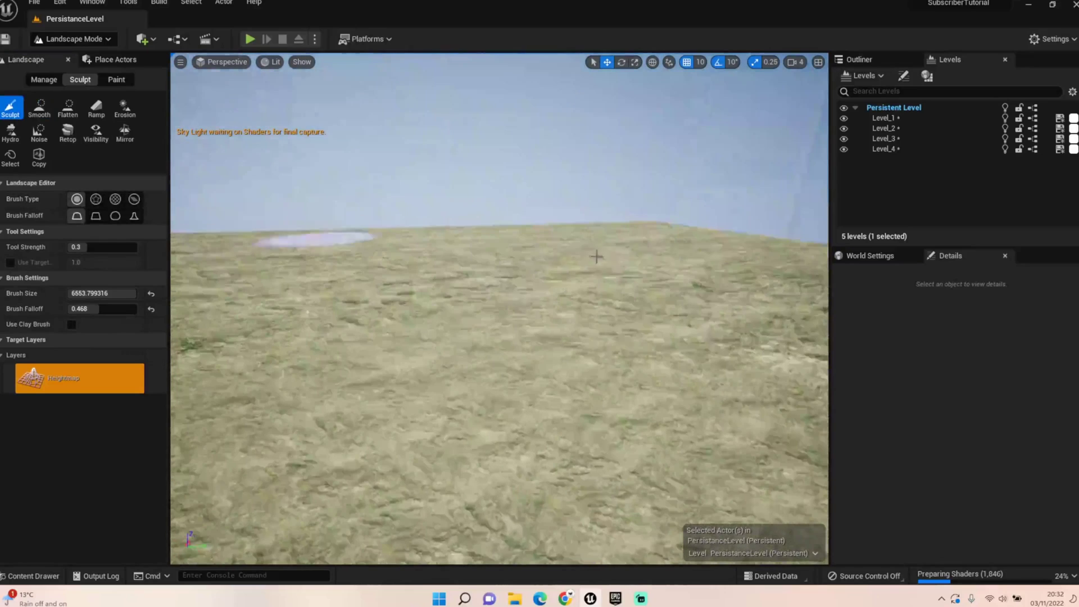
{"action": "left_click_drag", "start_coordinate": [605, 262], "coordinate": [744, 293]}
{"action": "right_click_drag", "start_coordinate": [744, 294], "coordinate": [797, 290]}
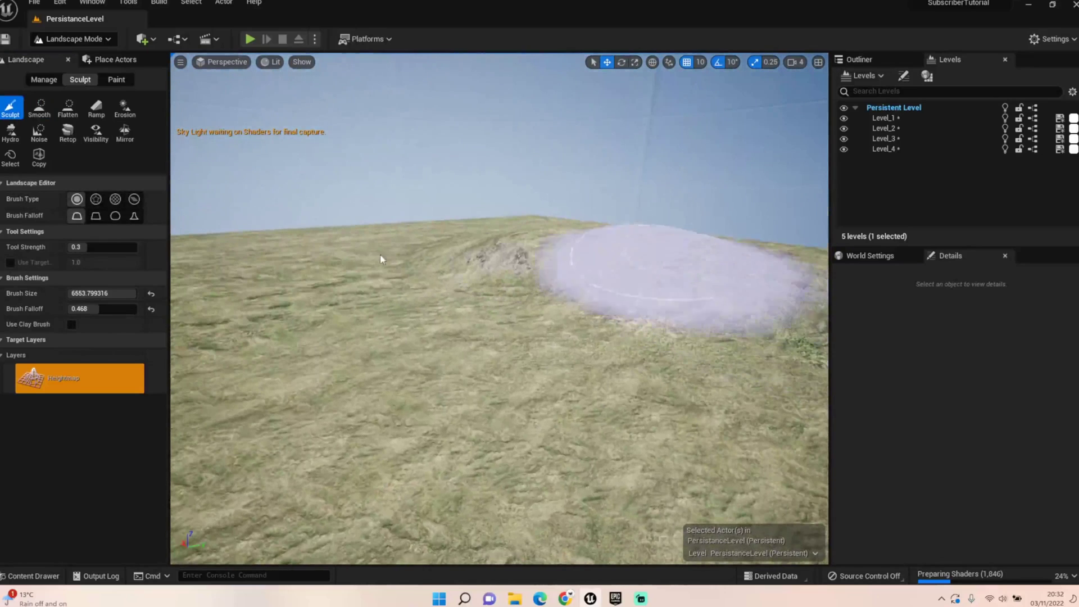
Step: Apply Erosion at 0.3 strength to the distant low mound and the large hill's slopes
{"action": "right_click_drag", "start_coordinate": [323, 259], "coordinate": [316, 258]}
{"action": "right_click_drag", "start_coordinate": [373, 282], "coordinate": [505, 276]}
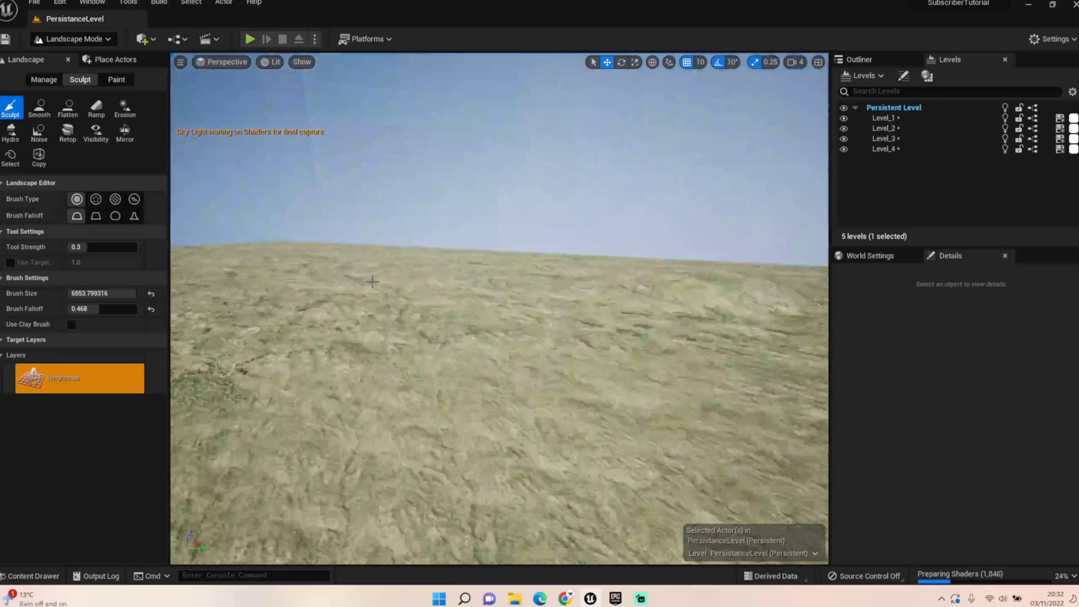
{"action": "right_click_drag", "start_coordinate": [386, 308], "coordinate": [397, 287]}
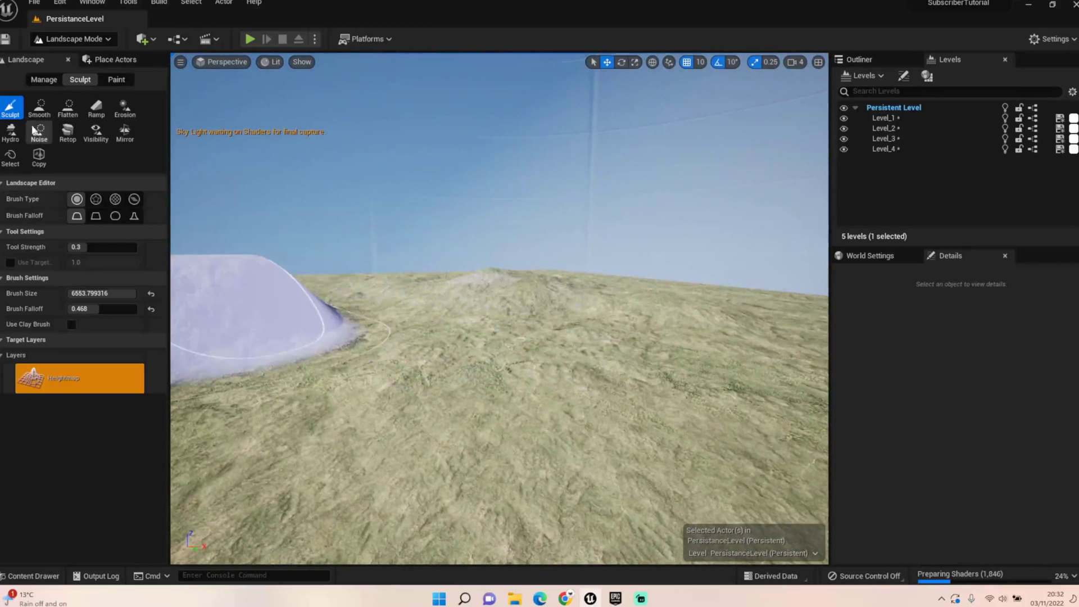
{"action": "left_click", "coordinate": [123, 109]}
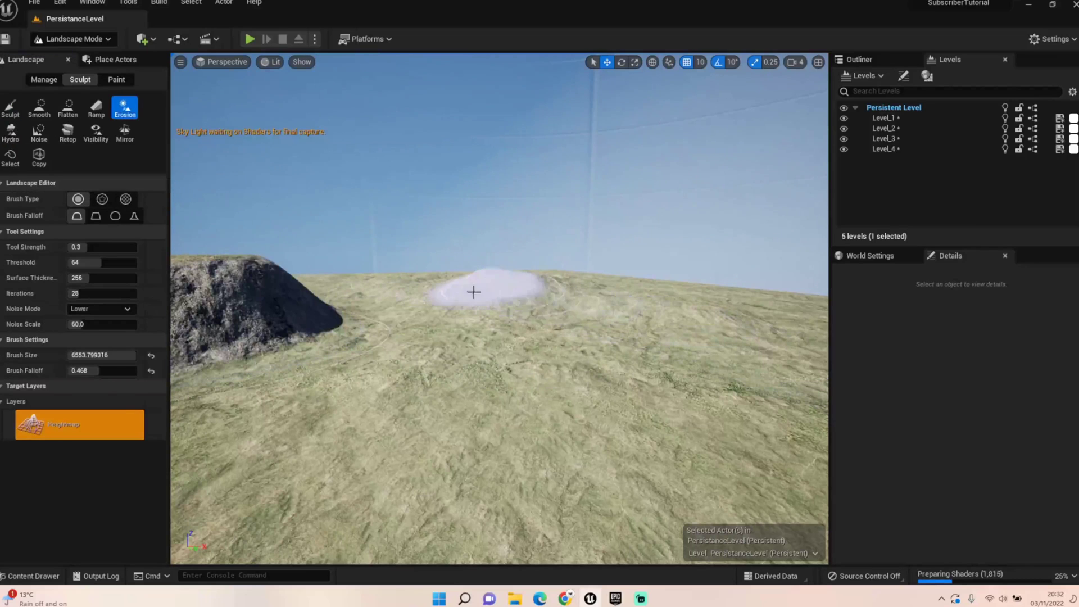
{"action": "right_click_drag", "start_coordinate": [667, 331], "coordinate": [349, 303]}
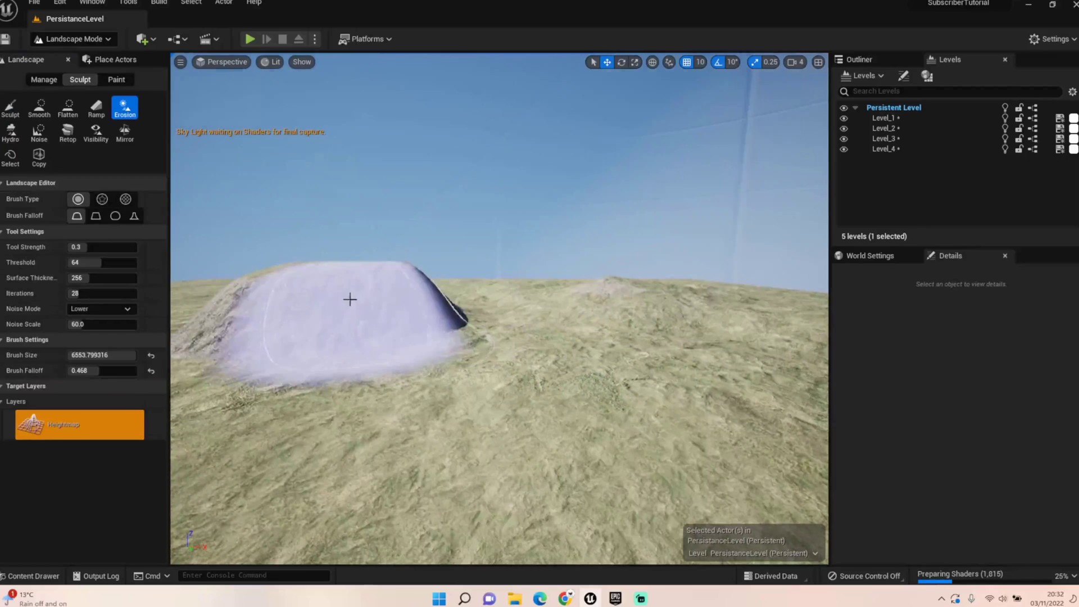
{"action": "right_click_drag", "start_coordinate": [498, 377], "coordinate": [473, 374]}
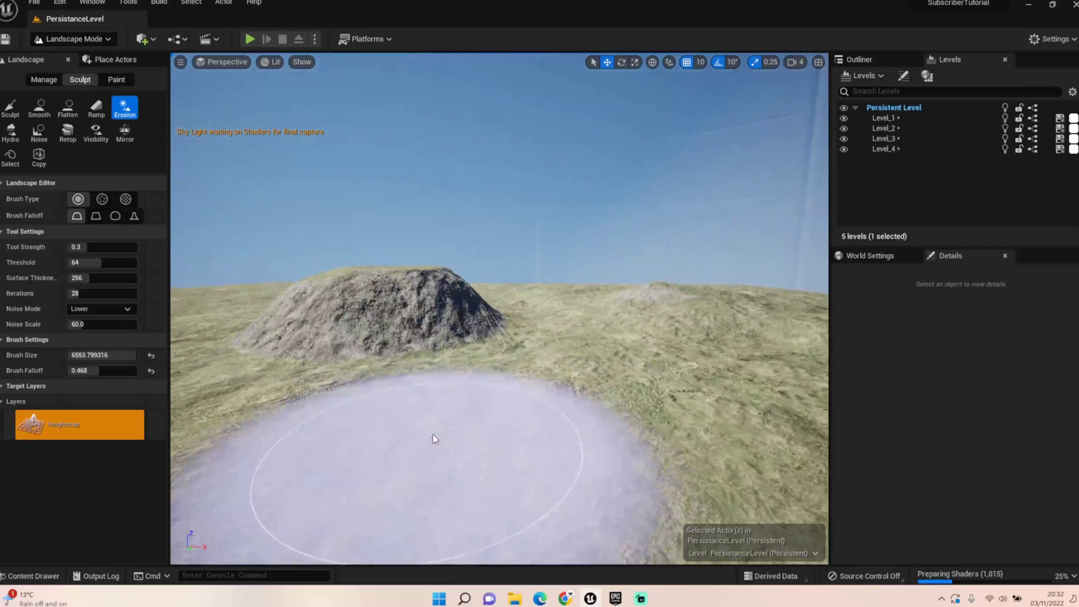
{"action": "right_click_drag", "start_coordinate": [399, 451], "coordinate": [432, 449]}
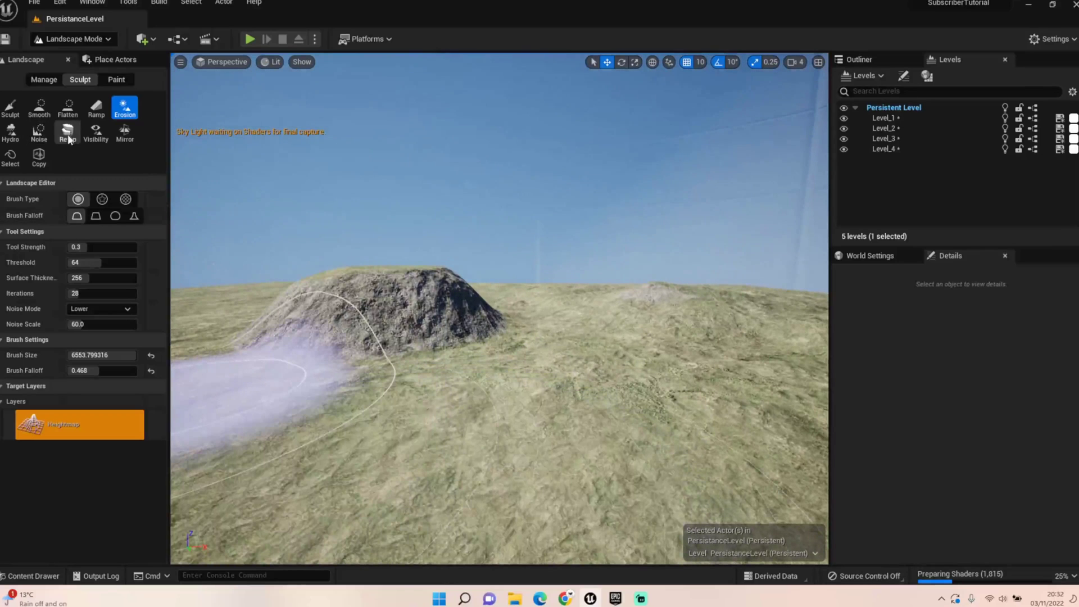
Step: Roughen the grassland around the large hill into bumps and hollows with the Noise tool at 0.3 strength and 128 noise scale
{"action": "left_click", "coordinate": [38, 134]}
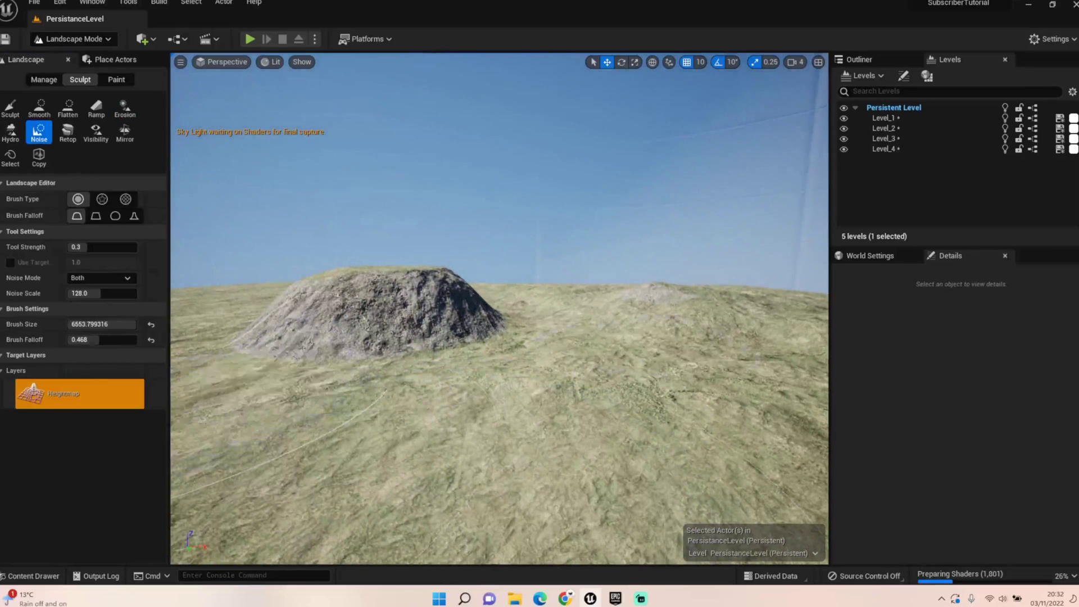
{"action": "right_click_drag", "start_coordinate": [579, 344], "coordinate": [566, 325]}
{"action": "left_click_drag", "start_coordinate": [544, 355], "coordinate": [406, 351]}
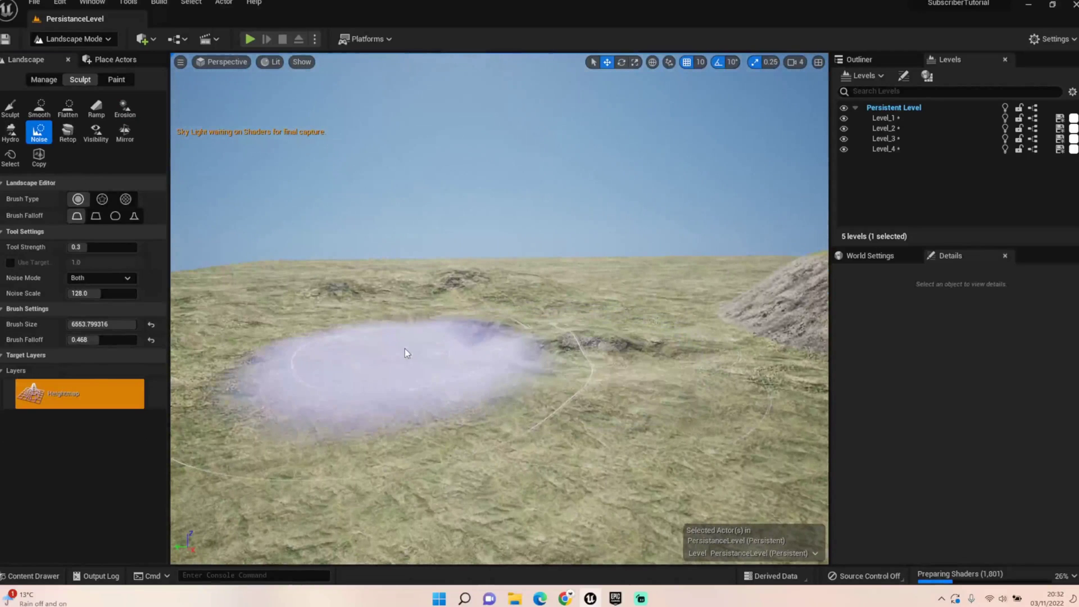
{"action": "right_click_drag", "start_coordinate": [650, 536], "coordinate": [671, 514]}
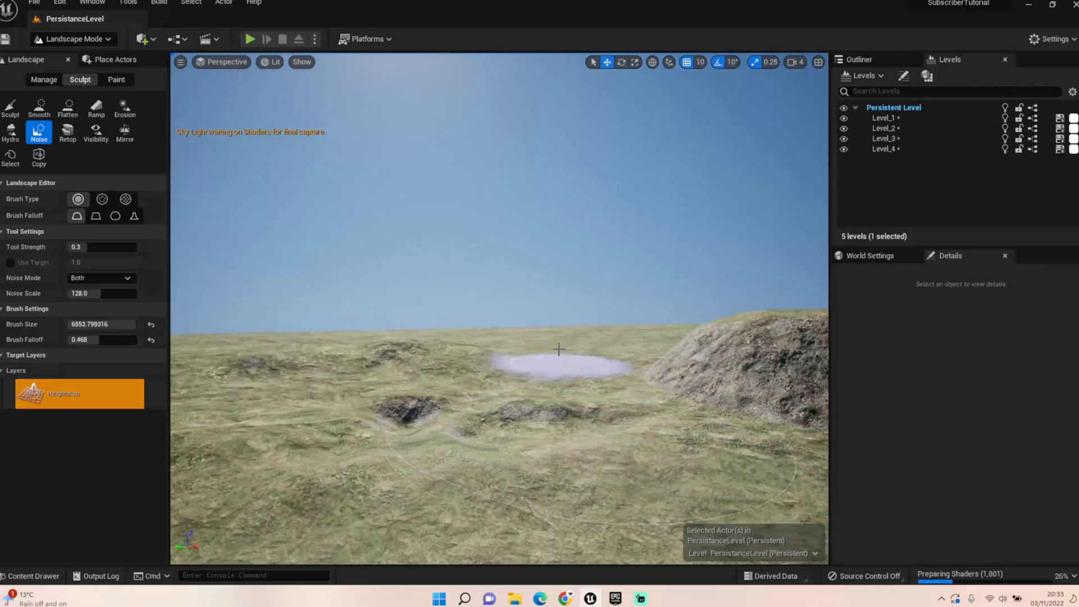
{"action": "left_click_drag", "start_coordinate": [570, 355], "coordinate": [584, 449]}
{"action": "mouse_move", "coordinate": [584, 450]}
{"action": "right_mouse_down"}
{"action": "mouse_move", "coordinate": [581, 475]}
{"action": "mouse_move", "coordinate": [545, 472]}
{"action": "right_mouse_up"}
{"action": "left_click_drag", "start_coordinate": [433, 378], "coordinate": [424, 395]}
{"action": "mouse_move", "coordinate": [433, 427]}
{"action": "right_mouse_down"}
{"action": "mouse_move", "coordinate": [528, 420]}
{"action": "mouse_move", "coordinate": [382, 433]}
{"action": "mouse_move", "coordinate": [748, 419]}
{"action": "mouse_move", "coordinate": [624, 438]}
{"action": "mouse_move", "coordinate": [467, 430]}
{"action": "mouse_move", "coordinate": [624, 419]}
{"action": "right_mouse_up"}
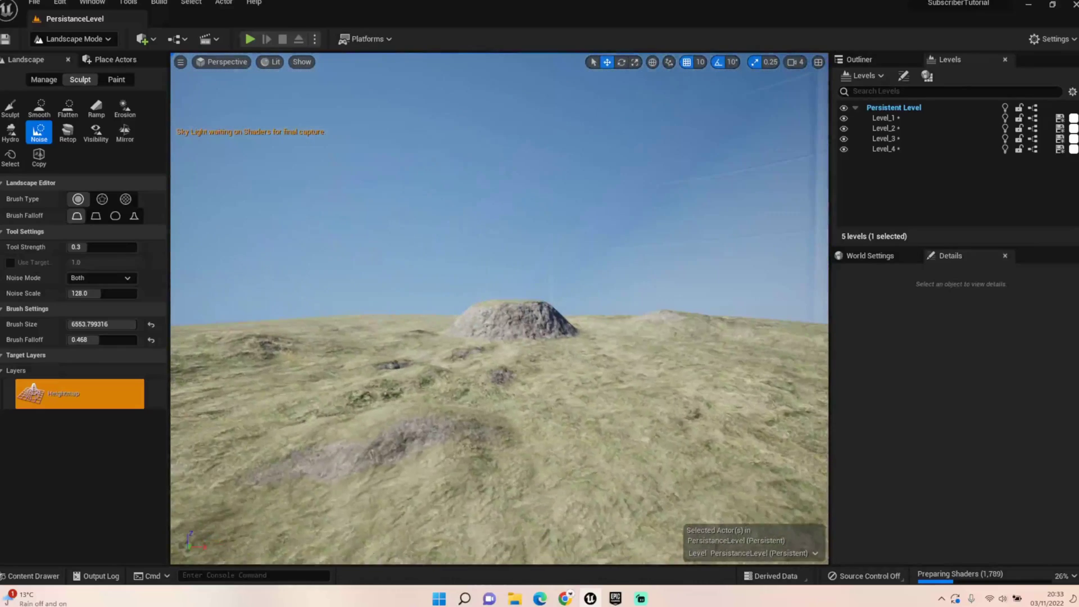
{"action": "mouse_move", "coordinate": [559, 412]}
{"action": "right_mouse_down"}
{"action": "mouse_move", "coordinate": [663, 400]}
{"action": "mouse_move", "coordinate": [506, 414]}
{"action": "right_mouse_up"}
{"action": "right_click_drag", "start_coordinate": [600, 344], "coordinate": [663, 345]}
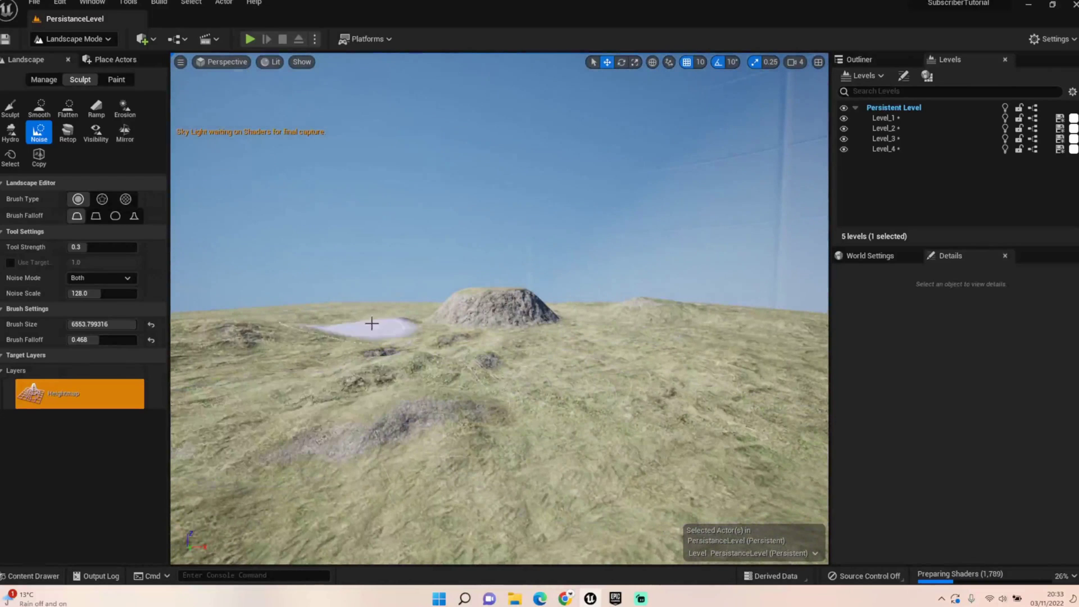
{"action": "mouse_move", "coordinate": [431, 423]}
{"action": "right_mouse_down"}
{"action": "mouse_move", "coordinate": [506, 422]}
{"action": "mouse_move", "coordinate": [407, 414]}
{"action": "mouse_move", "coordinate": [525, 413]}
{"action": "mouse_move", "coordinate": [464, 413]}
{"action": "mouse_move", "coordinate": [467, 422]}
{"action": "right_mouse_up"}
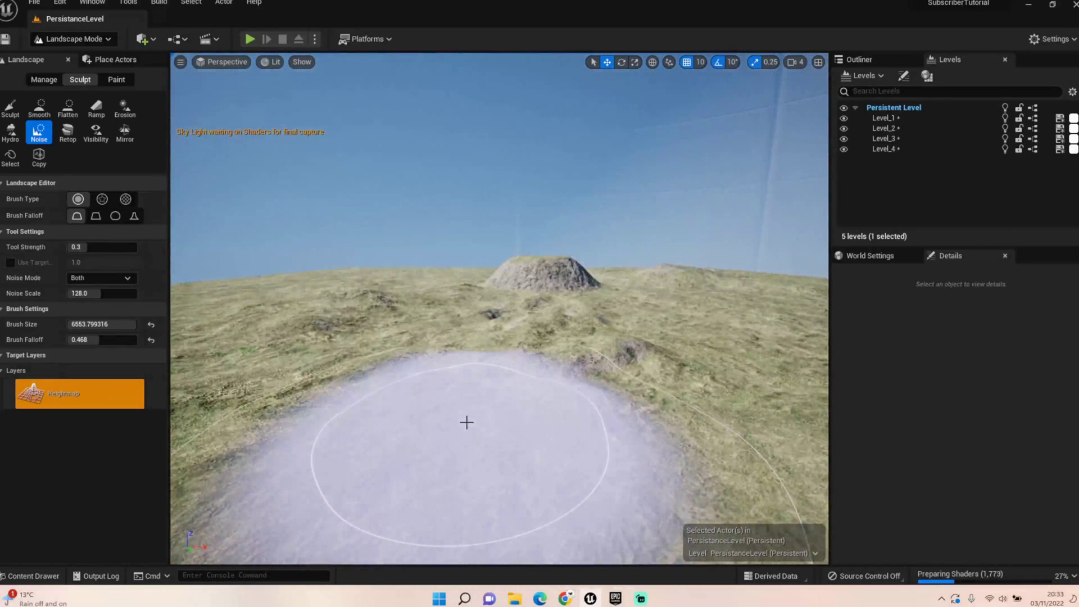